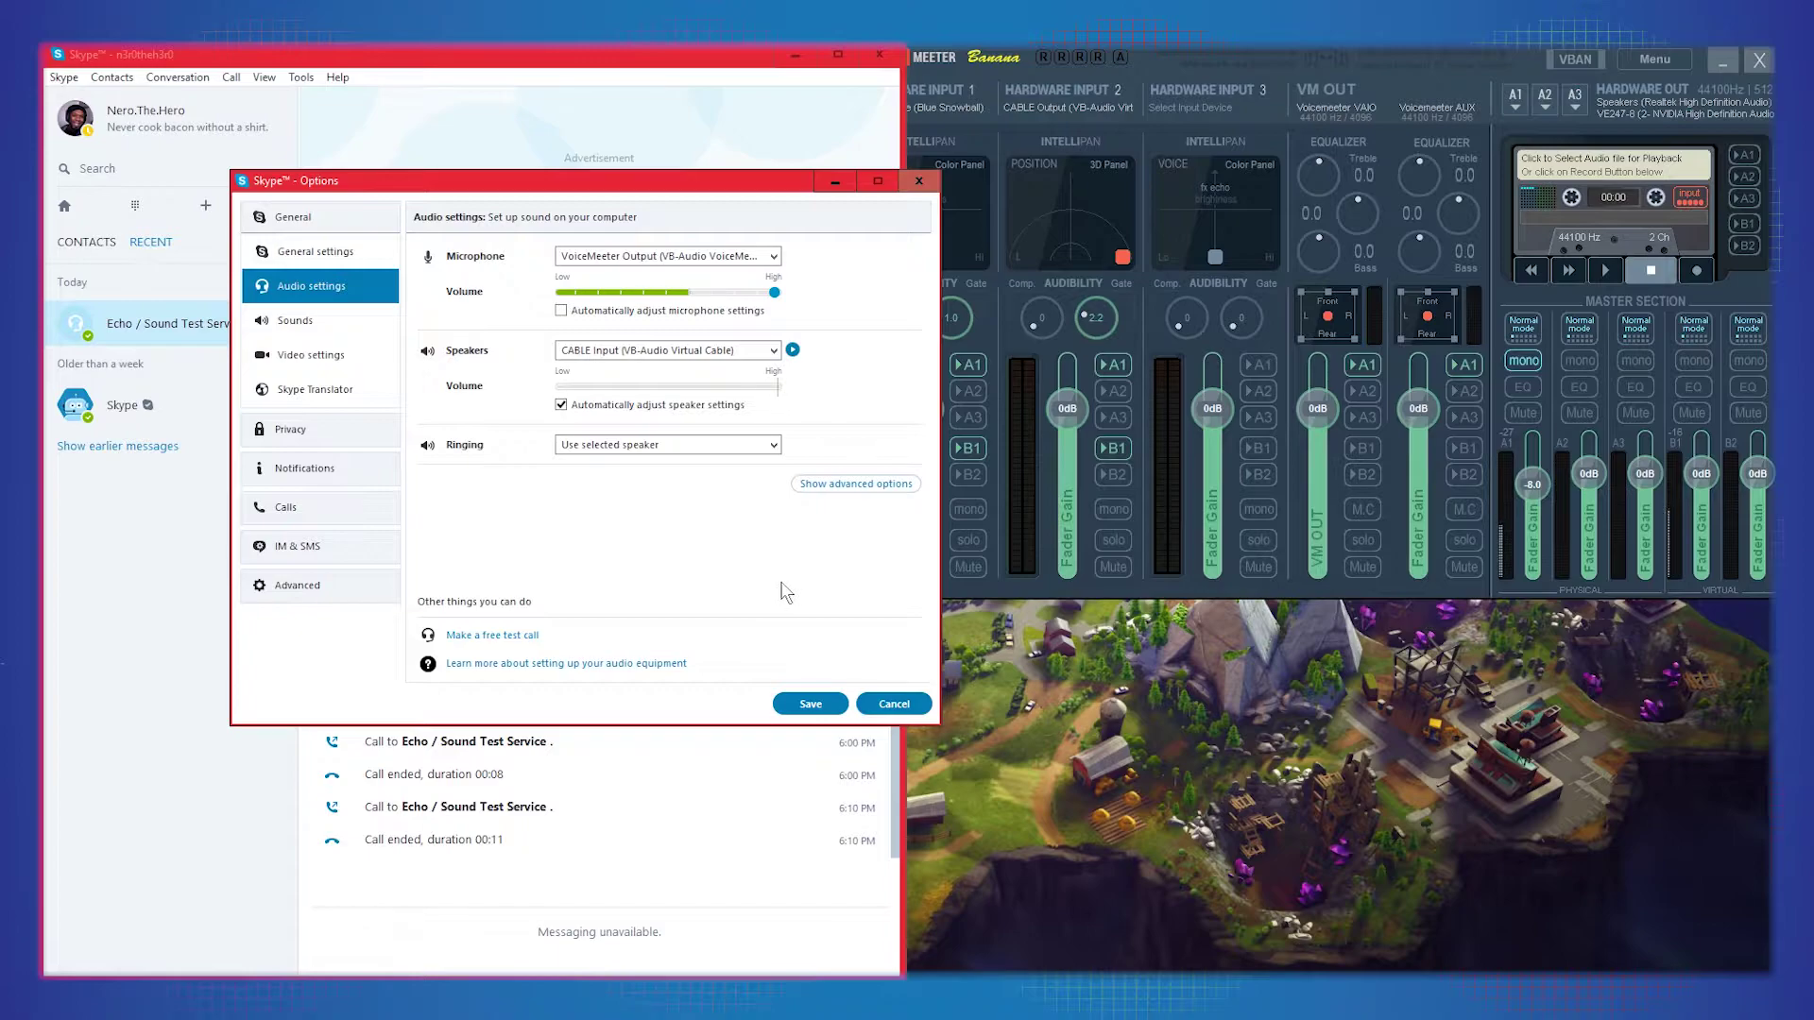
Step: Save the Skype audio device settings and check Audacity's recording and playback option lists
click(811, 705)
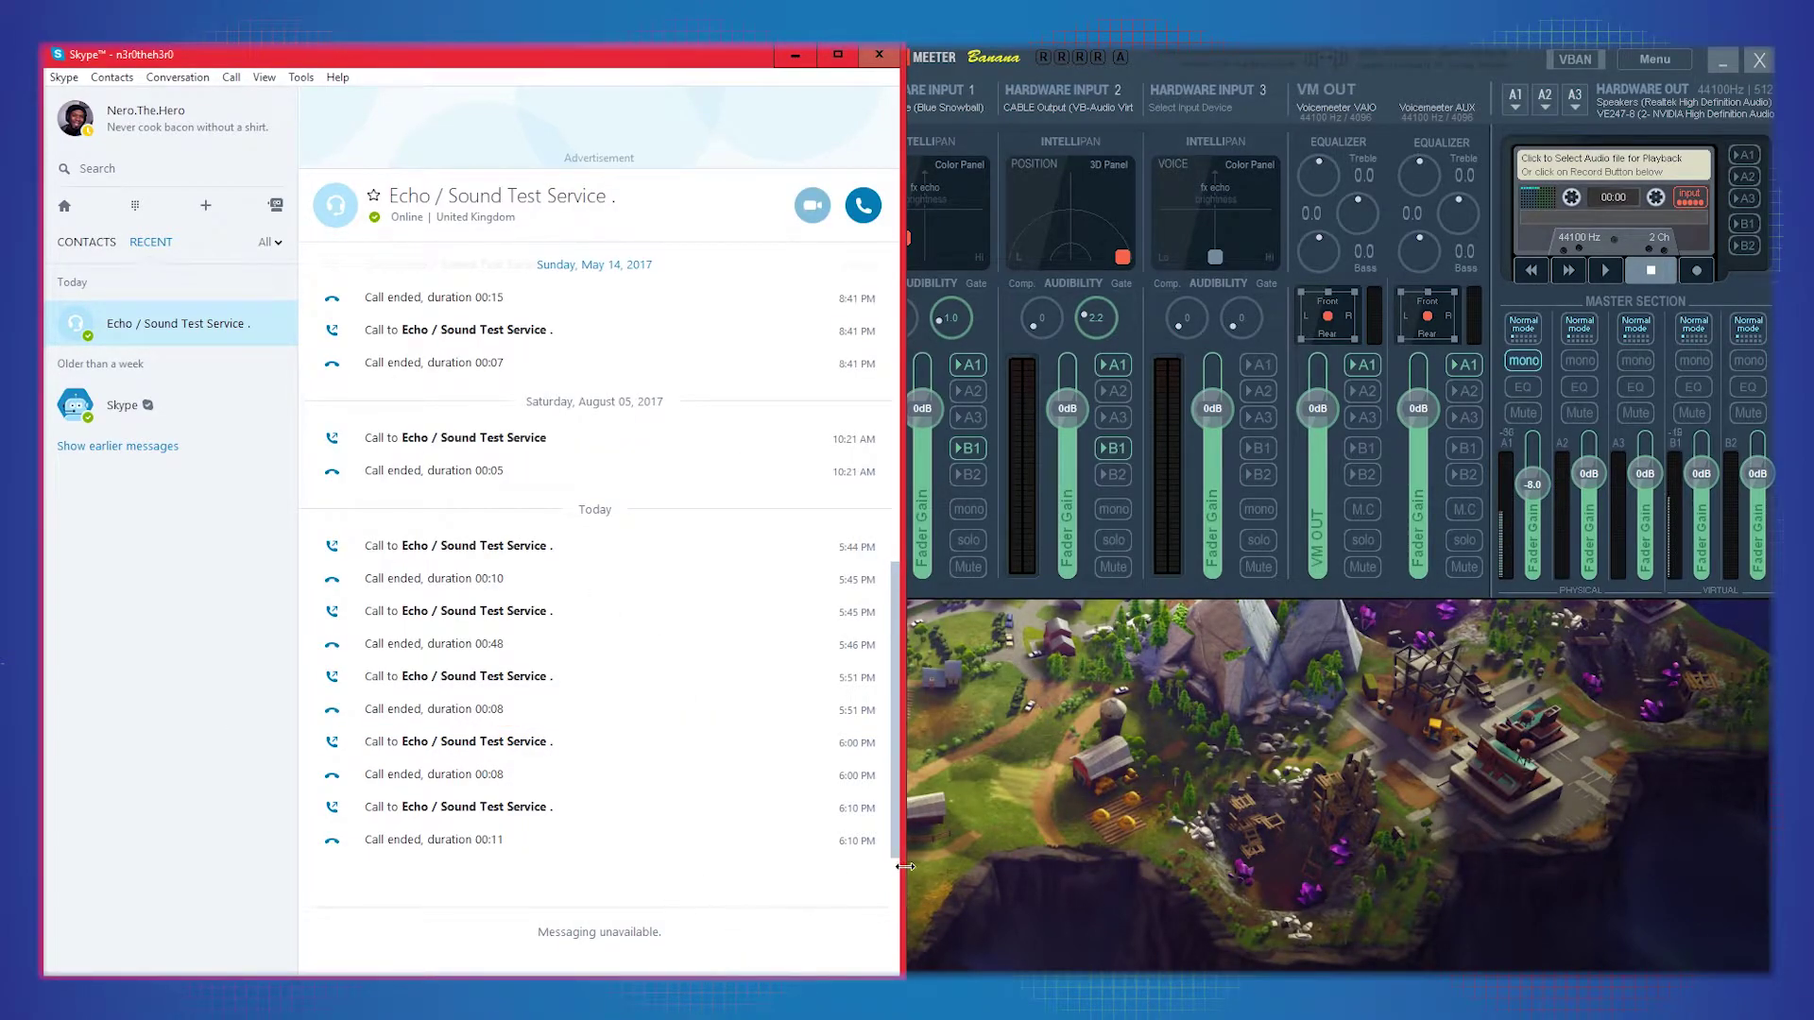
click(680, 973)
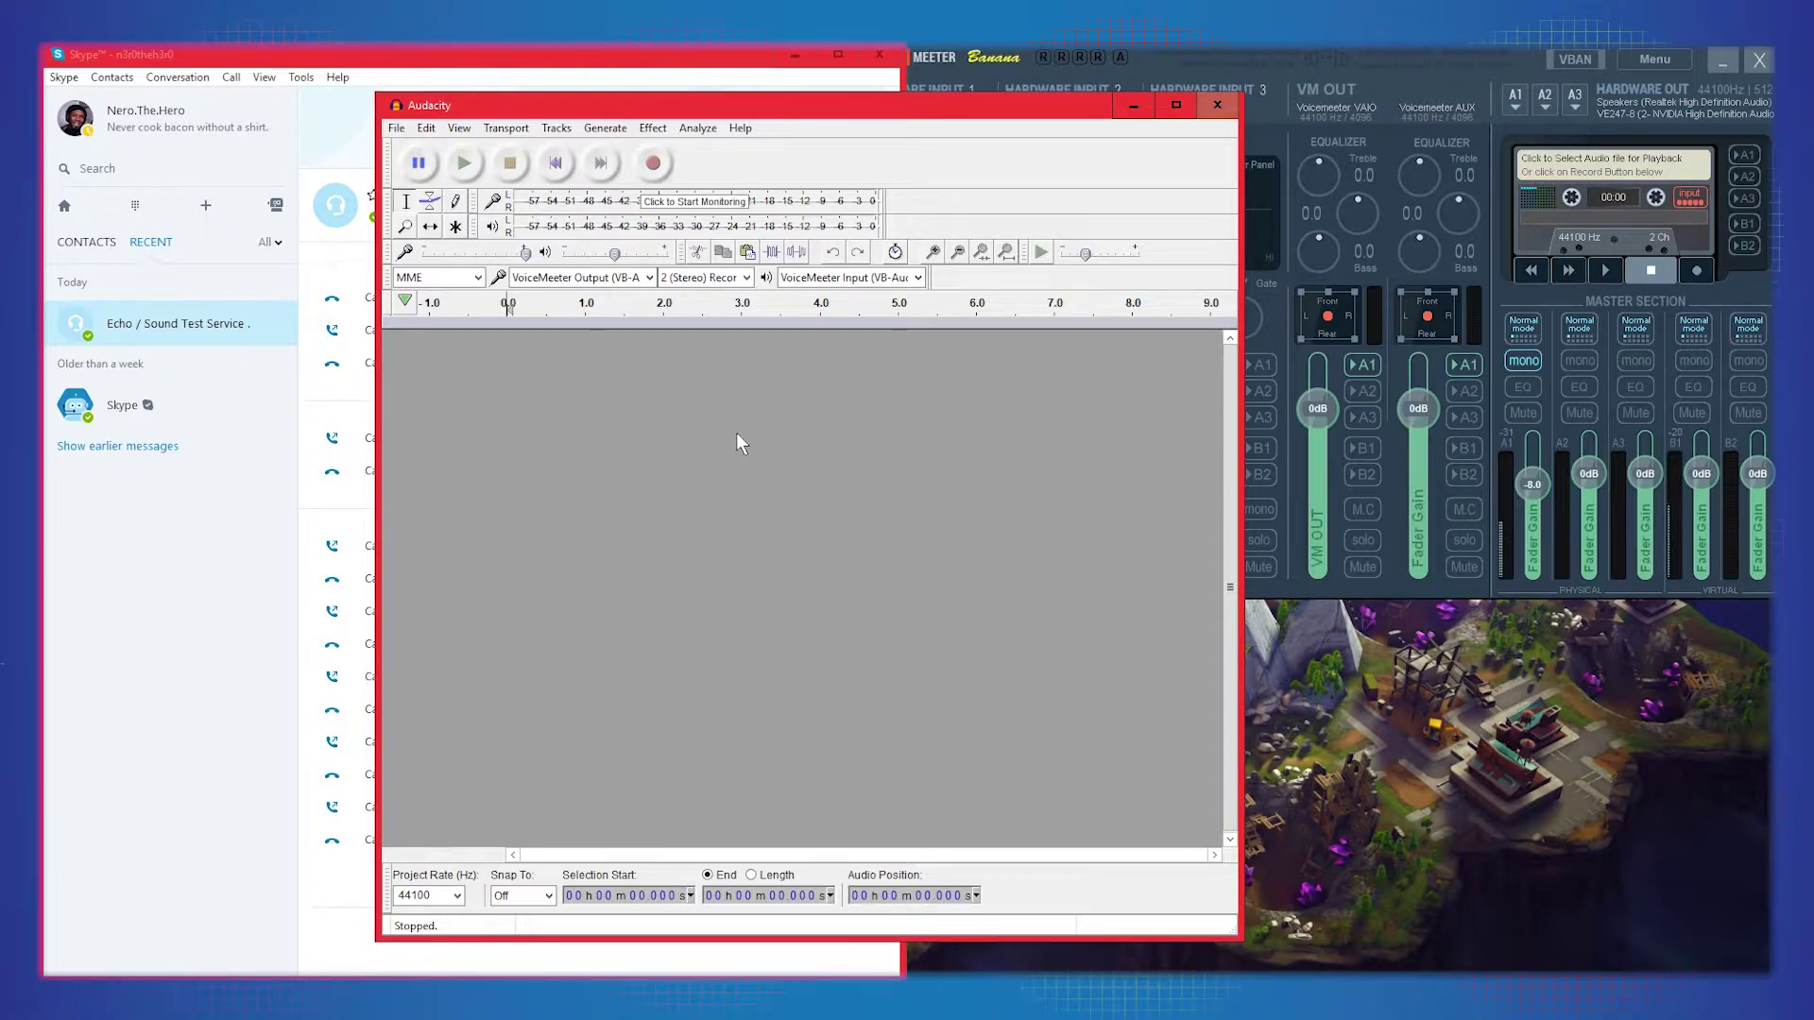
click(501, 128)
key(Left)
key(Left)
key(Left)
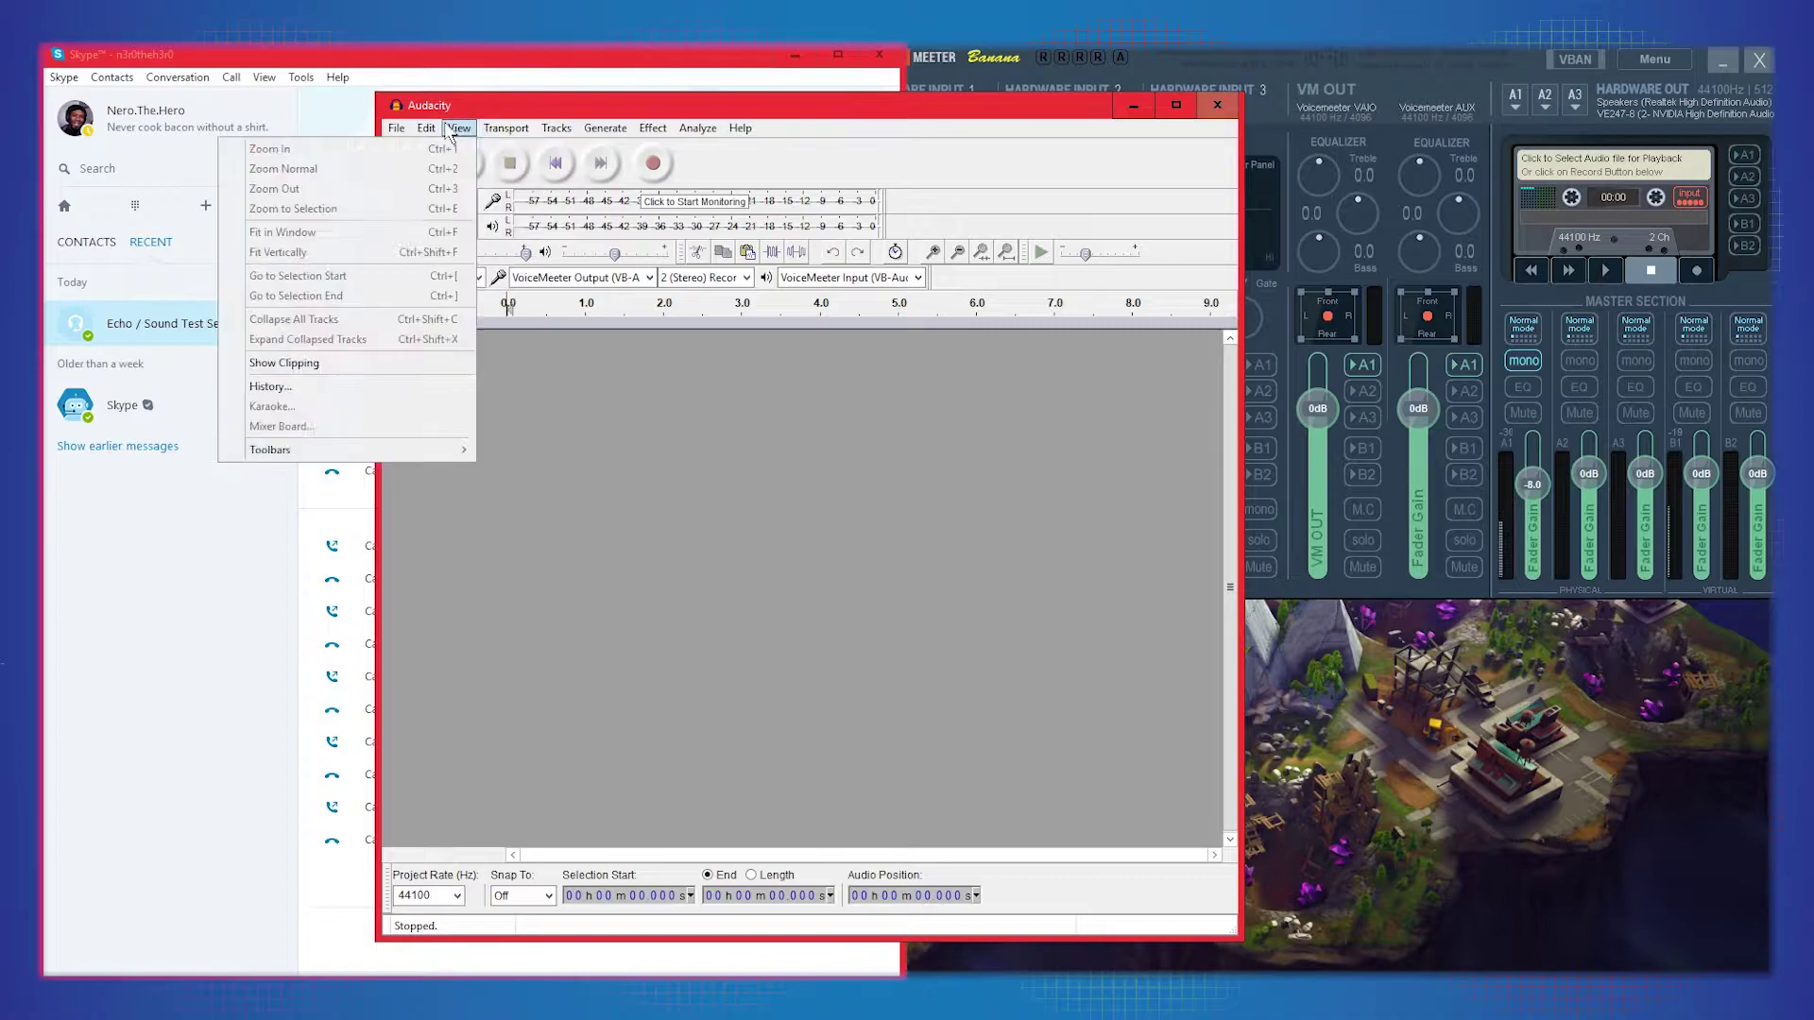
key(Right)
key(Right)
key(Right)
key(Right)
key(Right)
key(Right)
key(Right)
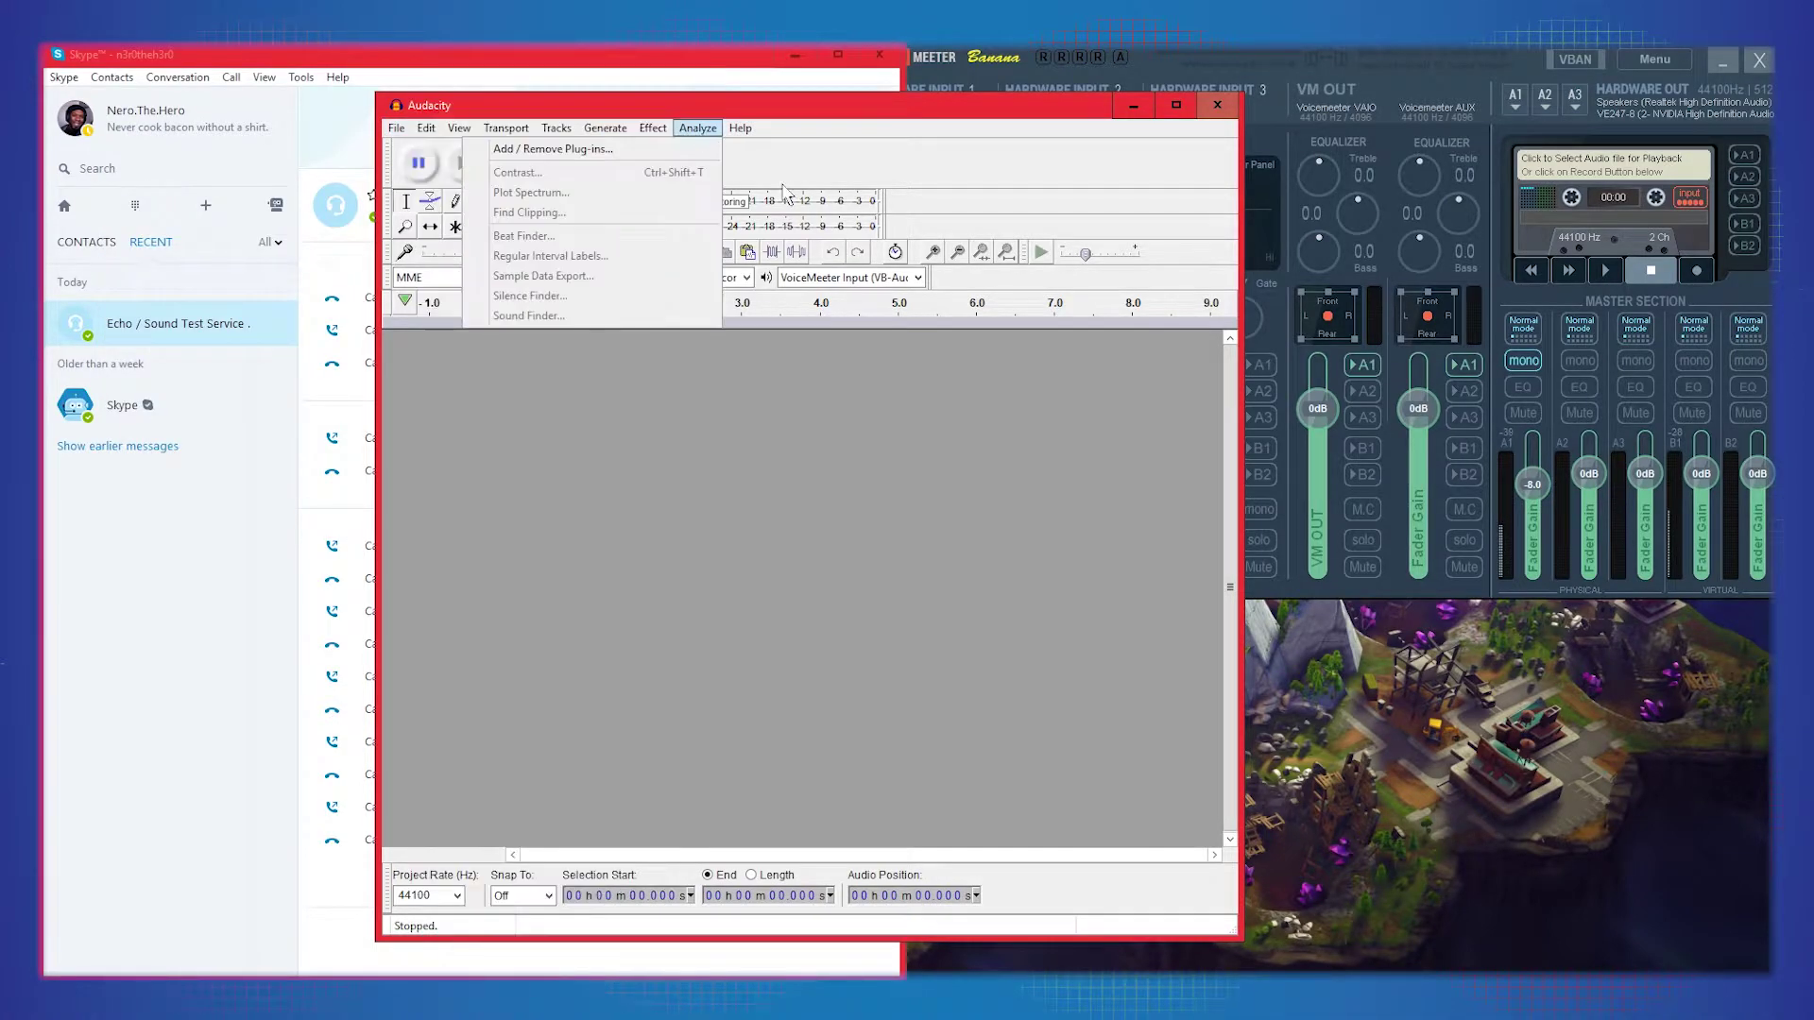
click(945, 536)
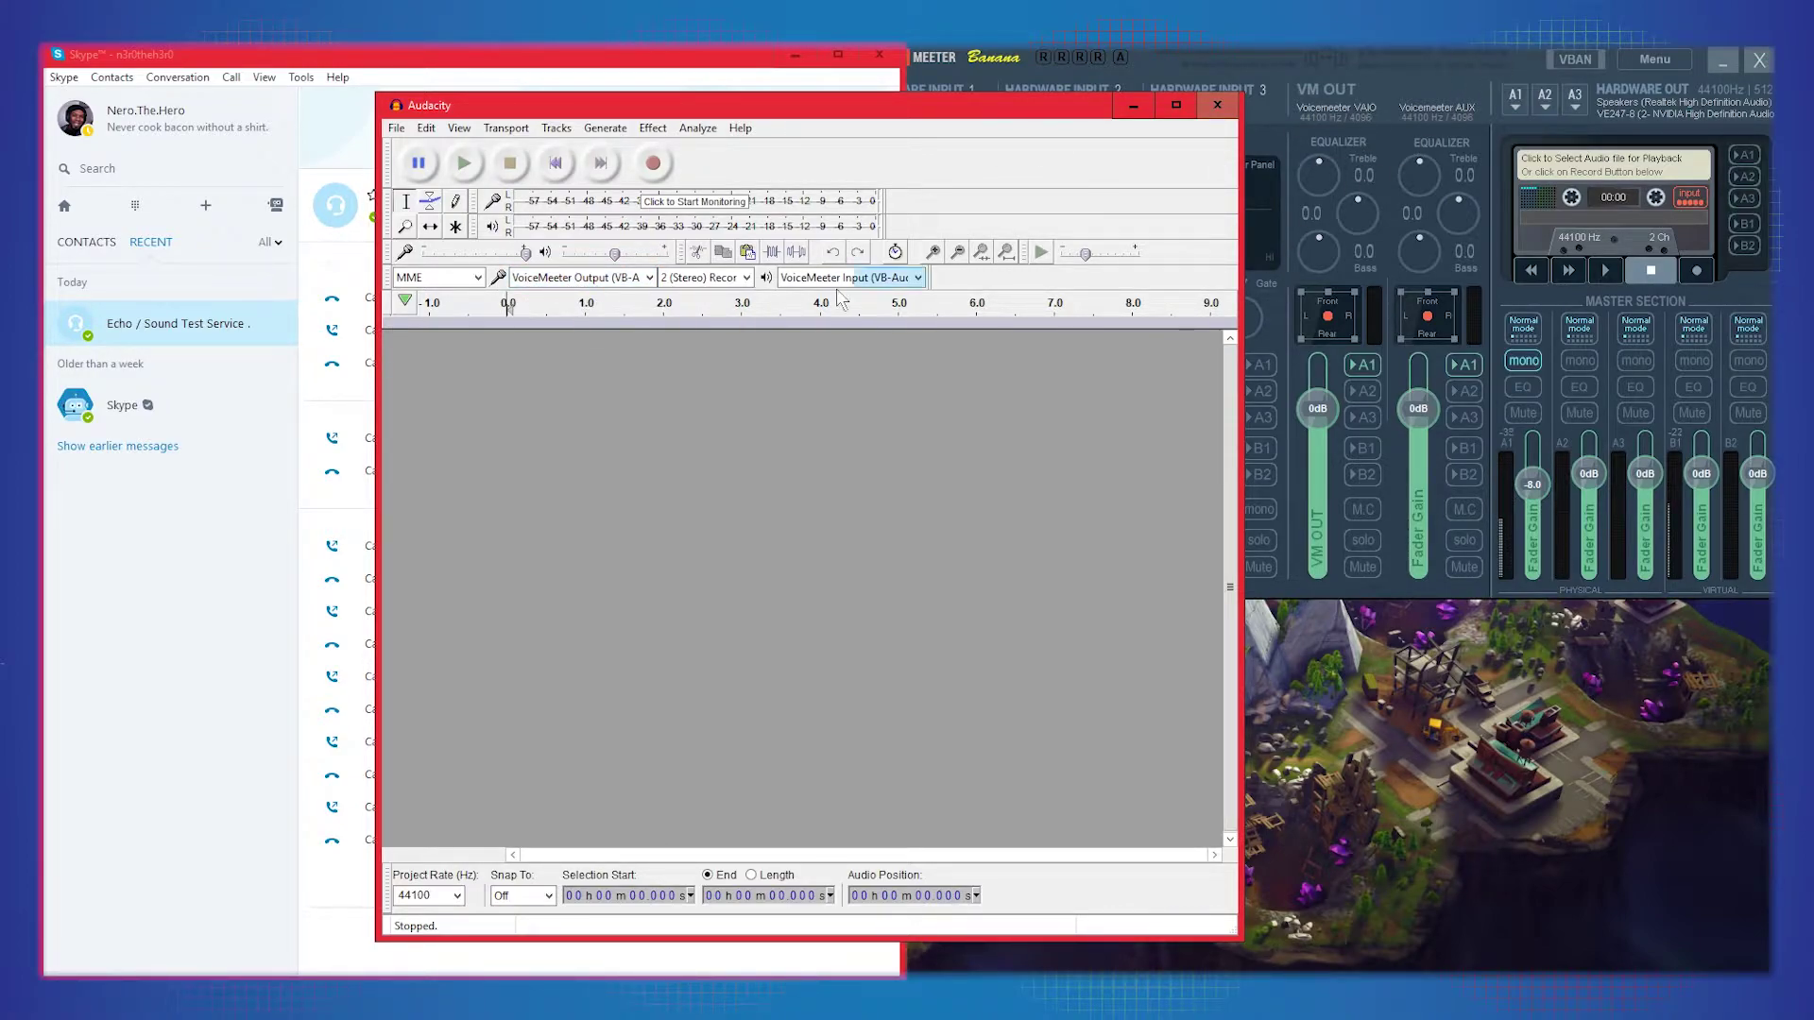
Step: Move the Audacity window right to uncover Skype and start a test recording on a new track
click(1533, 54)
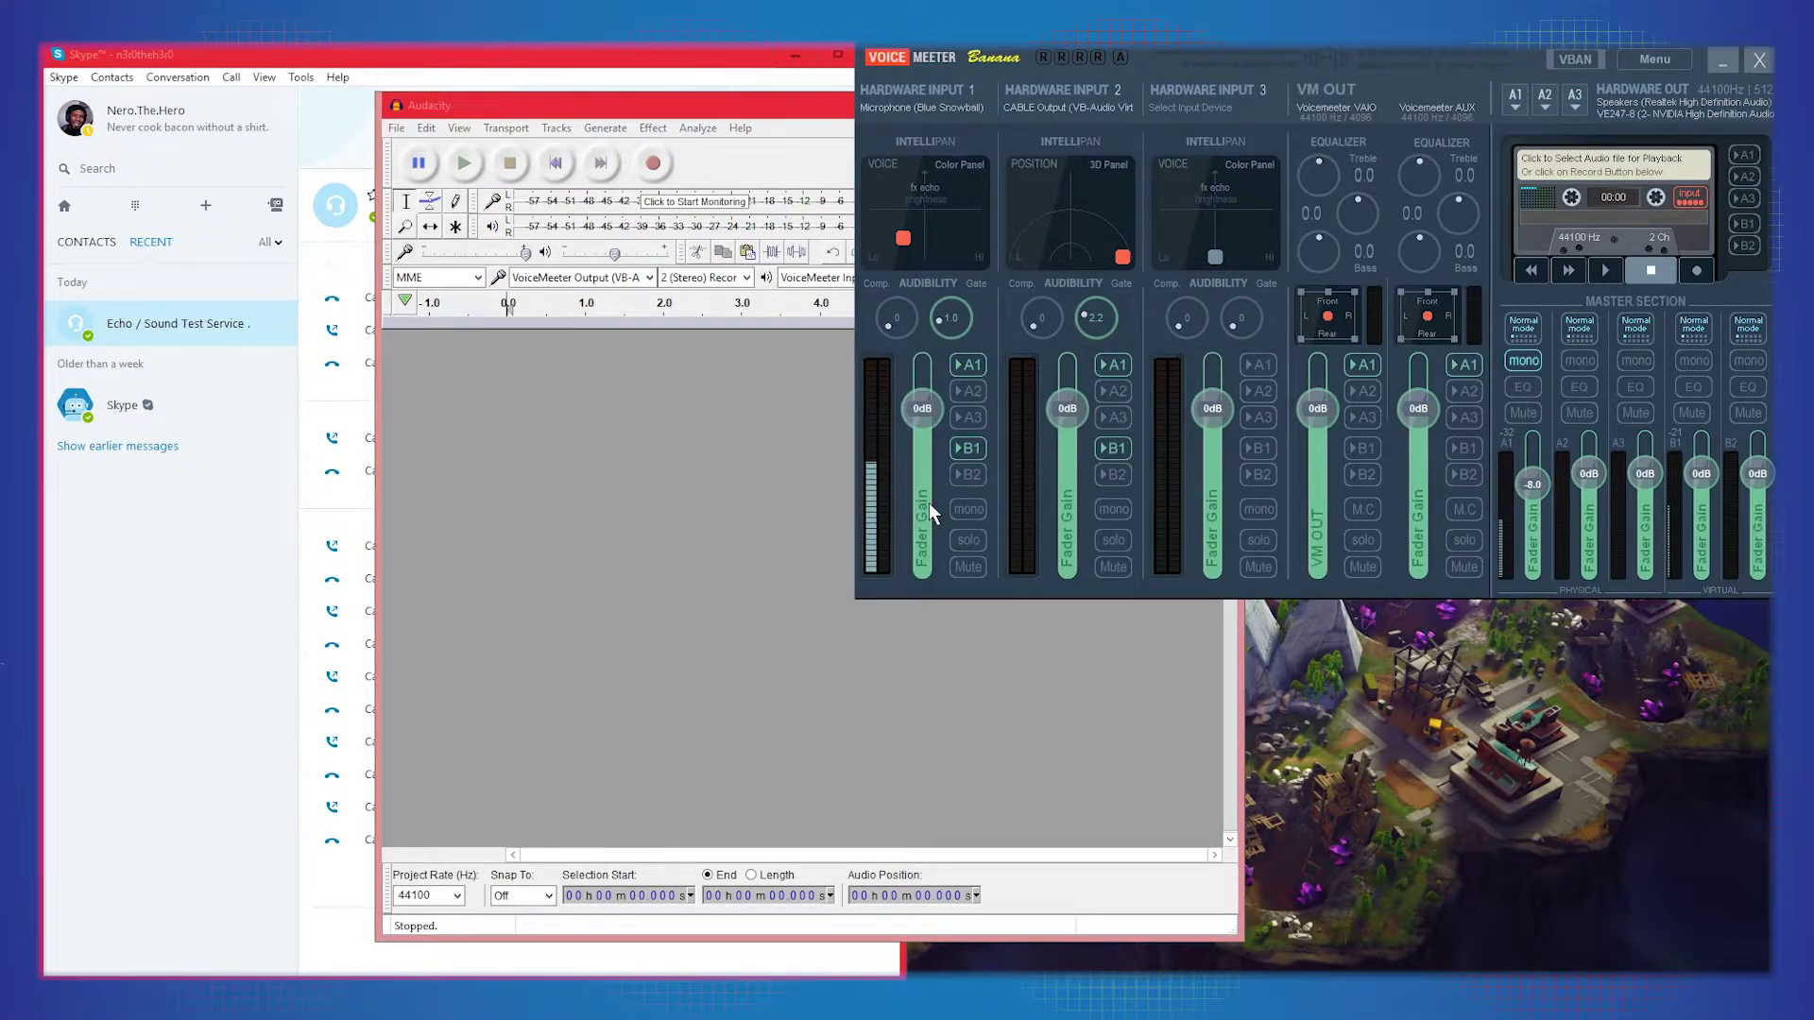
click(722, 591)
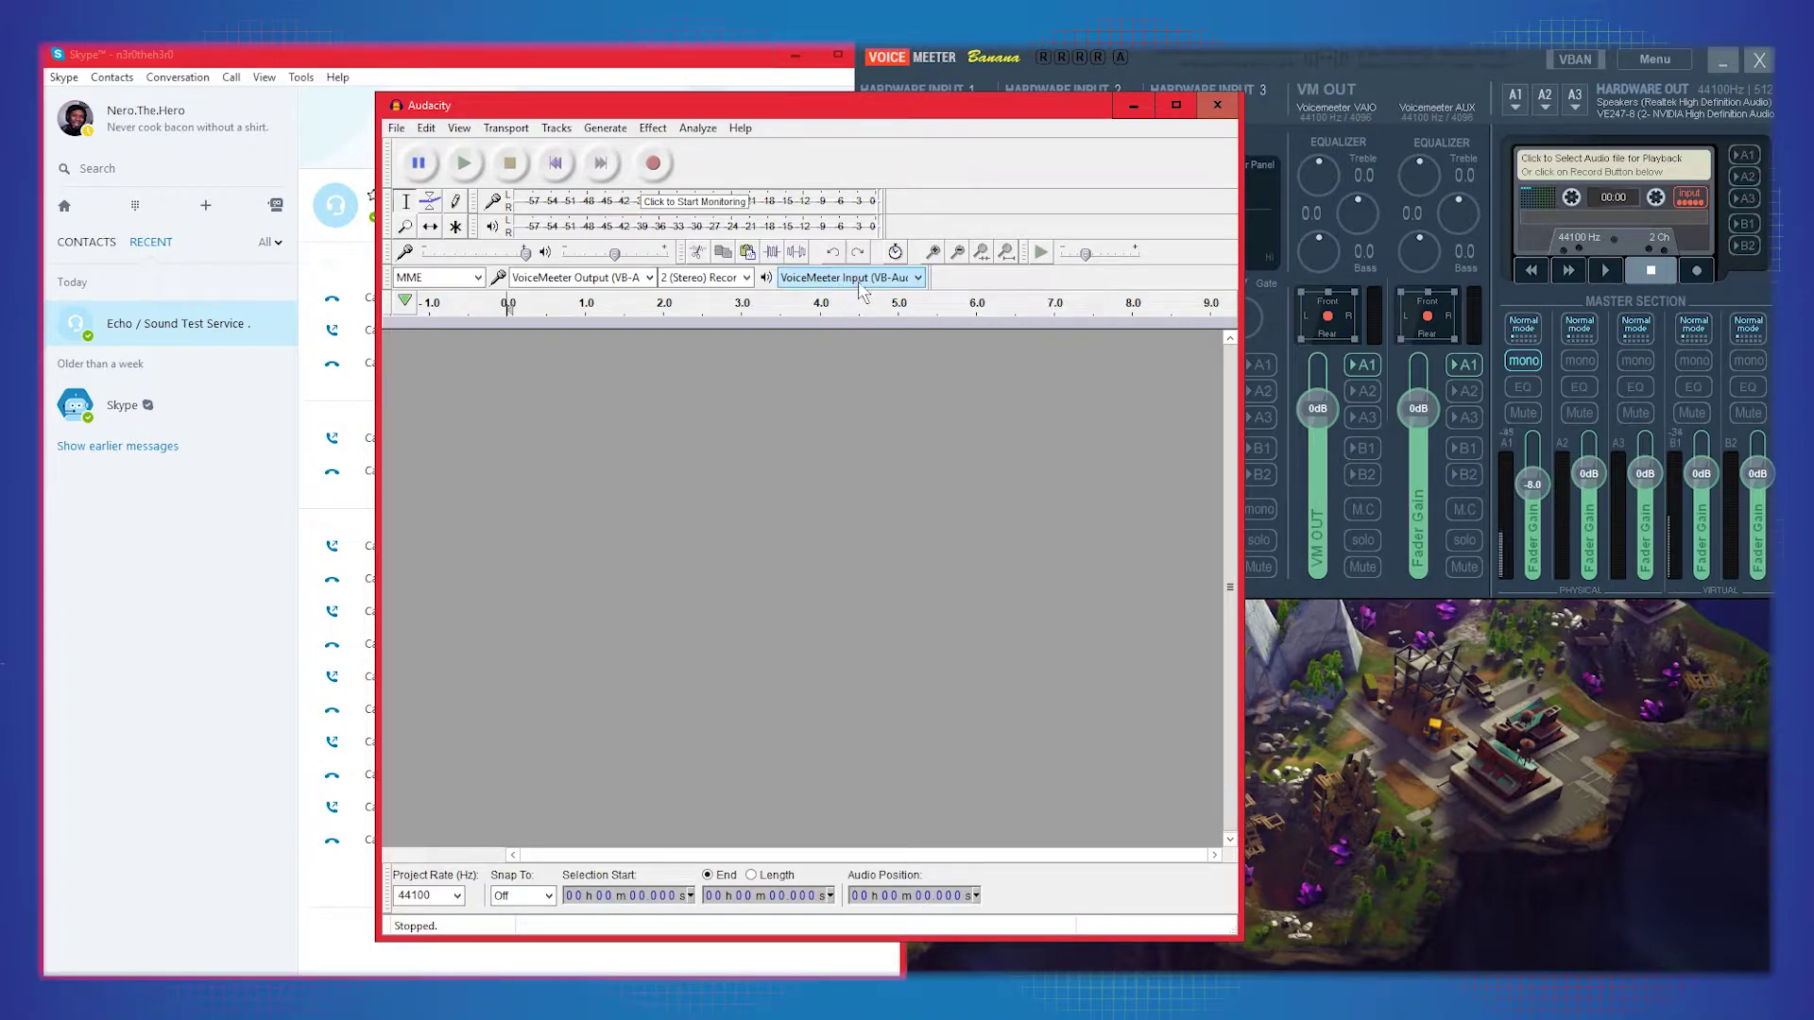
drag(1014, 117, 1473, 119)
click(1113, 164)
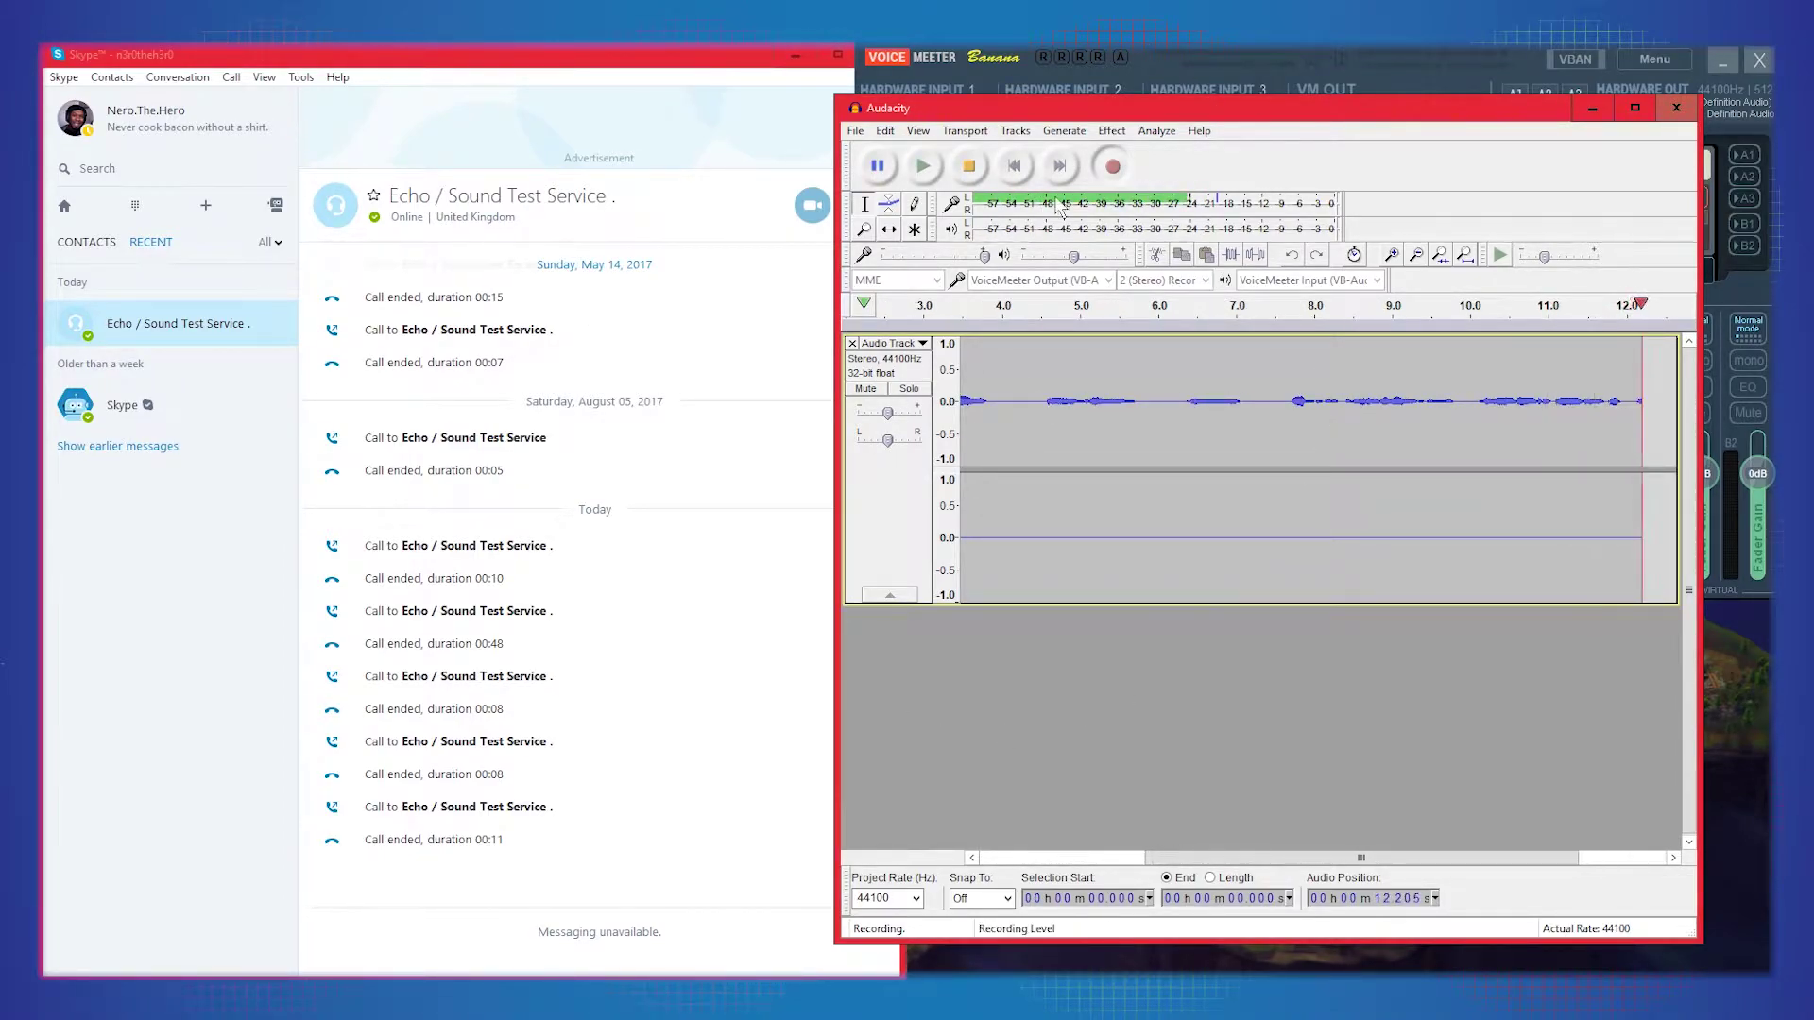
Step: Stop and delete the test track, then switch VoiceMeeter's Hardware Input 1 to the 3D panel
key(space)
click(853, 343)
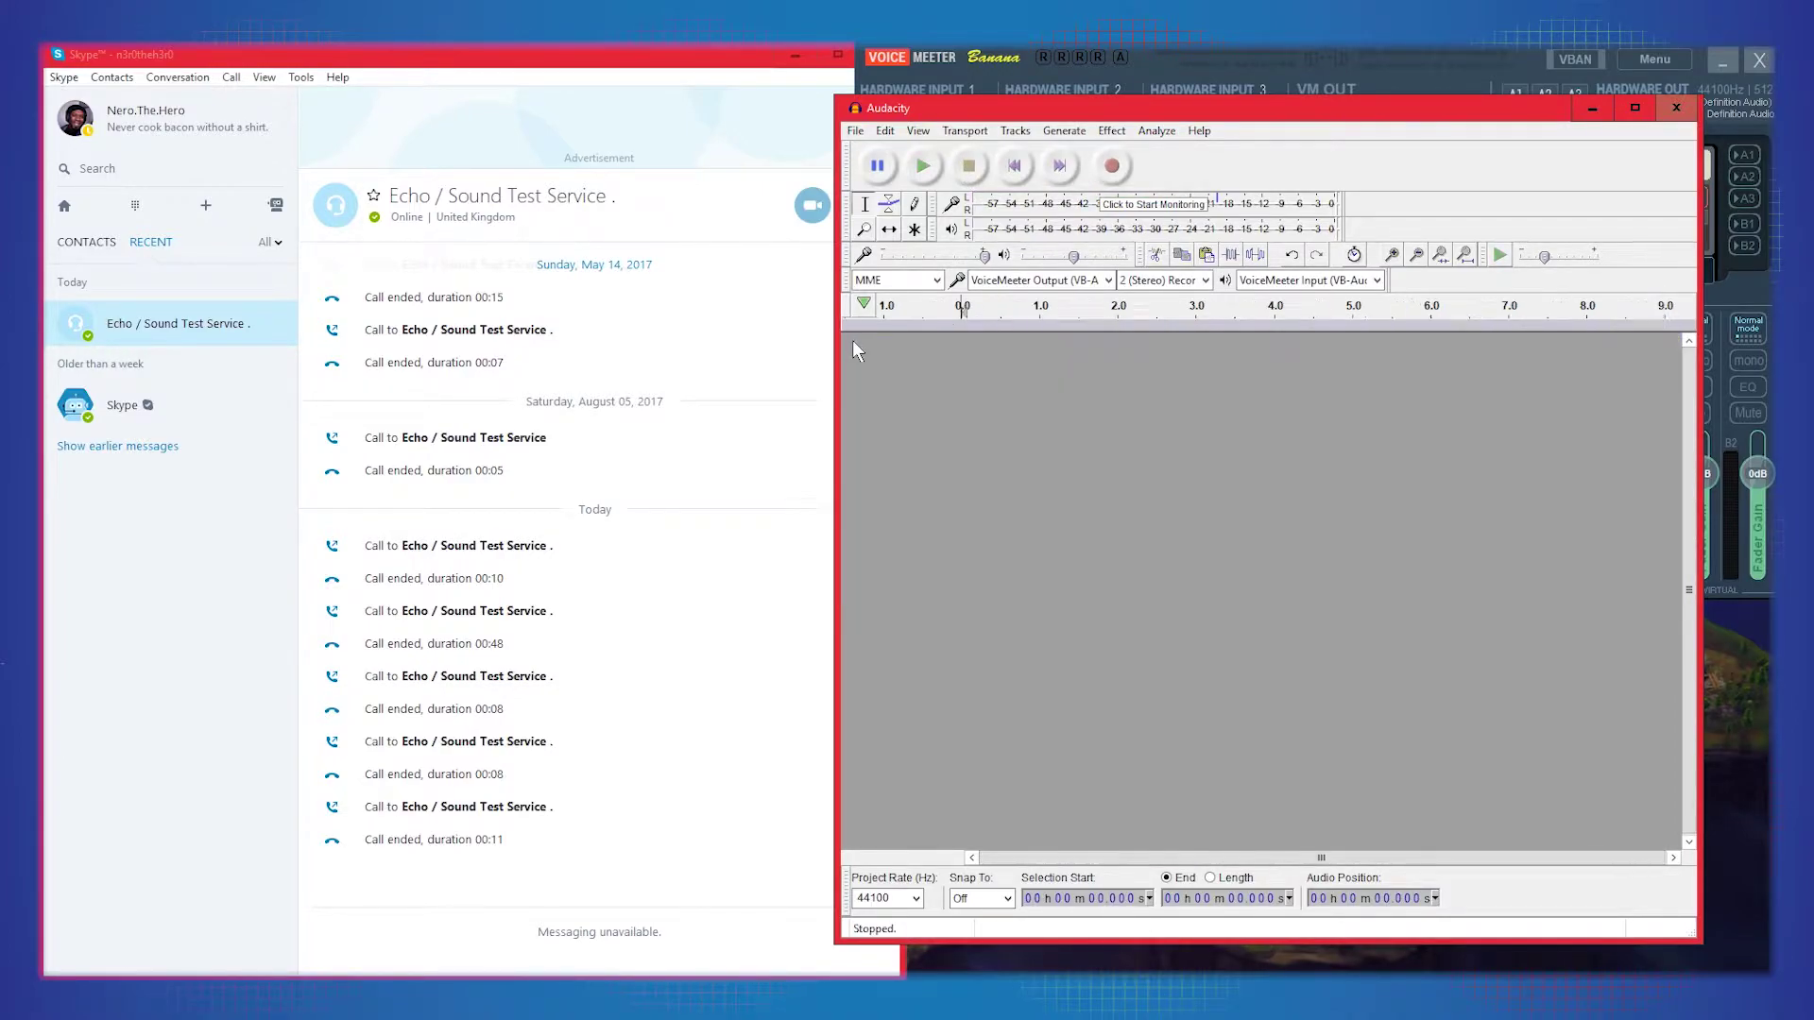
click(1591, 110)
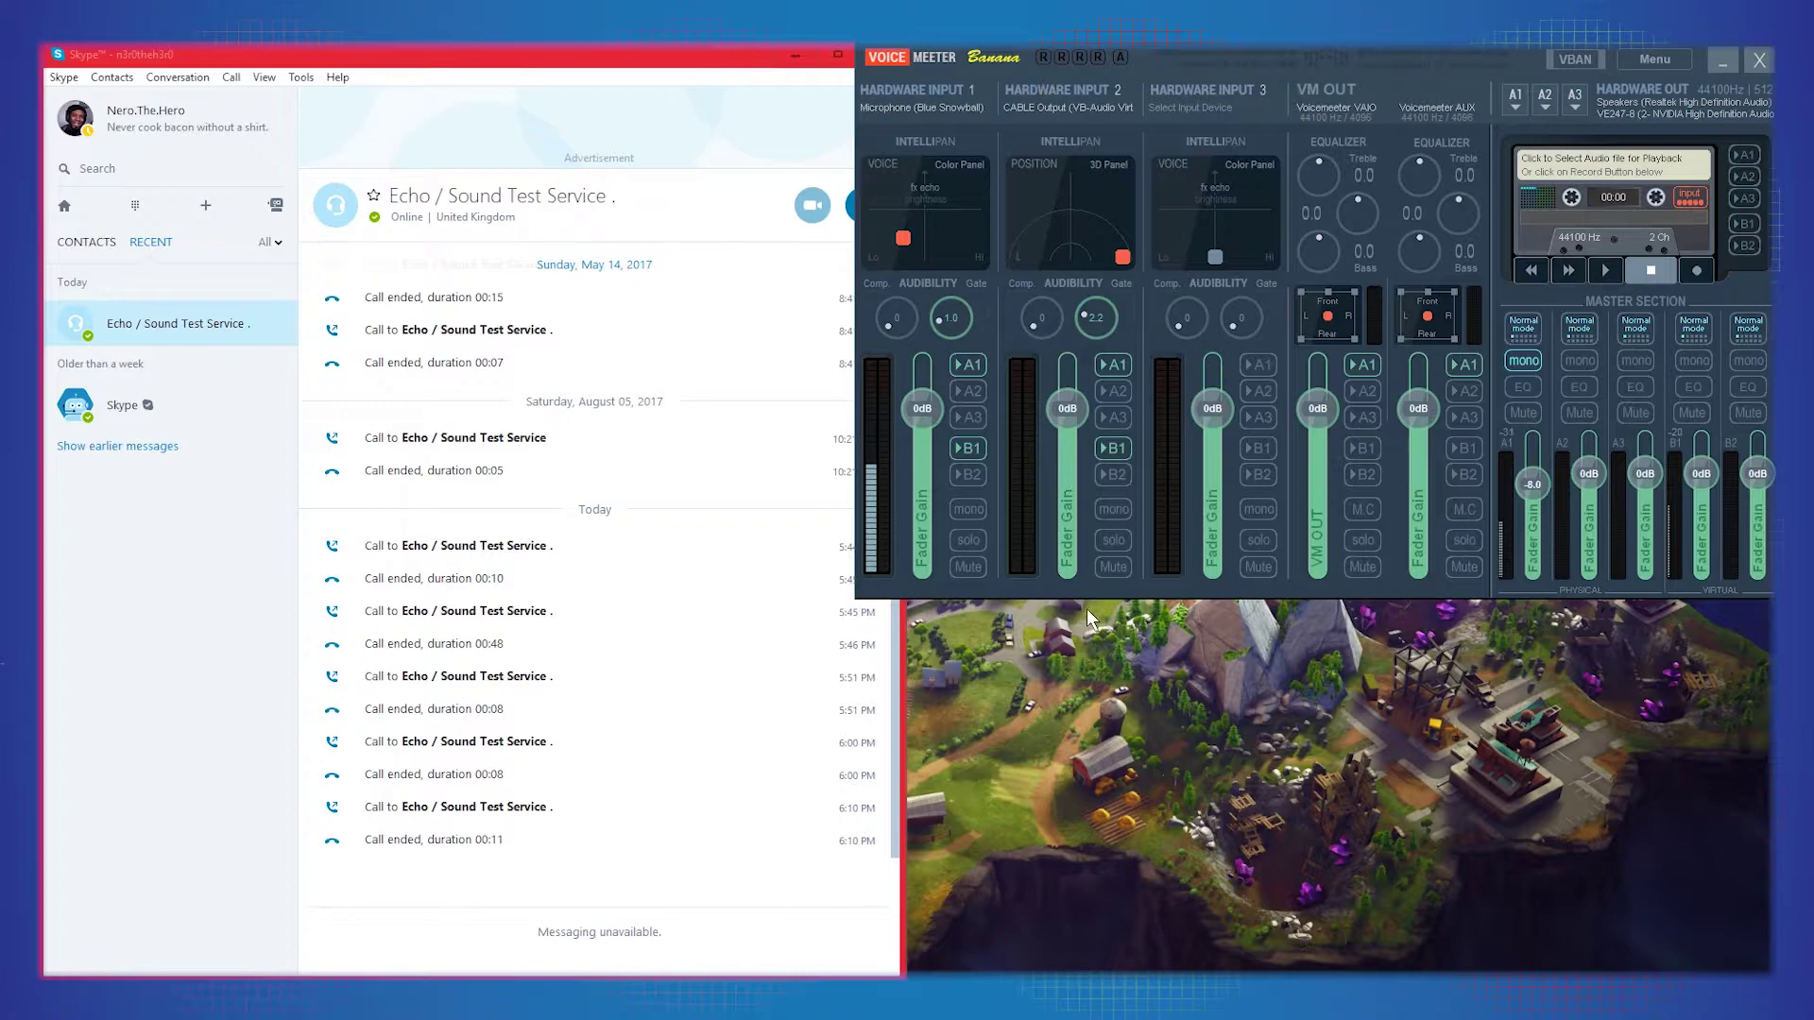
click(975, 195)
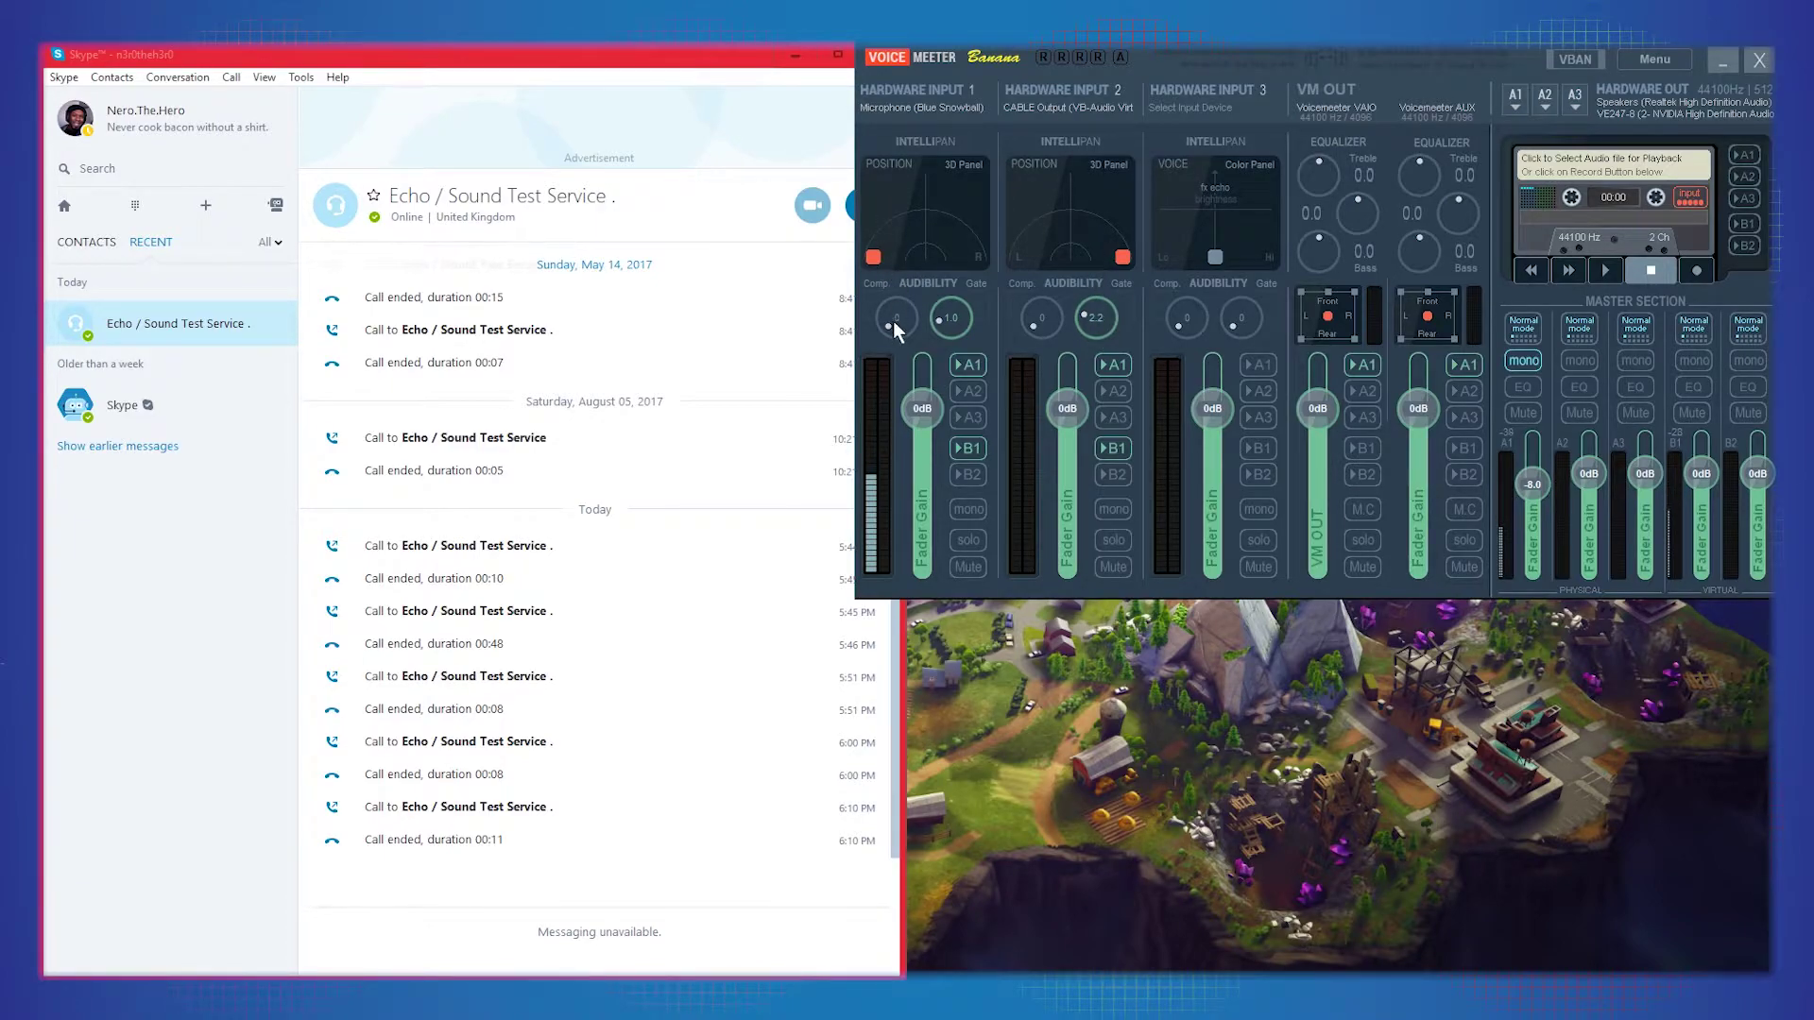
key(alt+Tab)
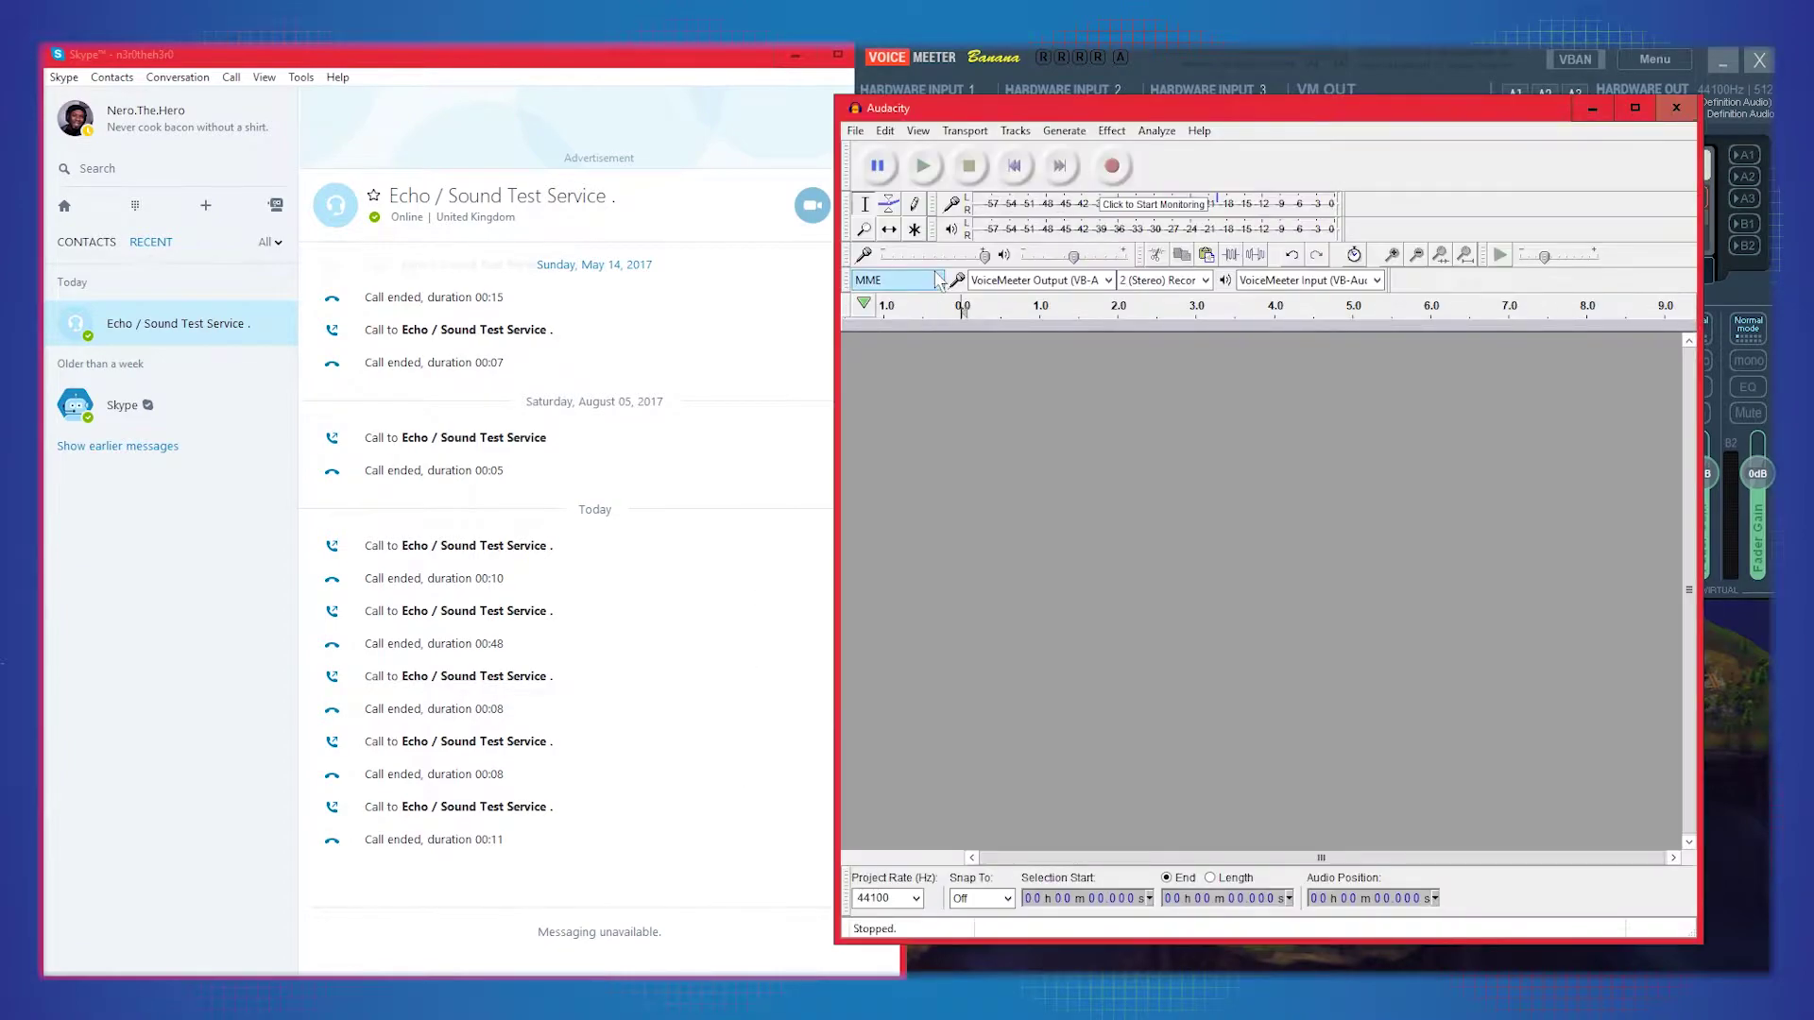
Step: Record in Audacity while calling Skype's Echo / Sound Test Service, then end the call
key(r)
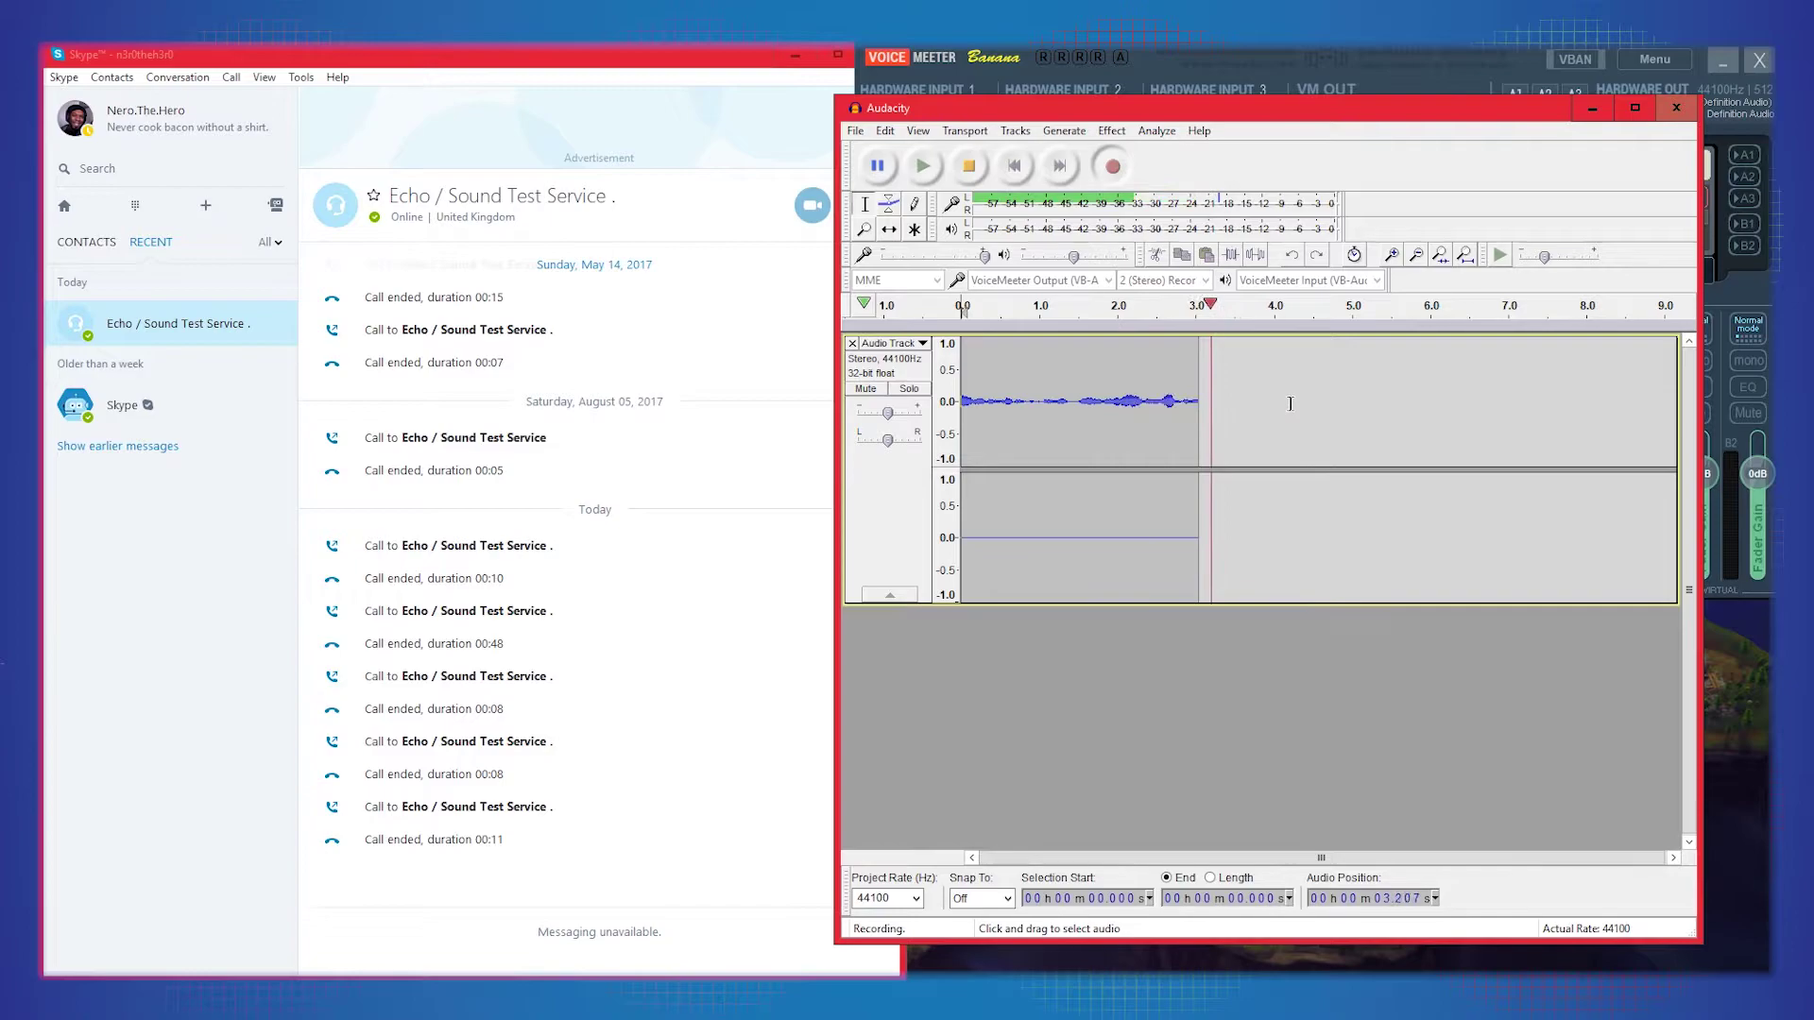
click(746, 134)
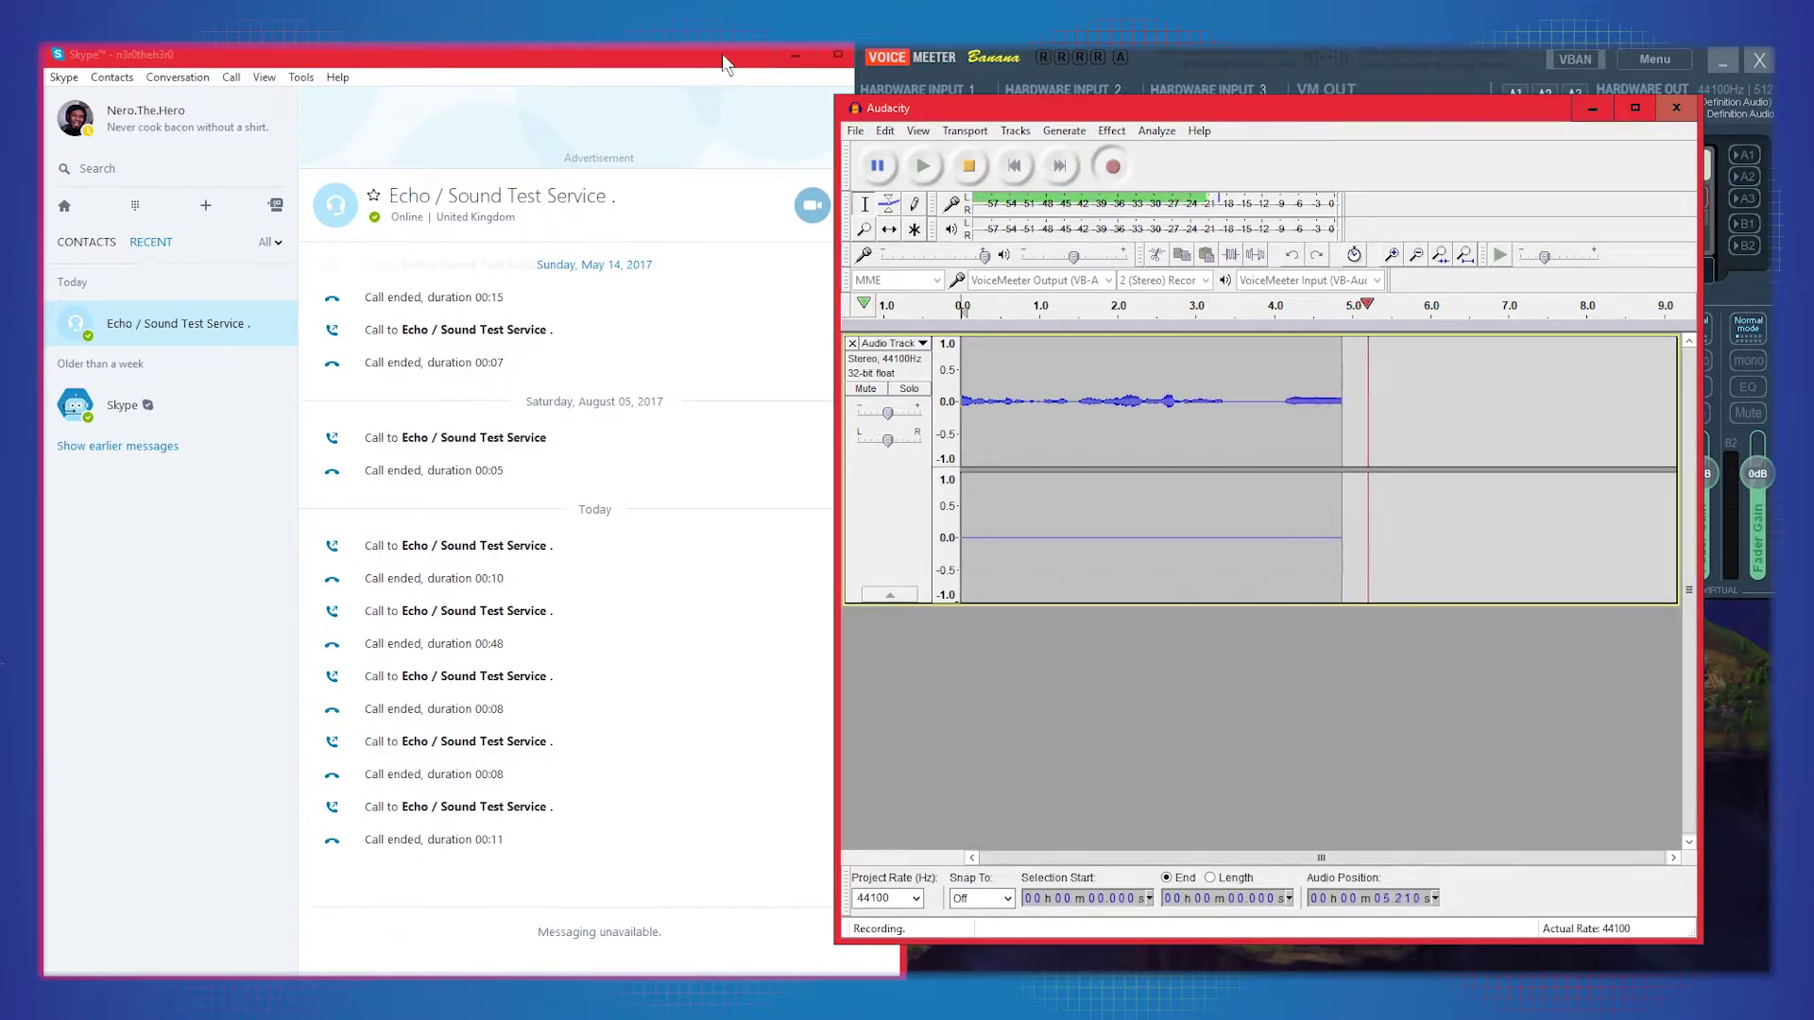
click(871, 202)
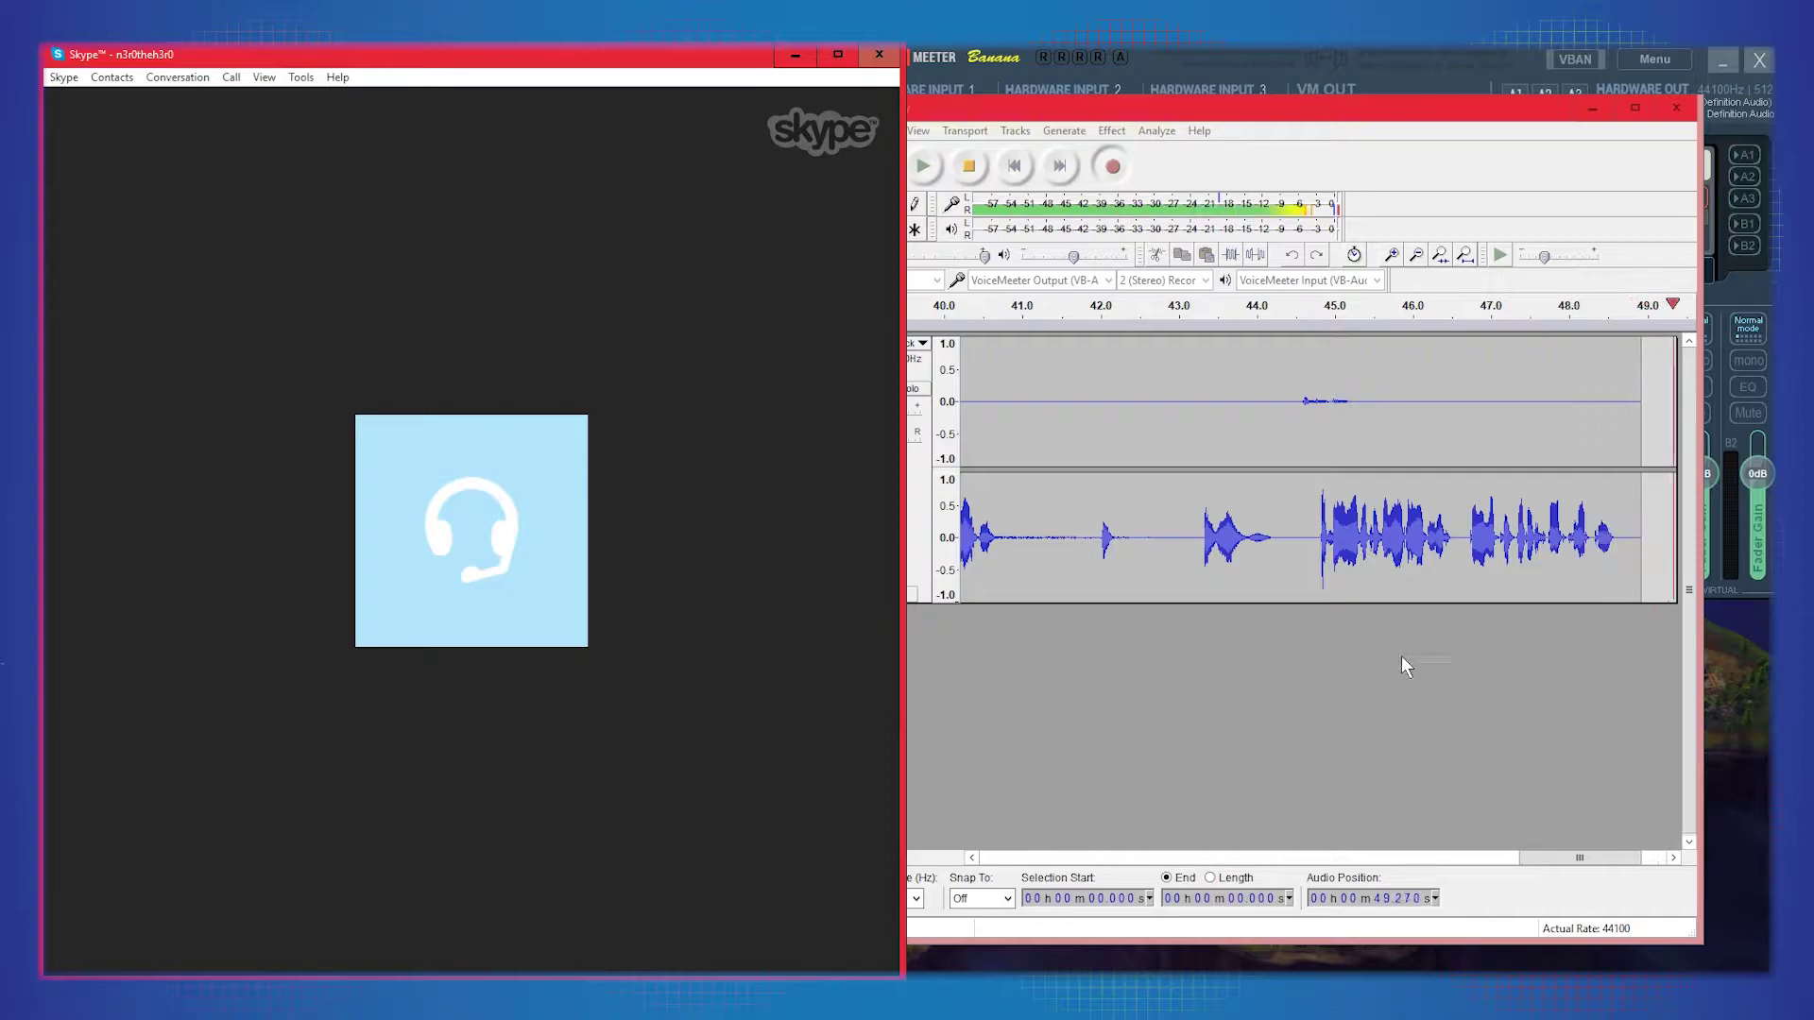
click(1029, 739)
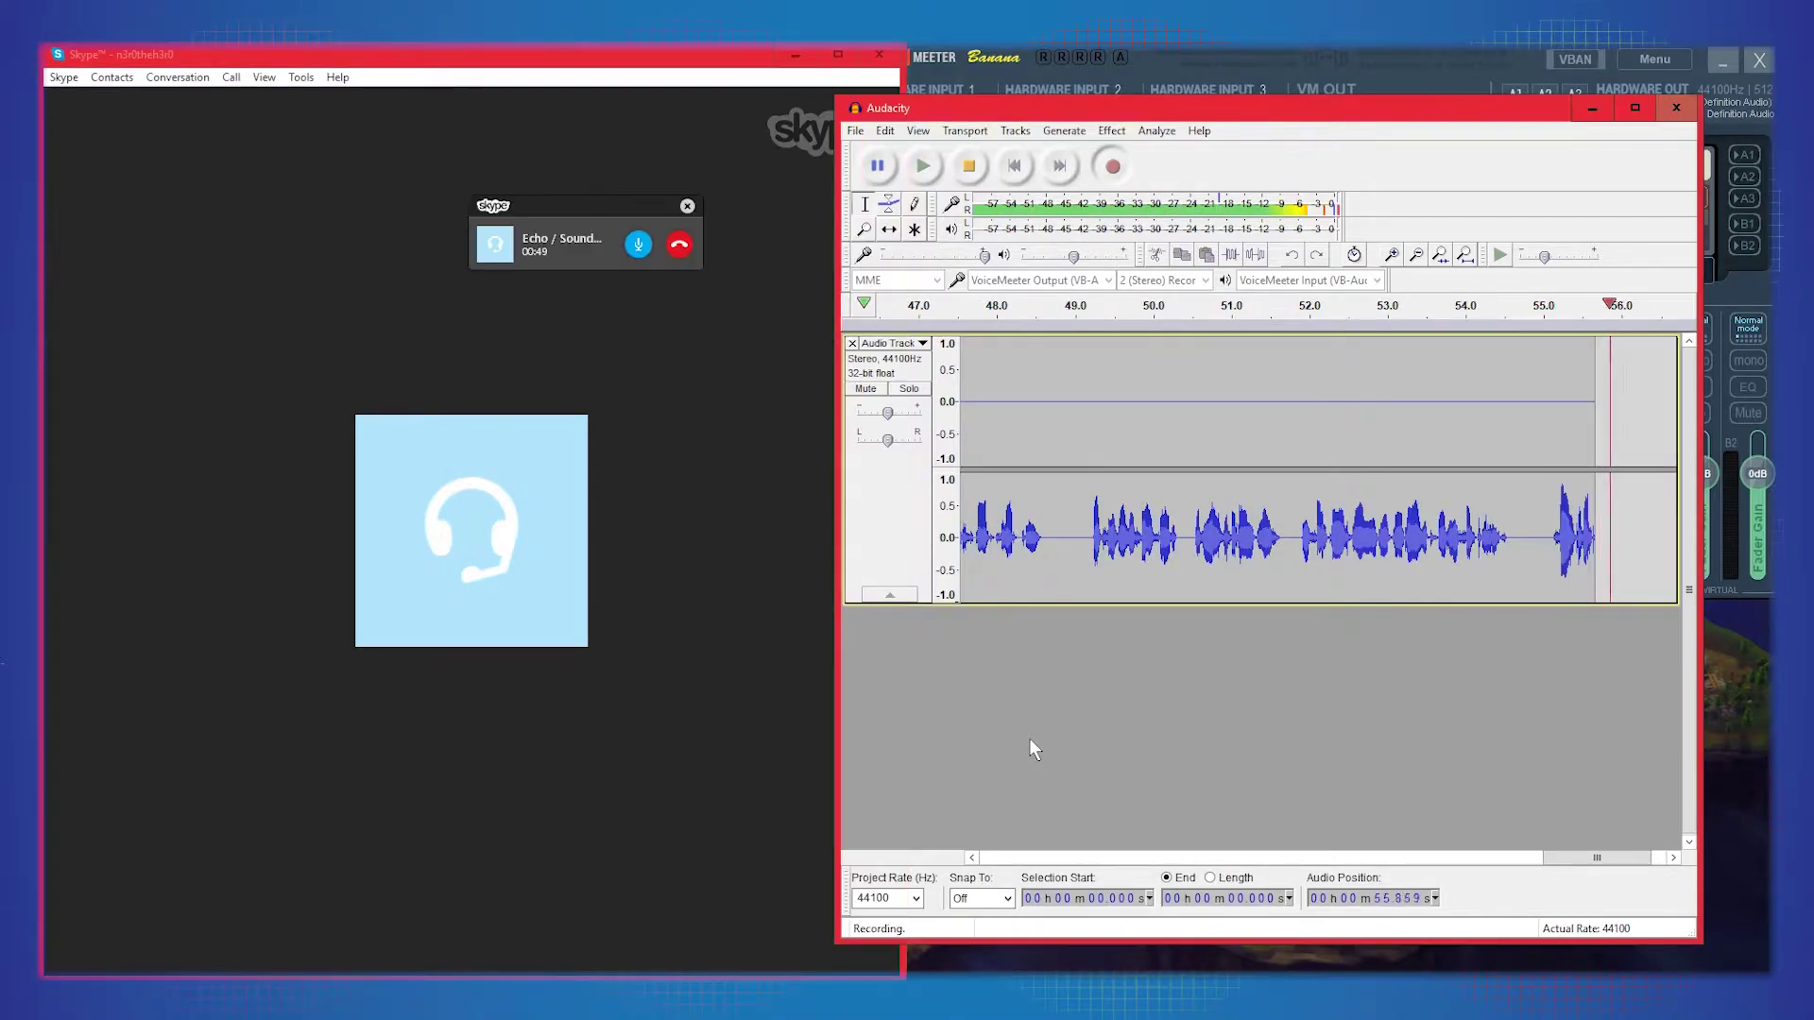
click(678, 247)
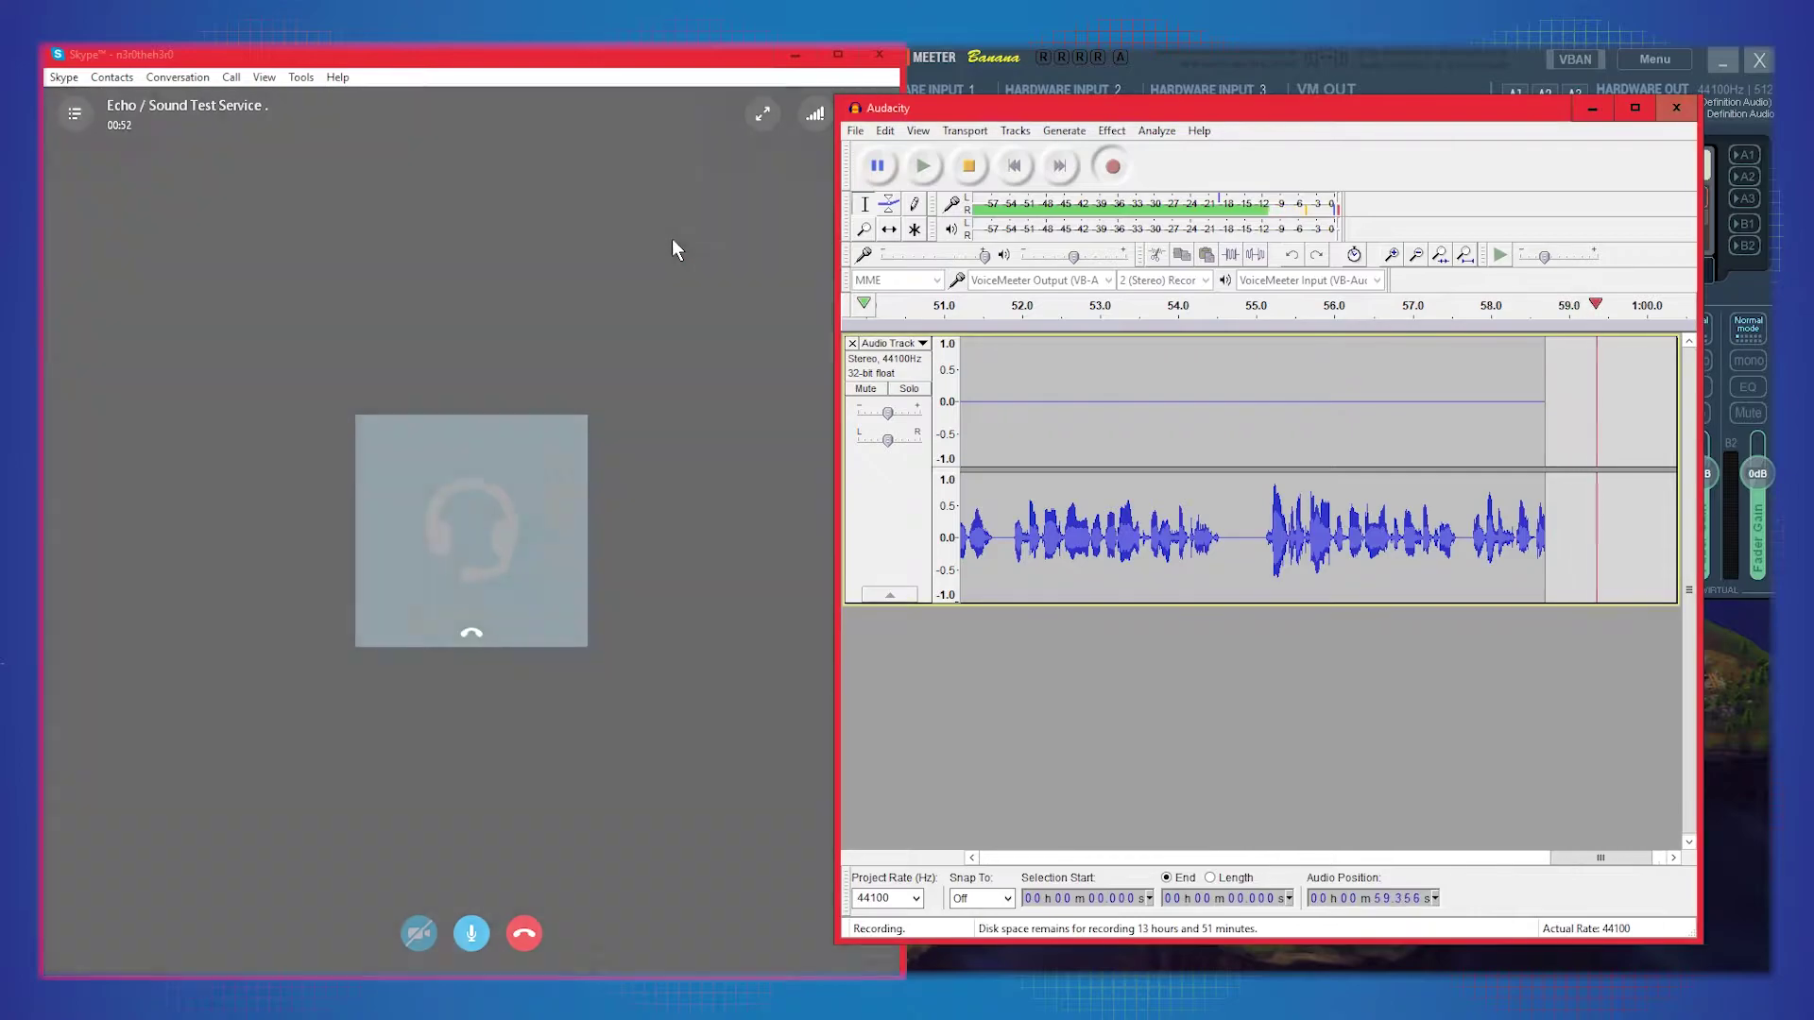
Step: Stop the recording and scroll along the call's waveform to review it
click(966, 166)
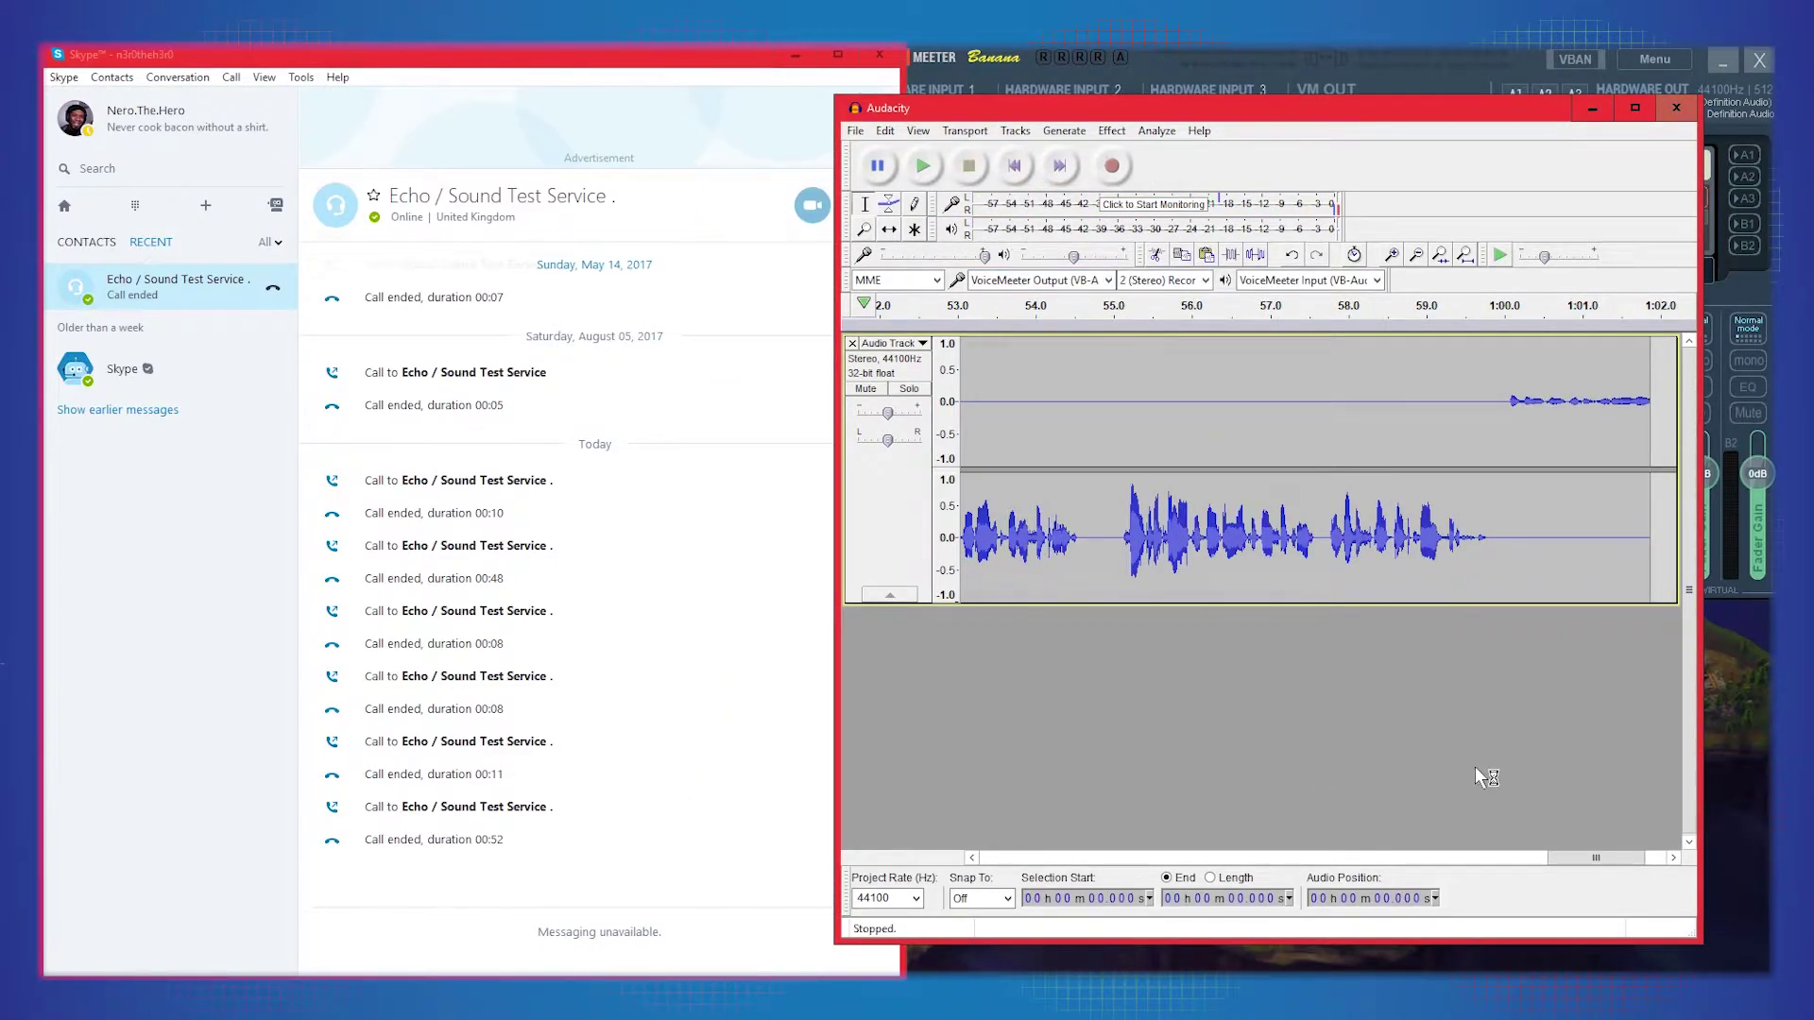
drag(1587, 865, 950, 845)
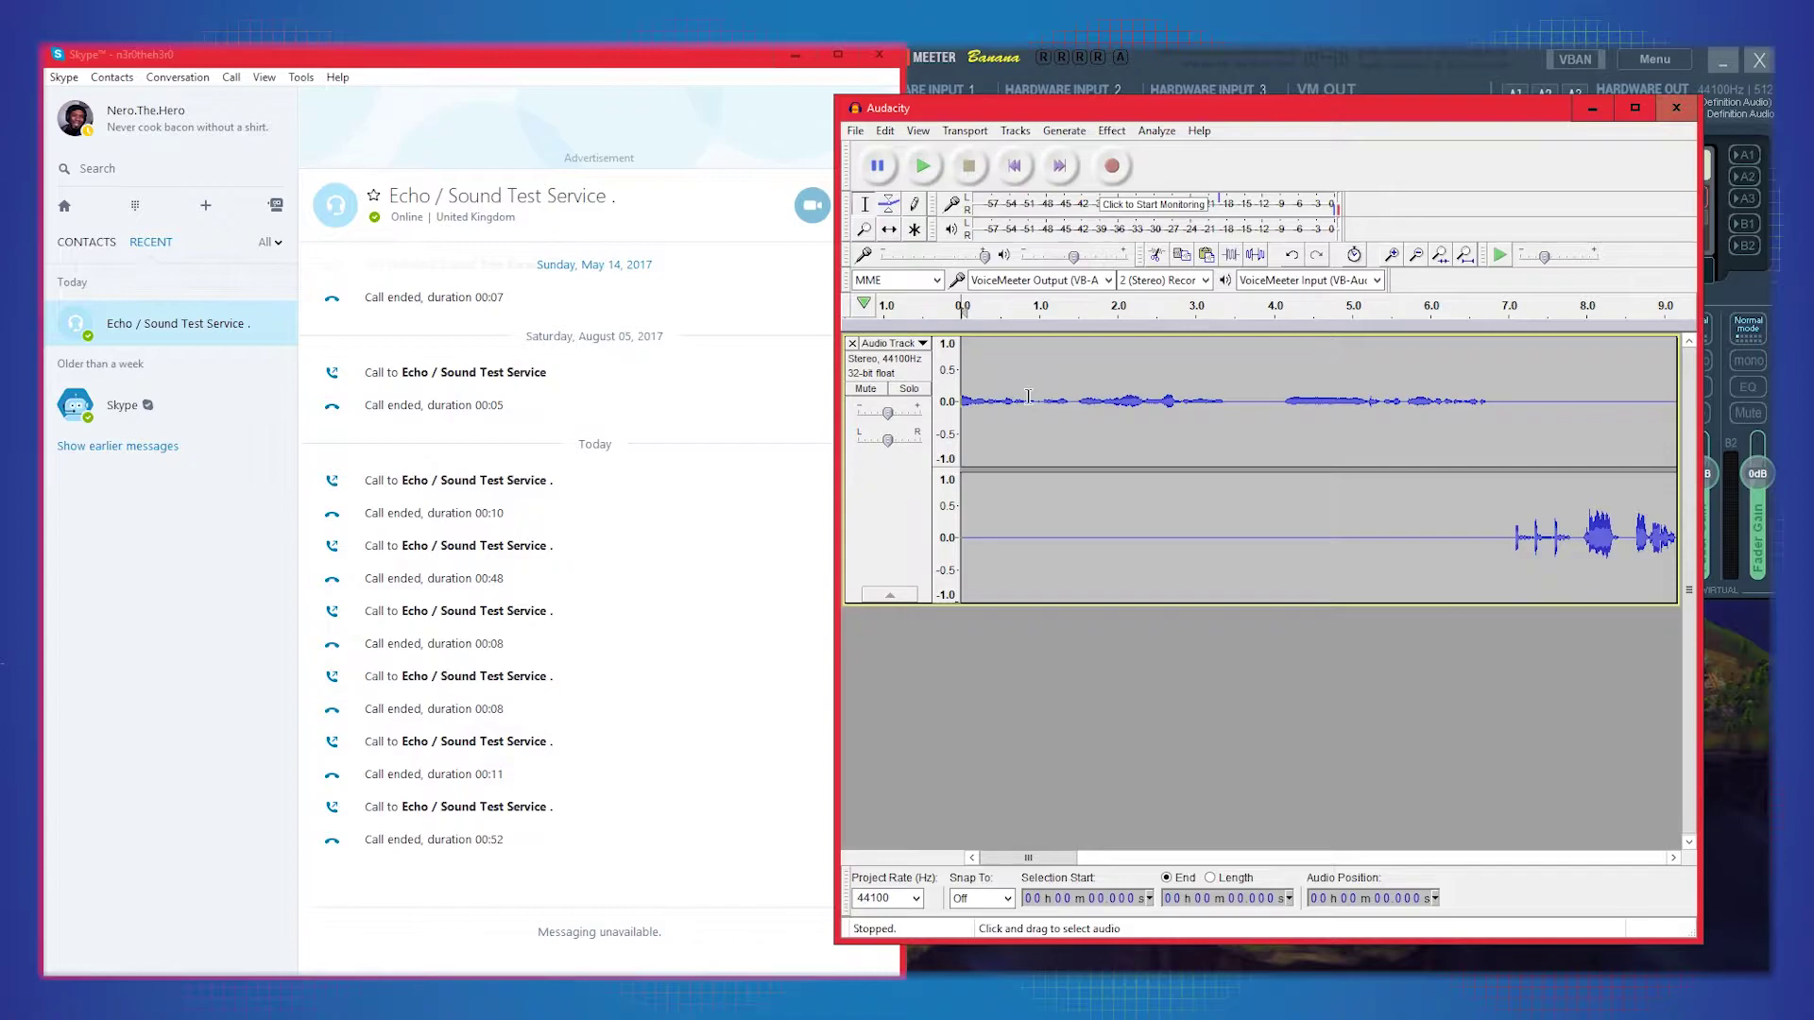
drag(1021, 860, 1348, 734)
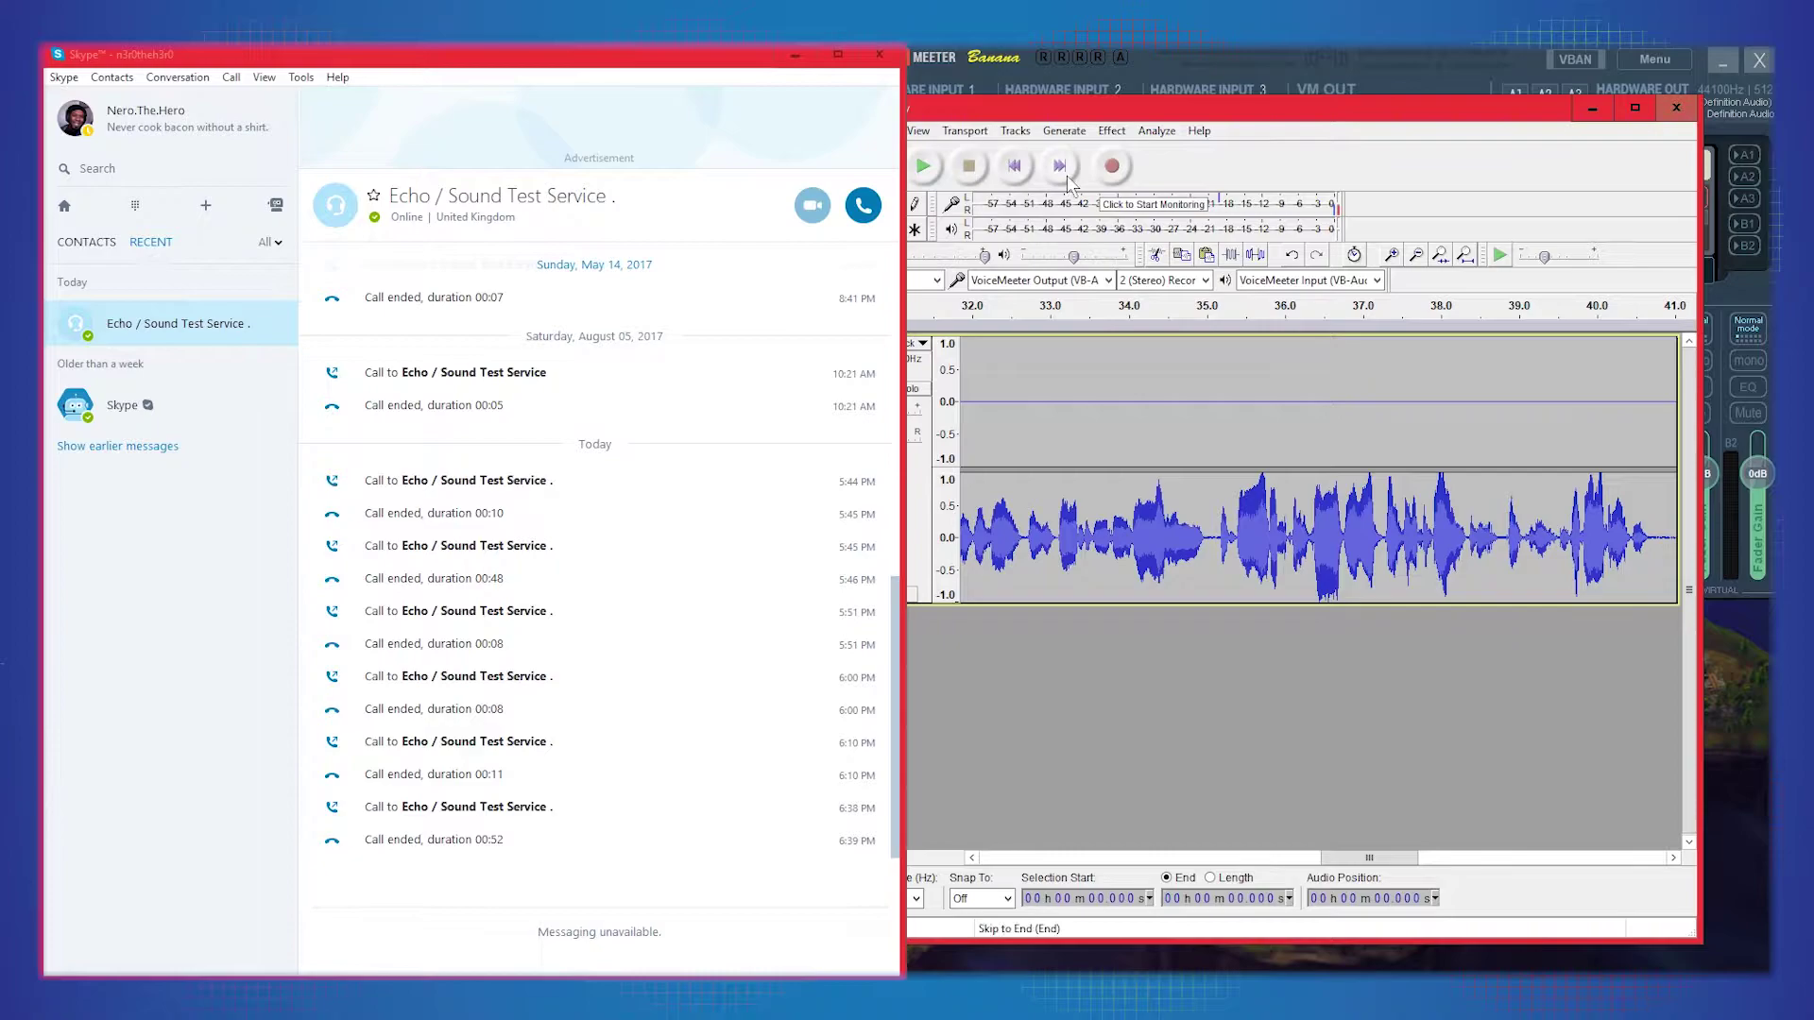
click(1039, 108)
click(856, 130)
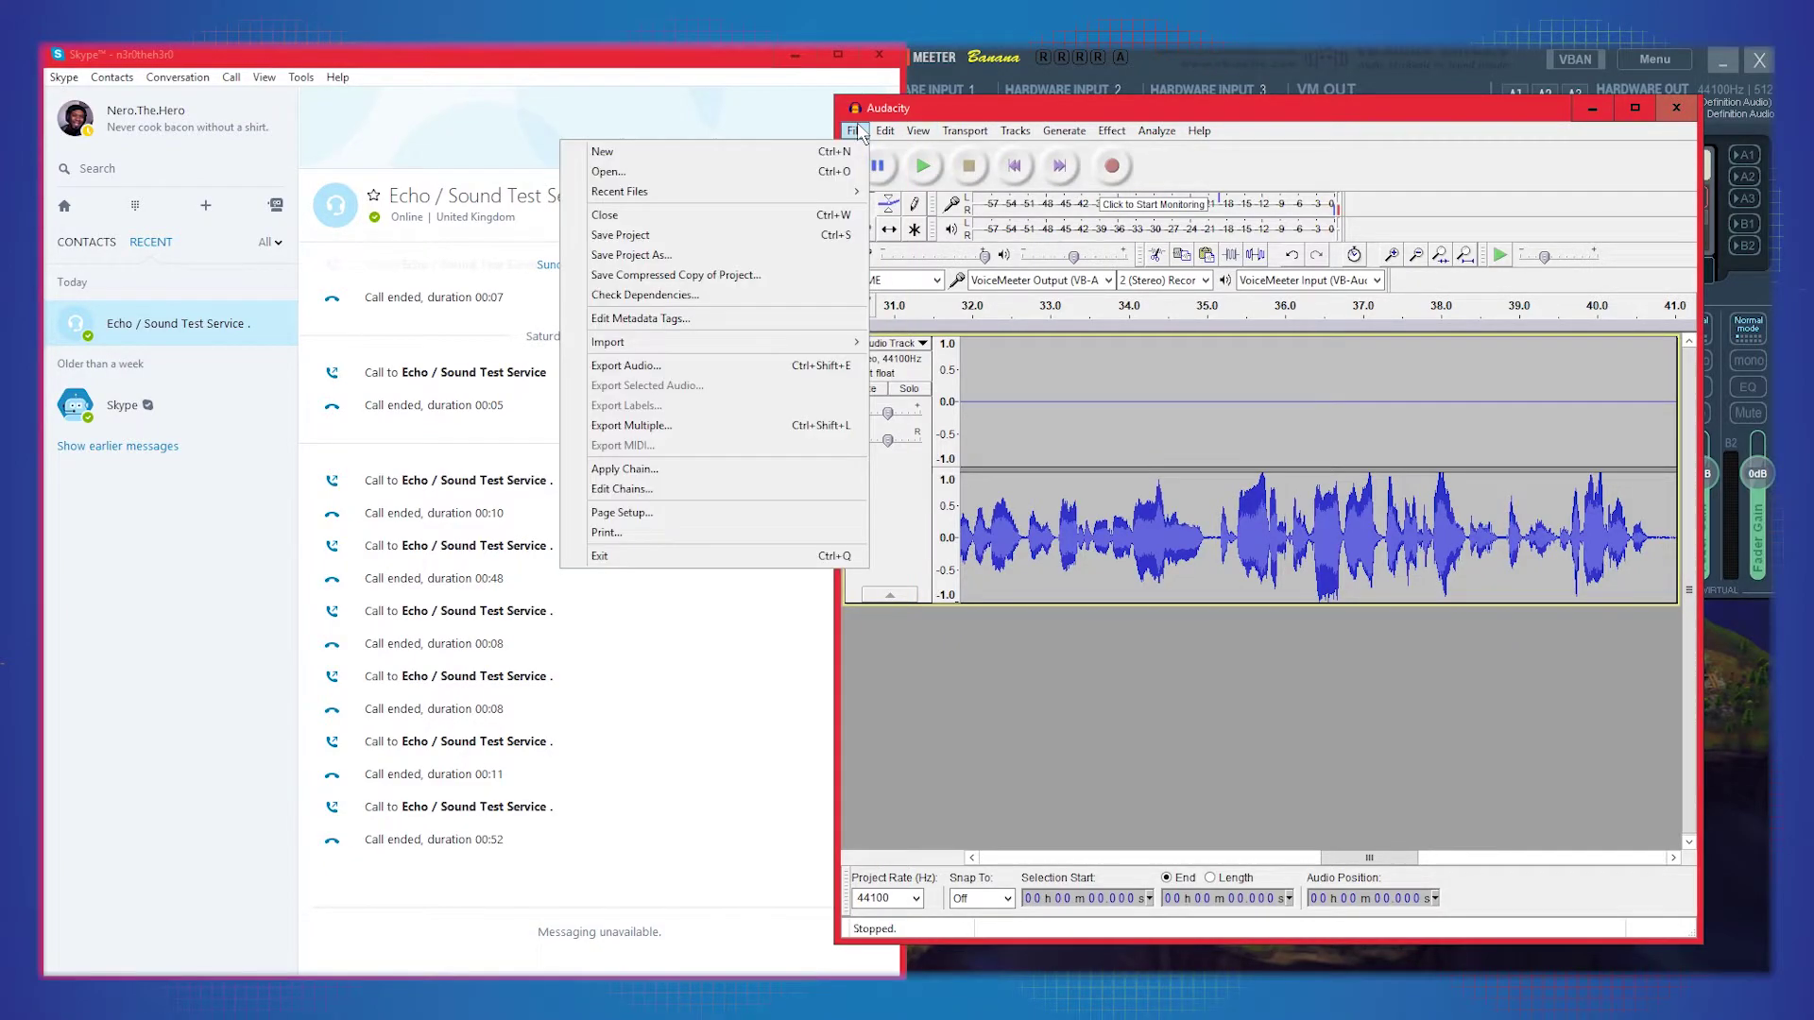
click(700, 365)
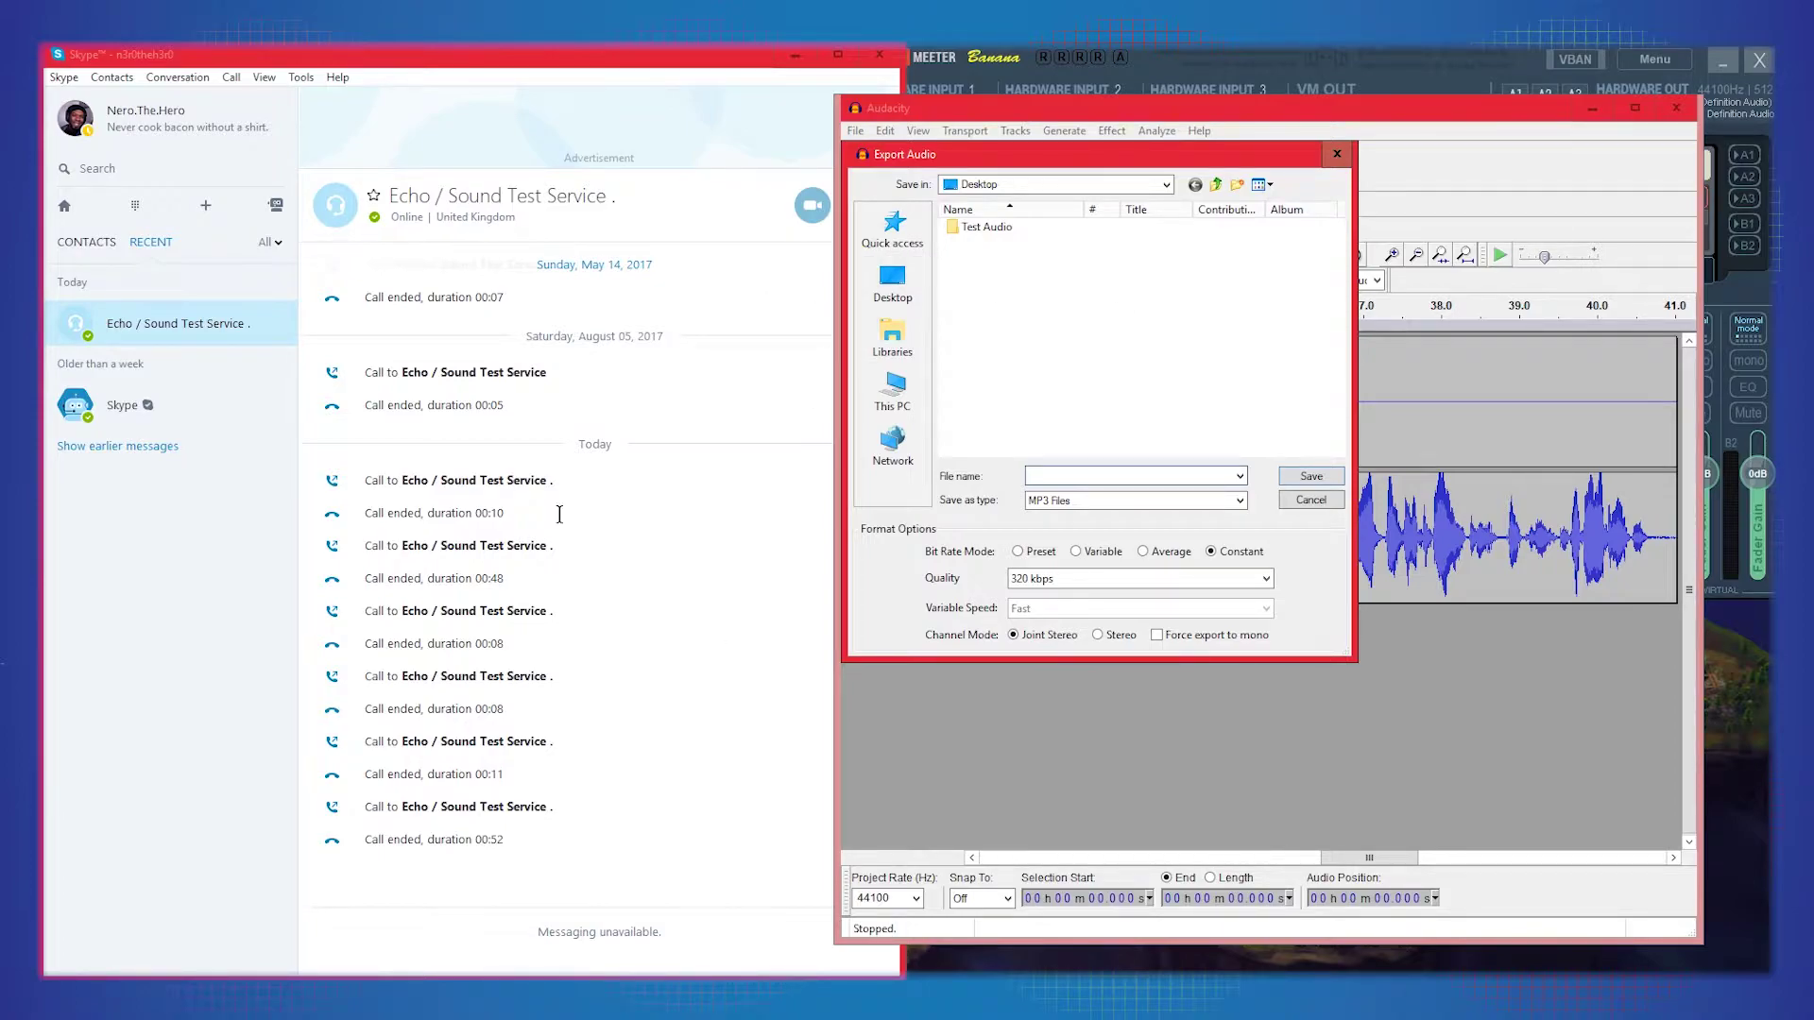
click(1310, 501)
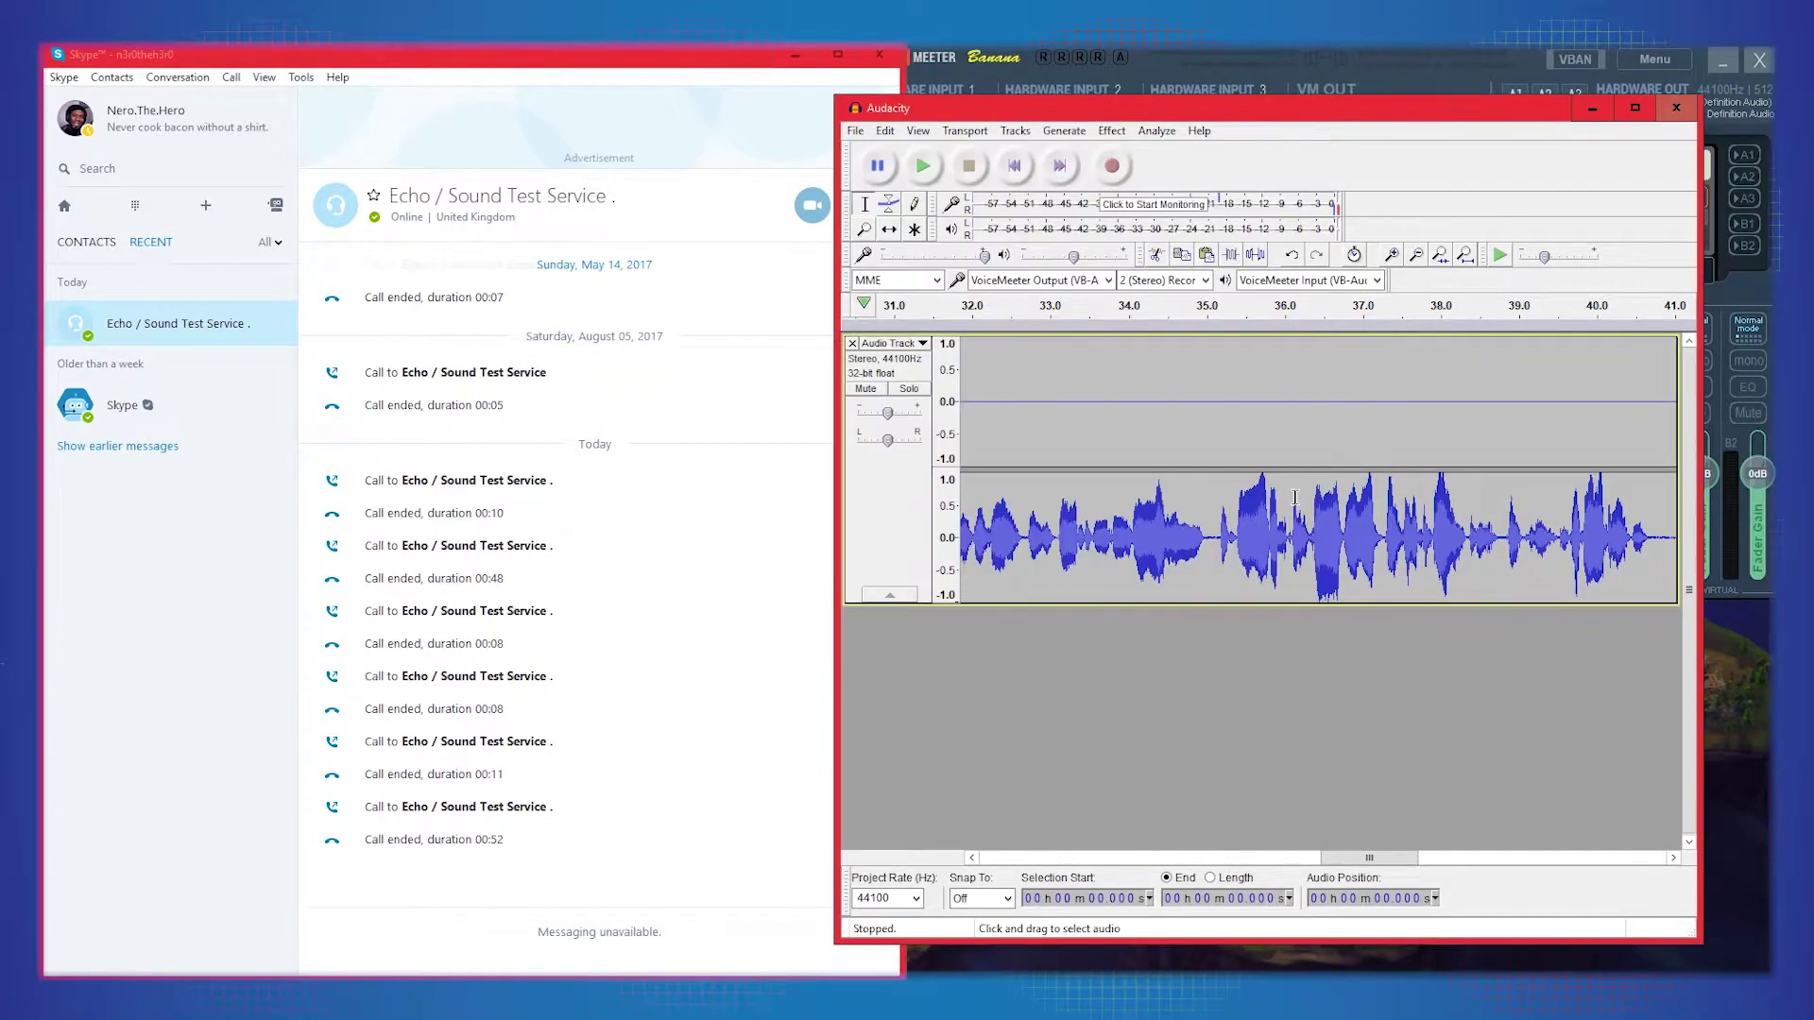
Step: Select the whole call recording track and duplicate it with Ctrl+D
drag(1370, 857, 1028, 857)
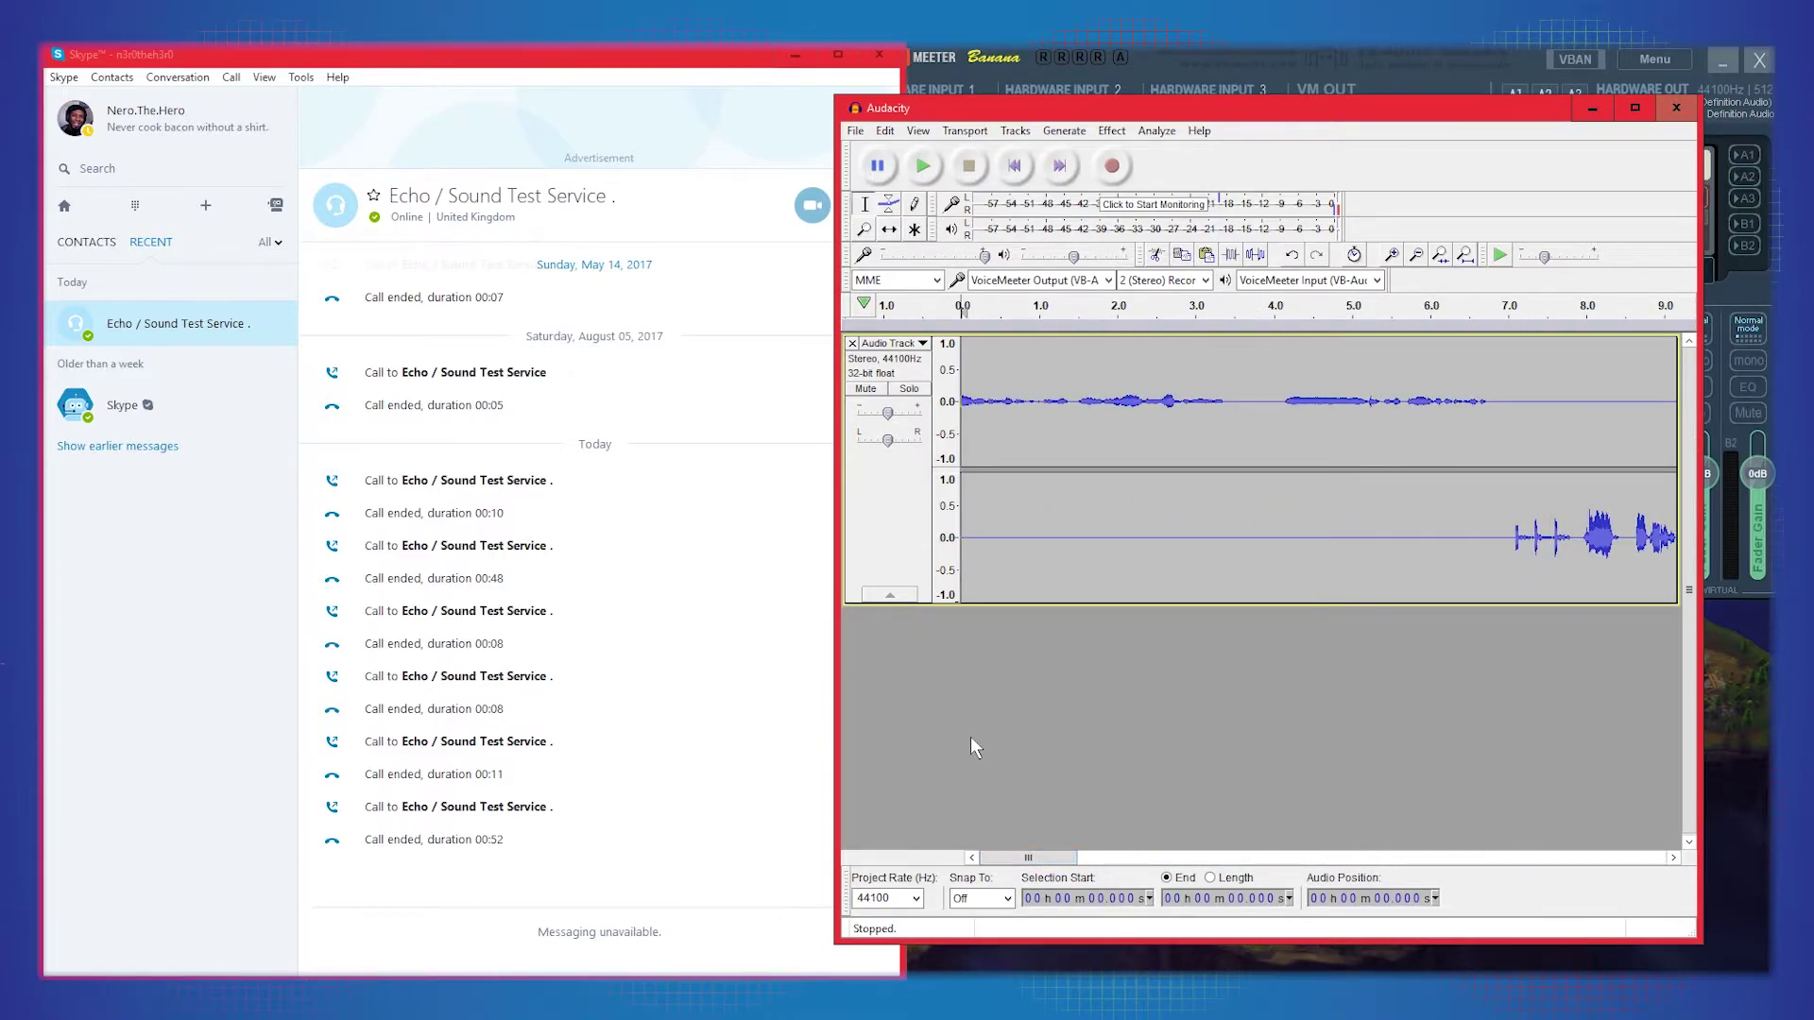
click(887, 497)
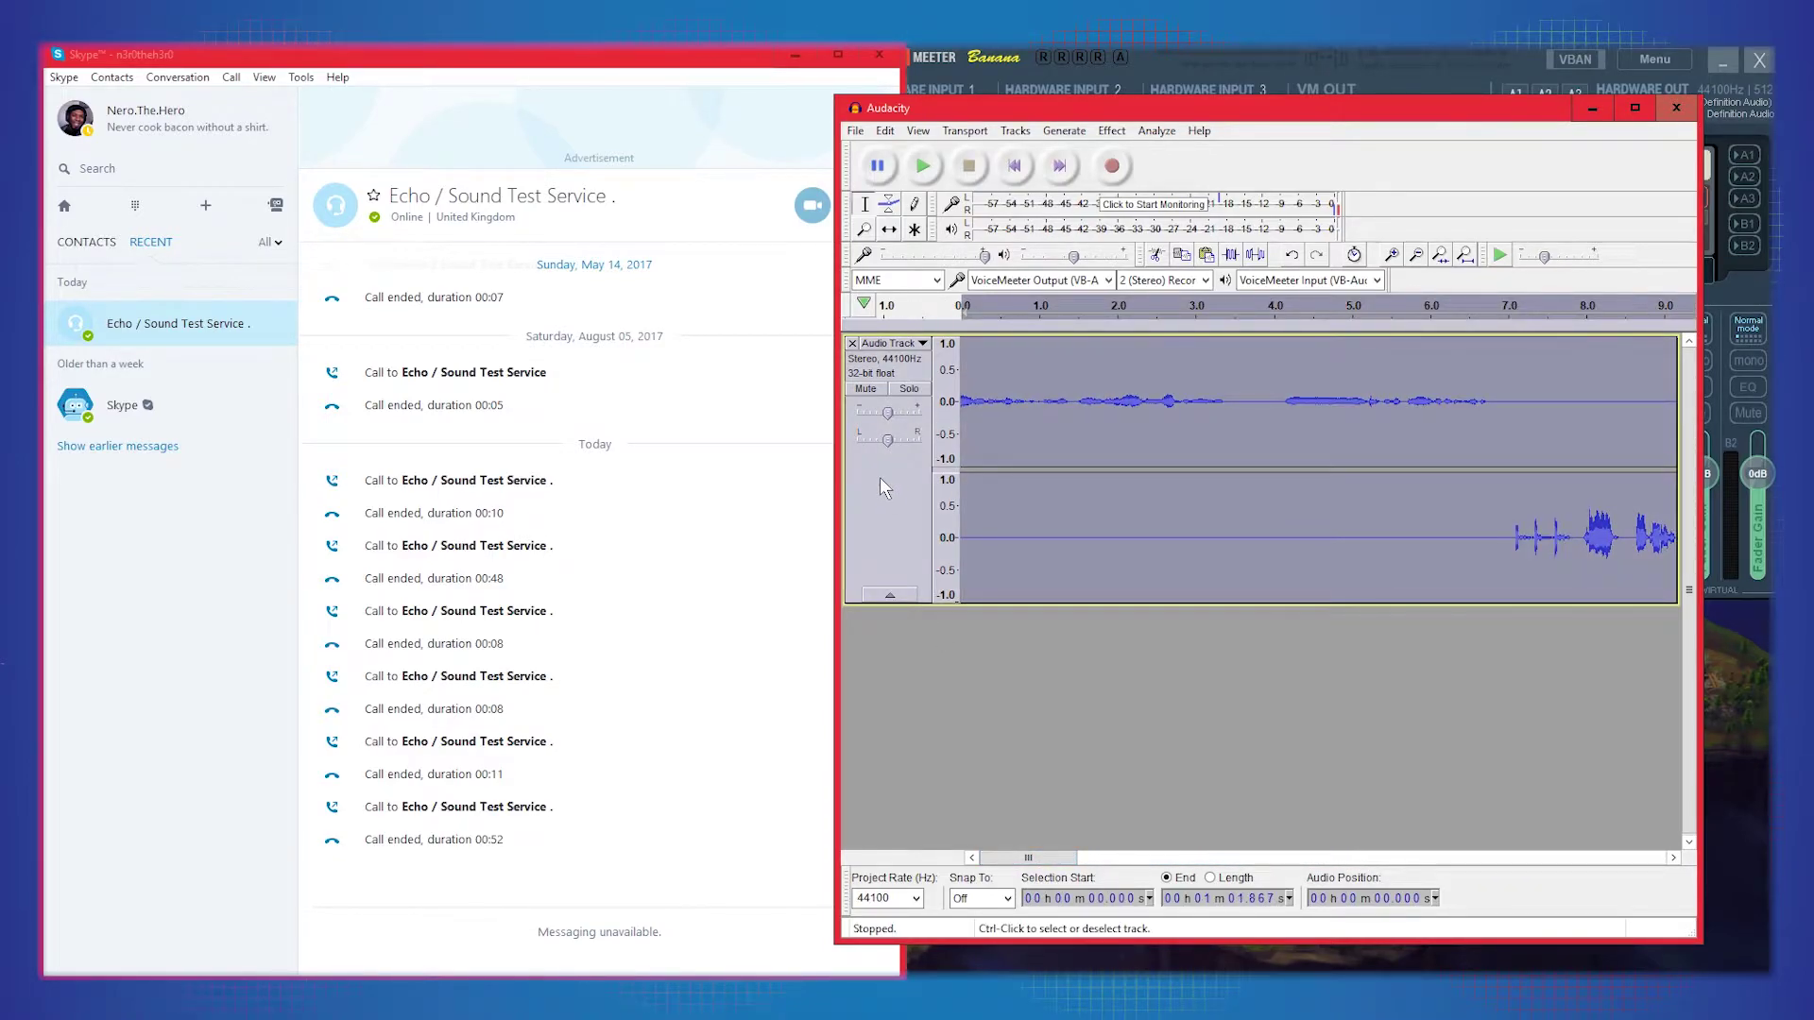
click(883, 130)
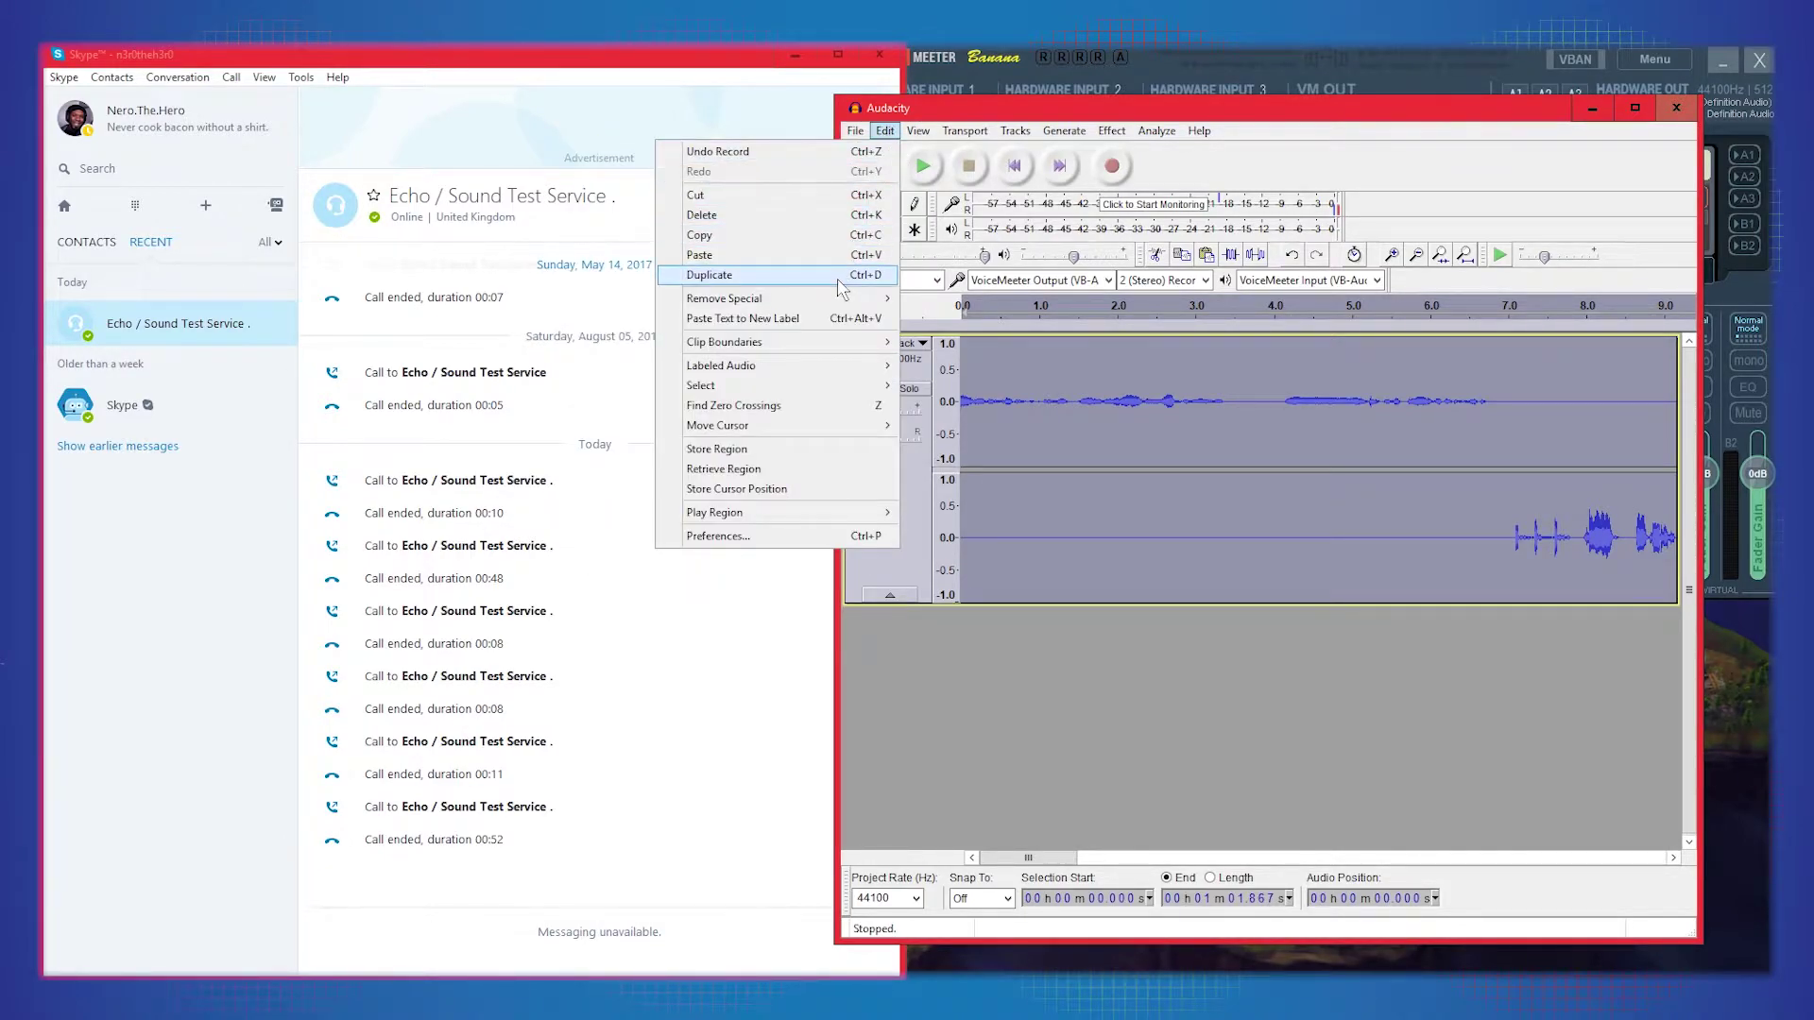
click(904, 529)
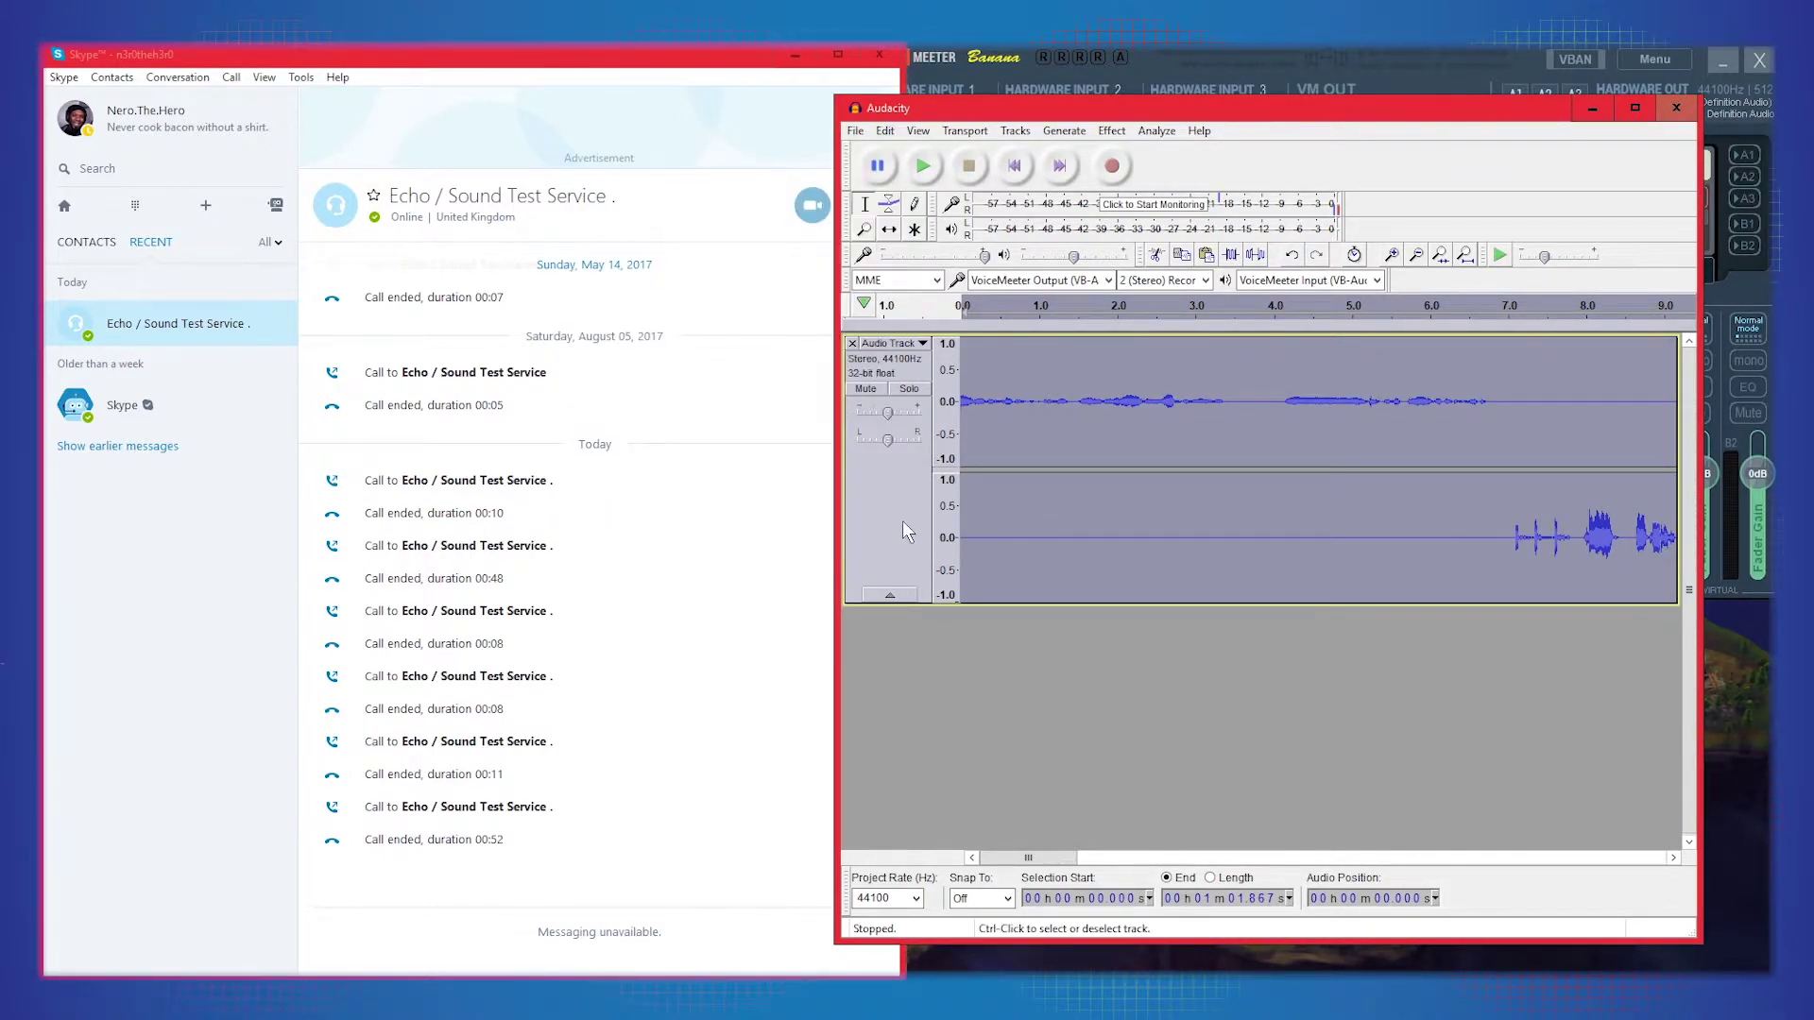
key(ctrl+d)
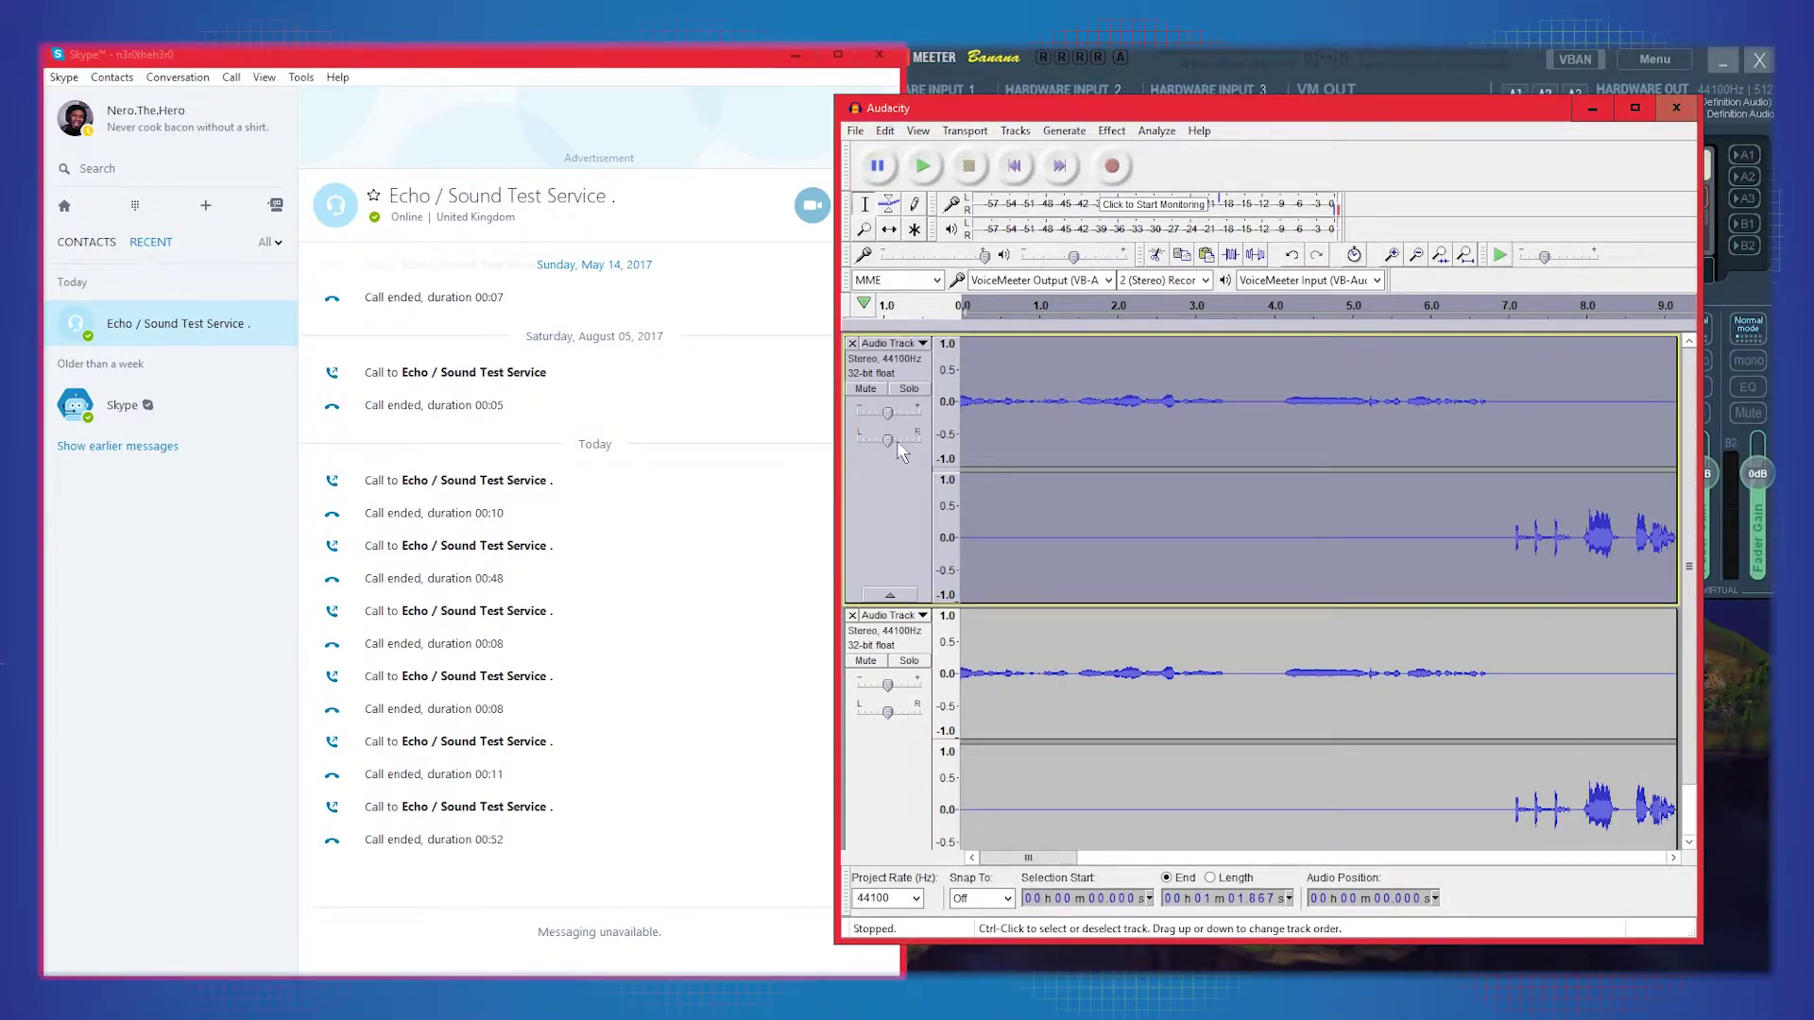
Step: Pan the first Audio Track hard left (L) and its duplicate hard right (R)
drag(889, 442, 839, 446)
click(922, 344)
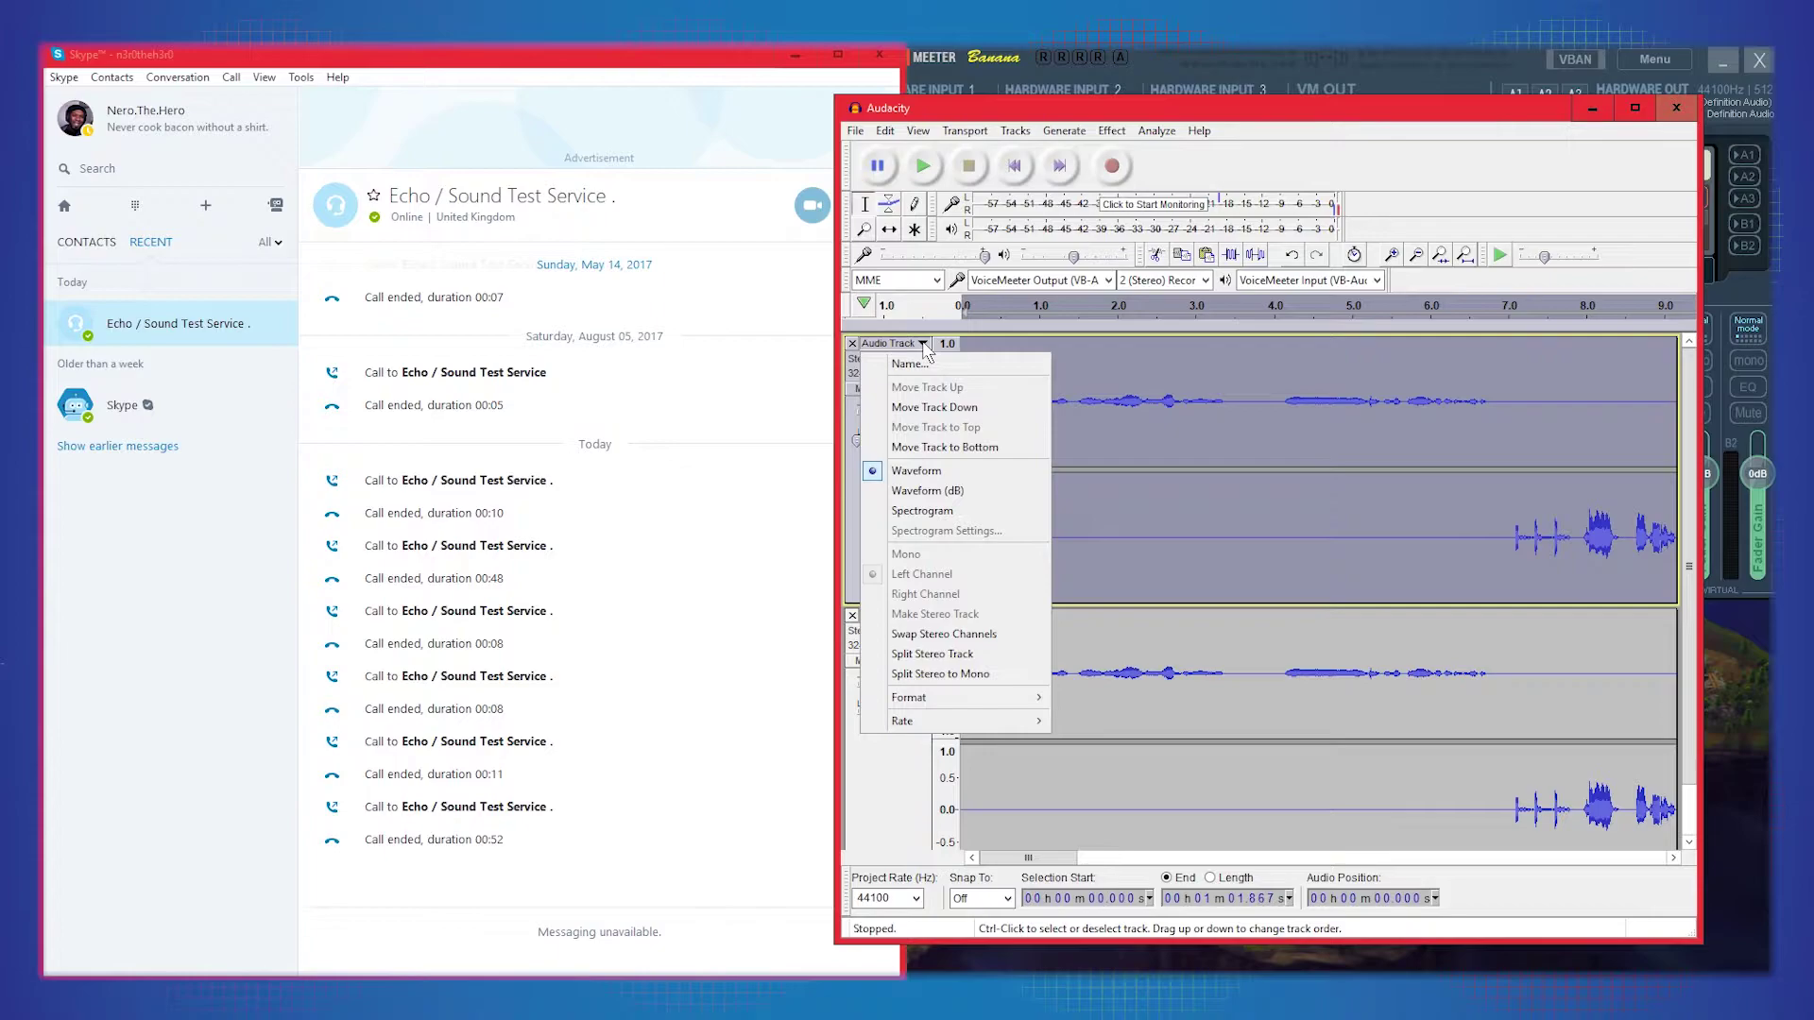
click(854, 501)
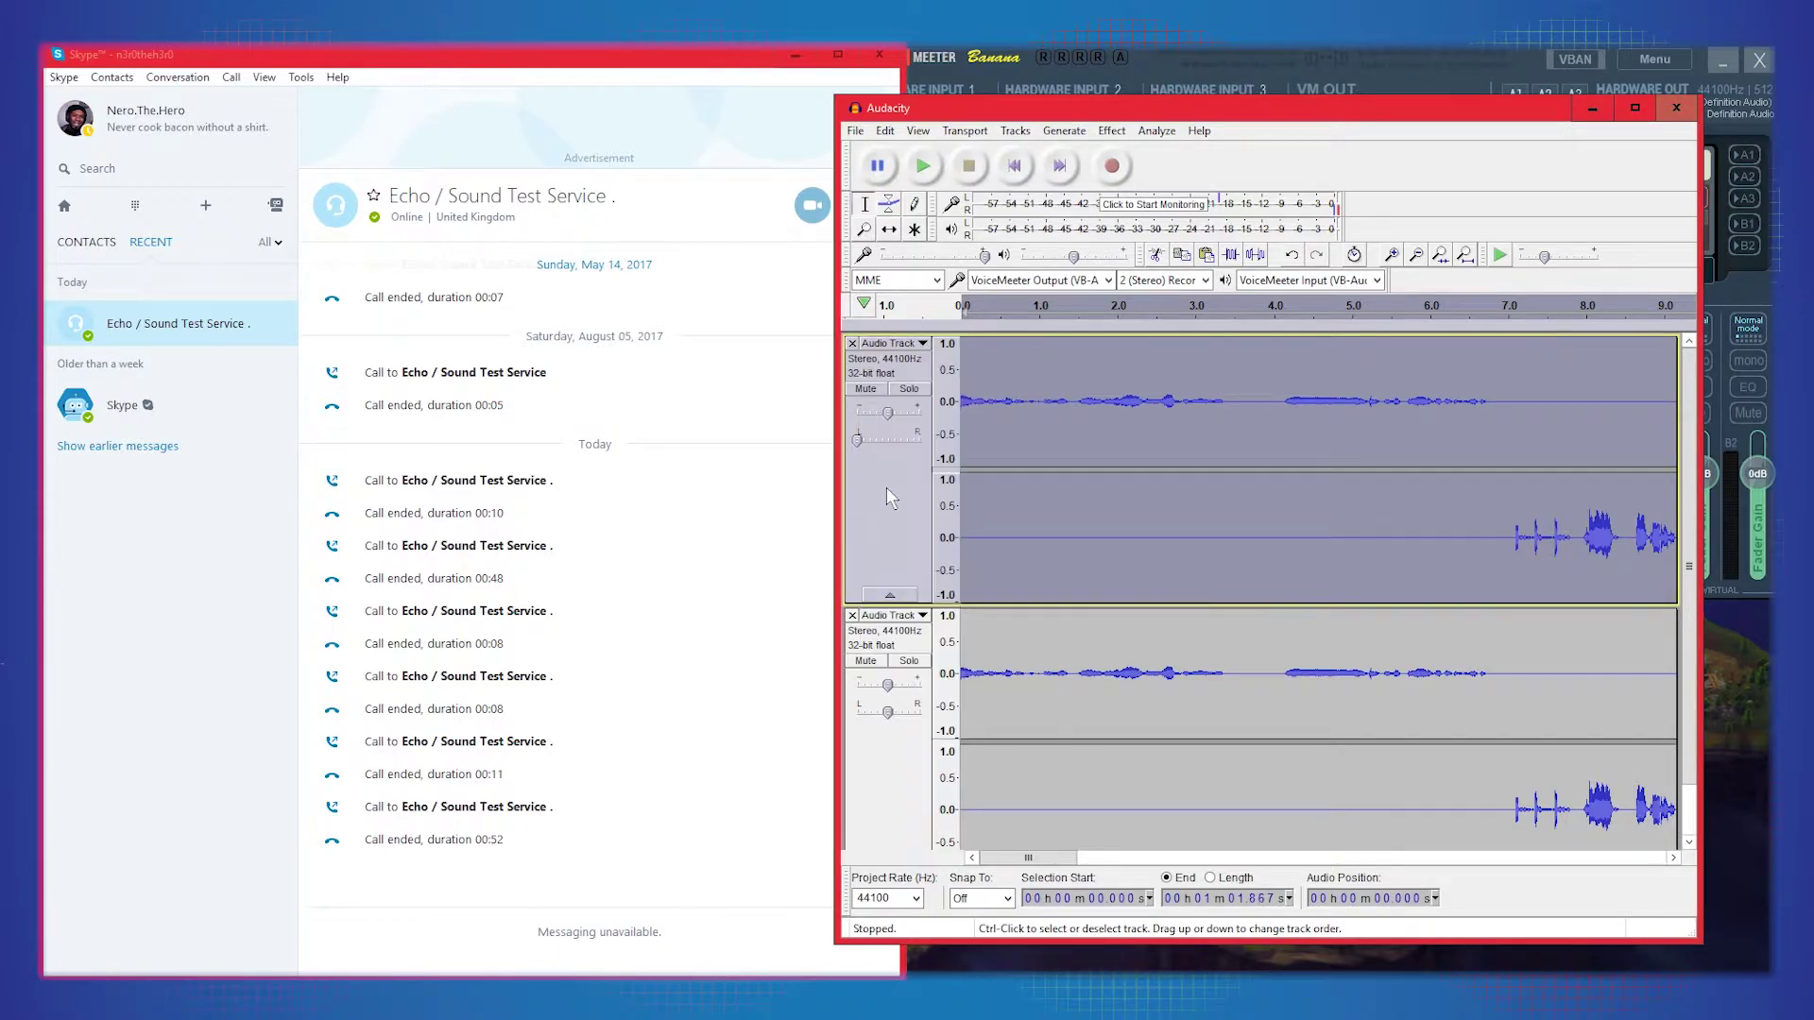
click(923, 617)
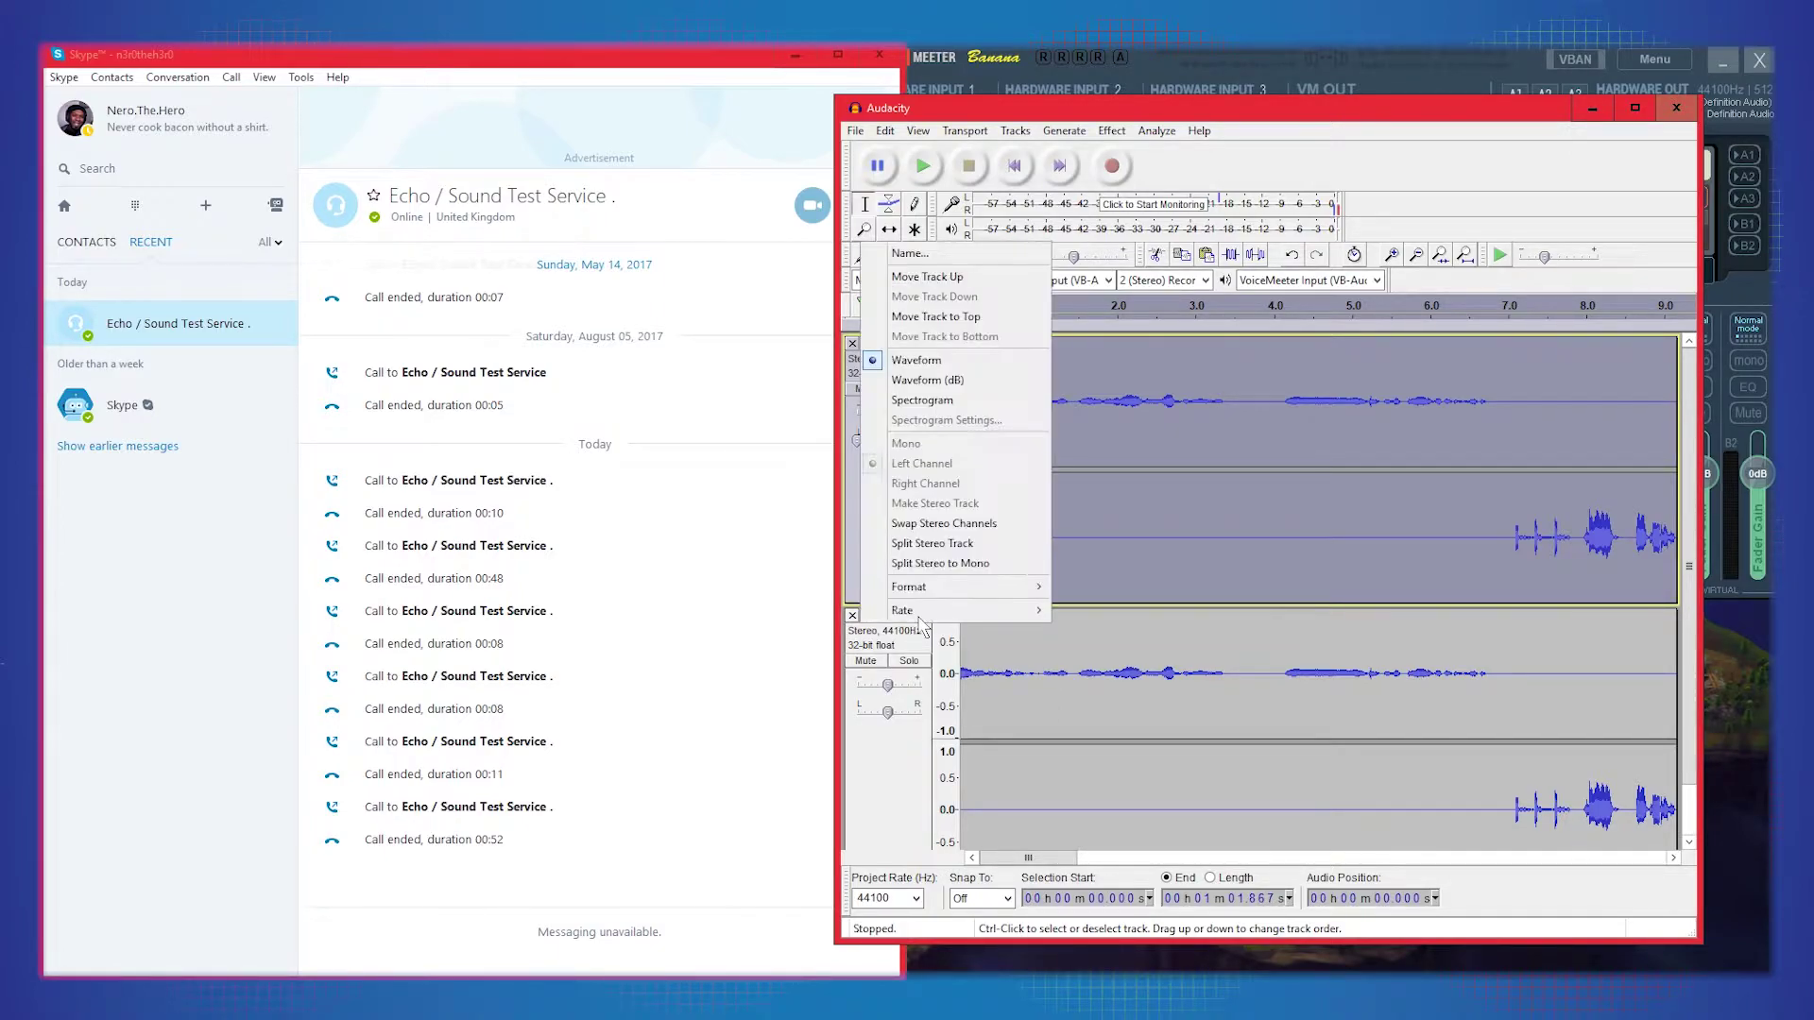
click(880, 760)
drag(889, 712, 919, 711)
click(887, 479)
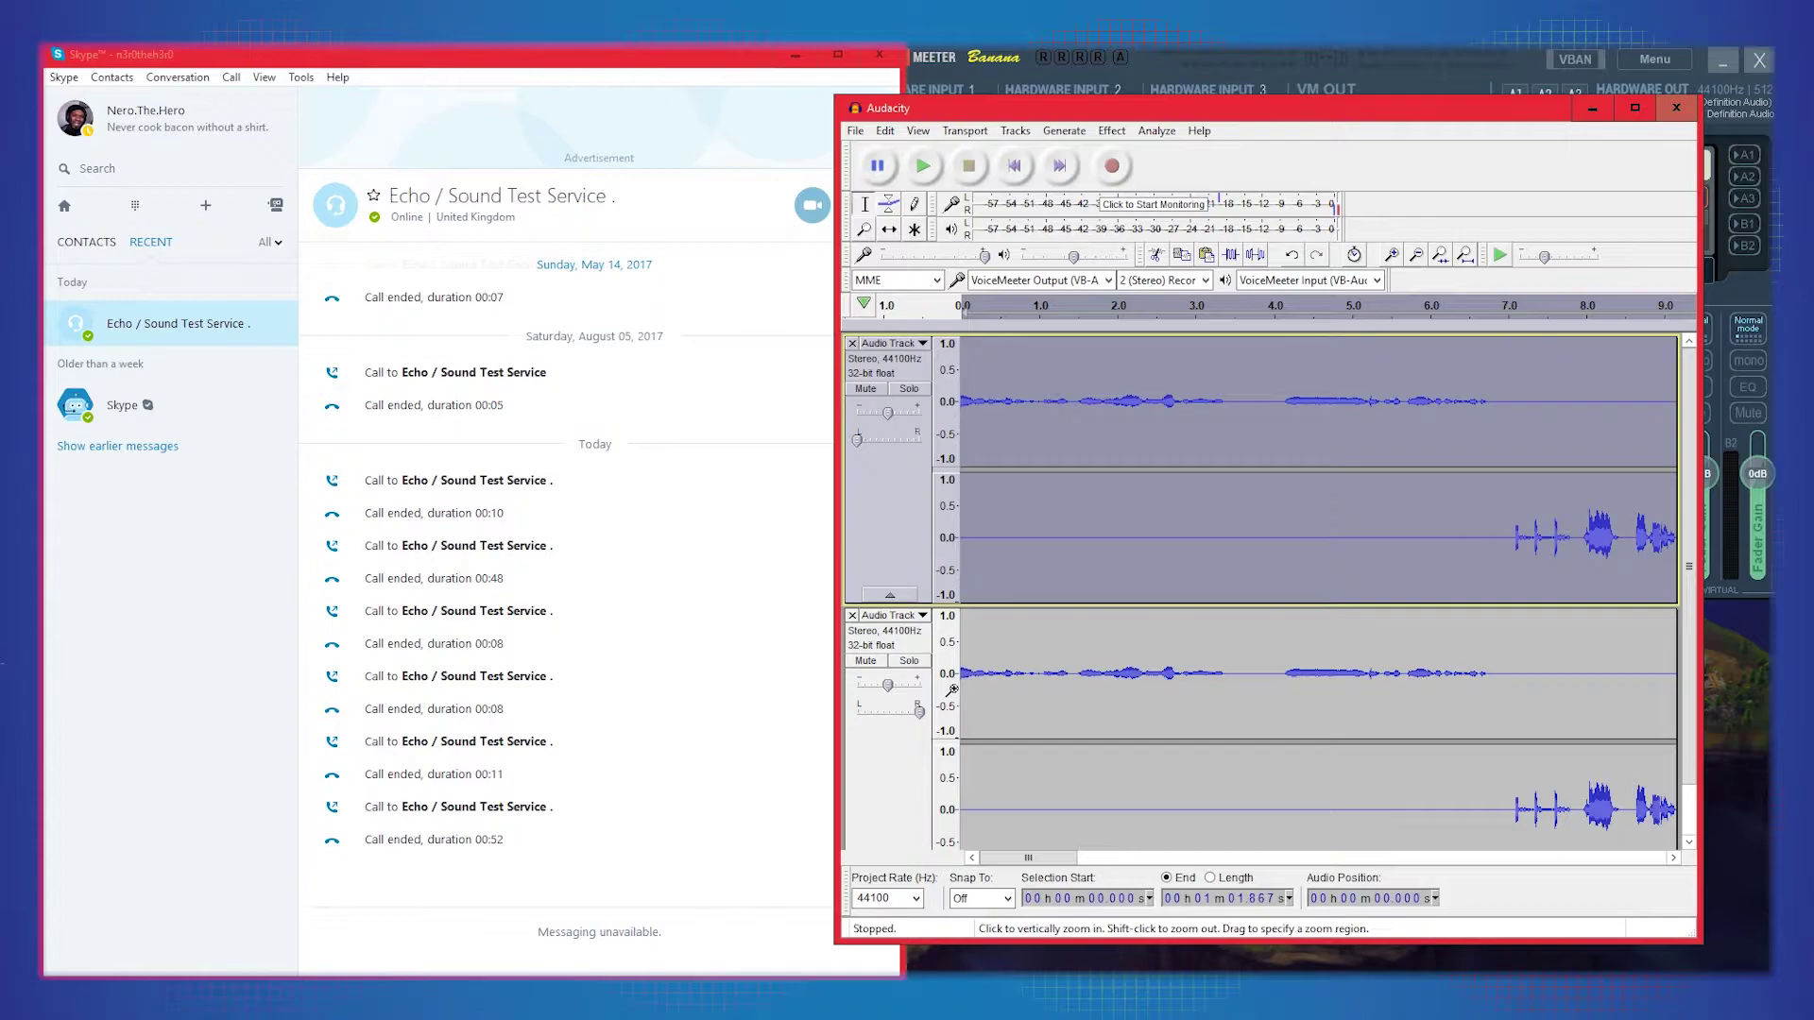
click(903, 802)
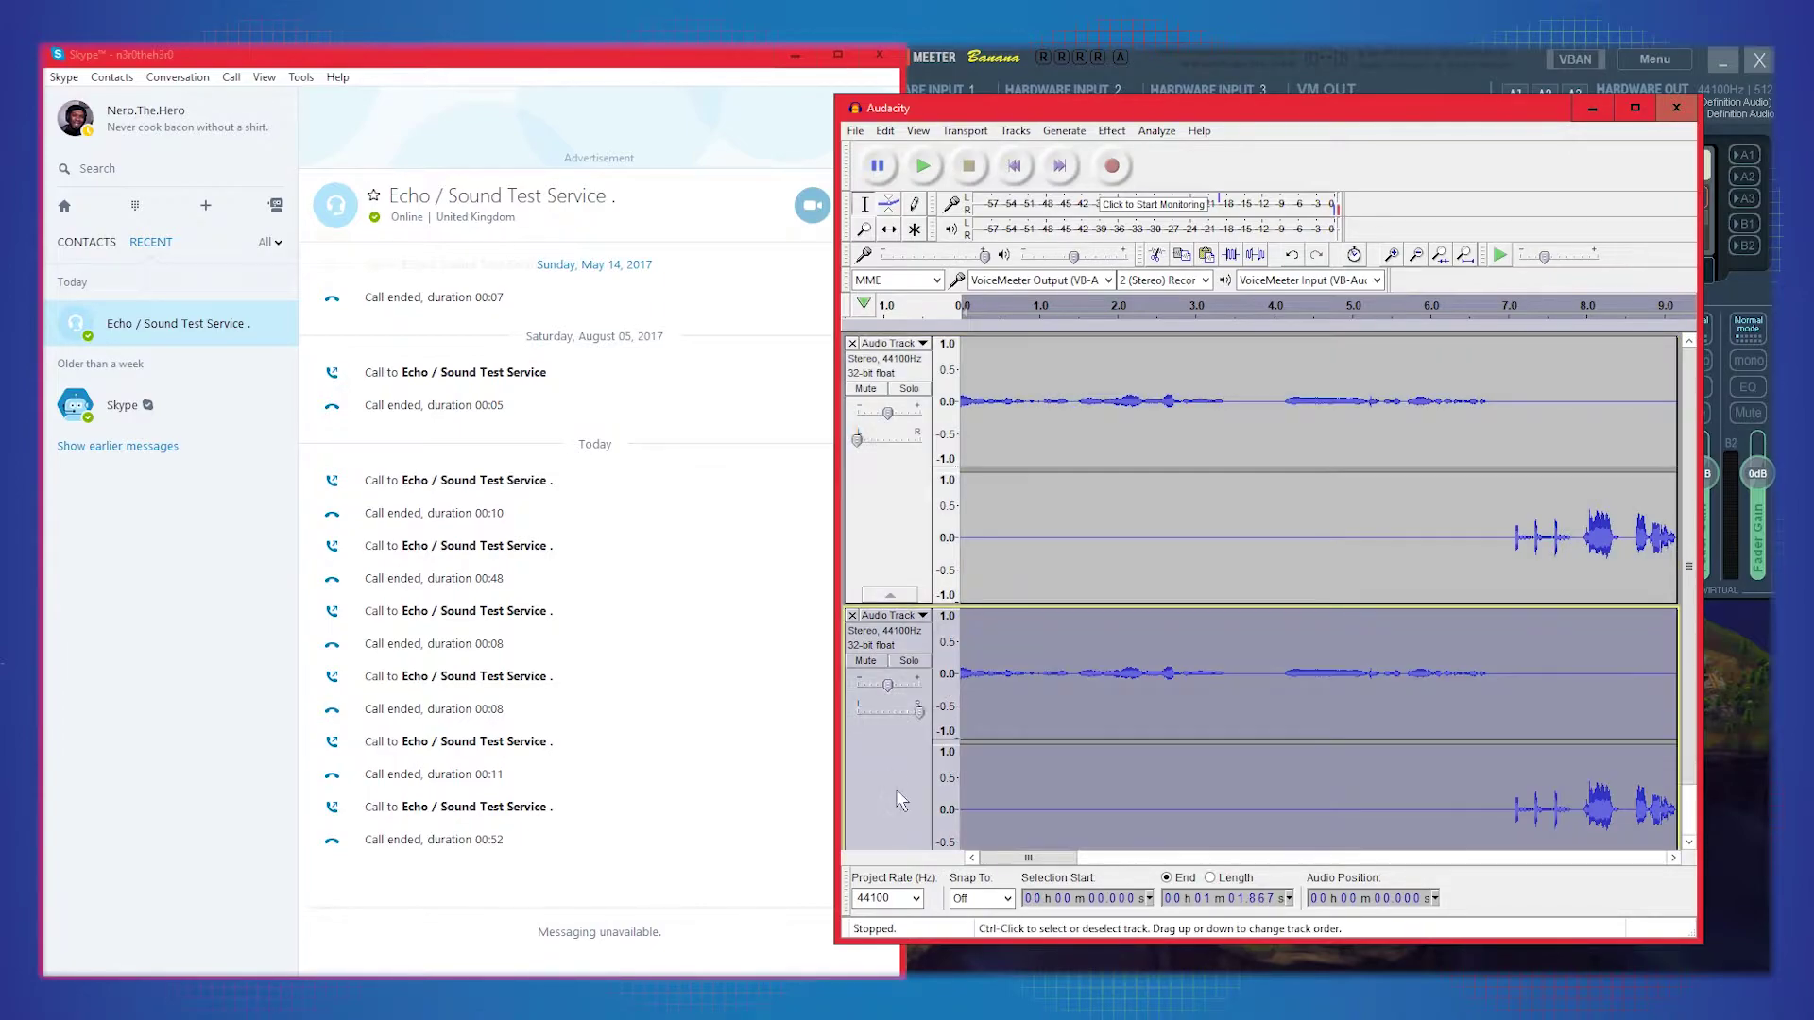
click(855, 130)
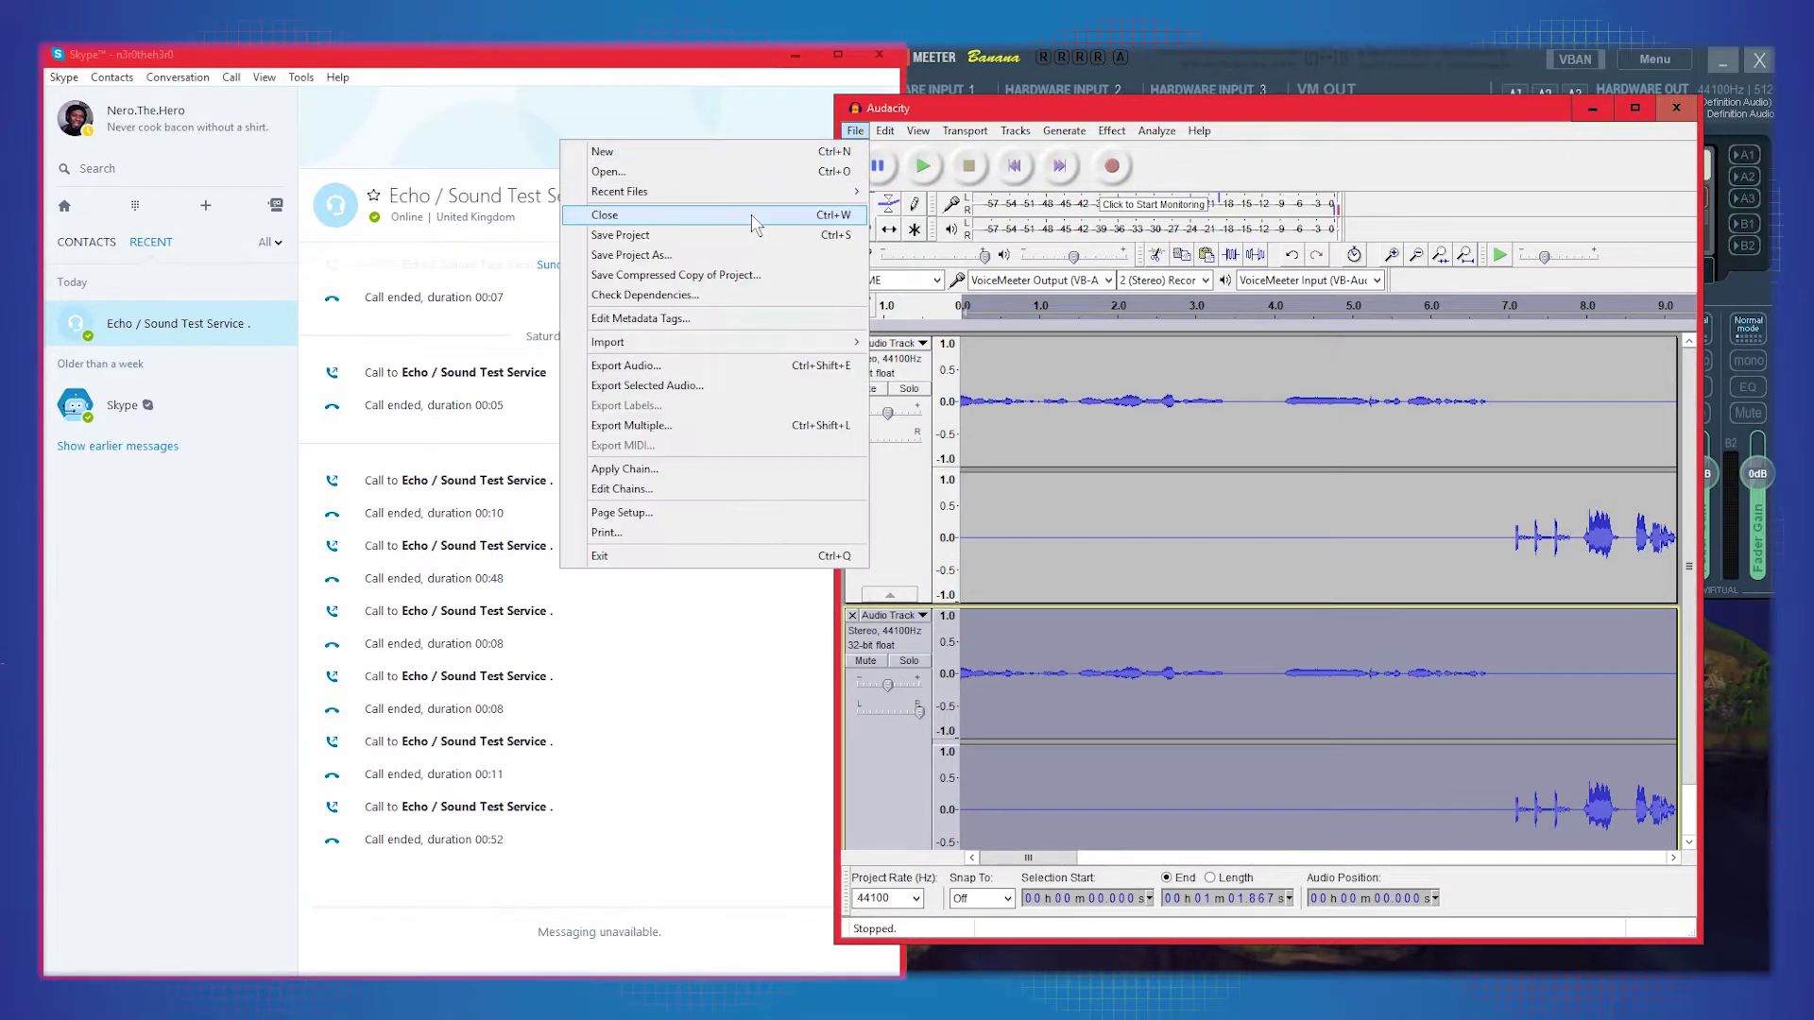
Step: Export Multiple with the desktop Test Audio folder chosen as the destination
mouse_move(805, 347)
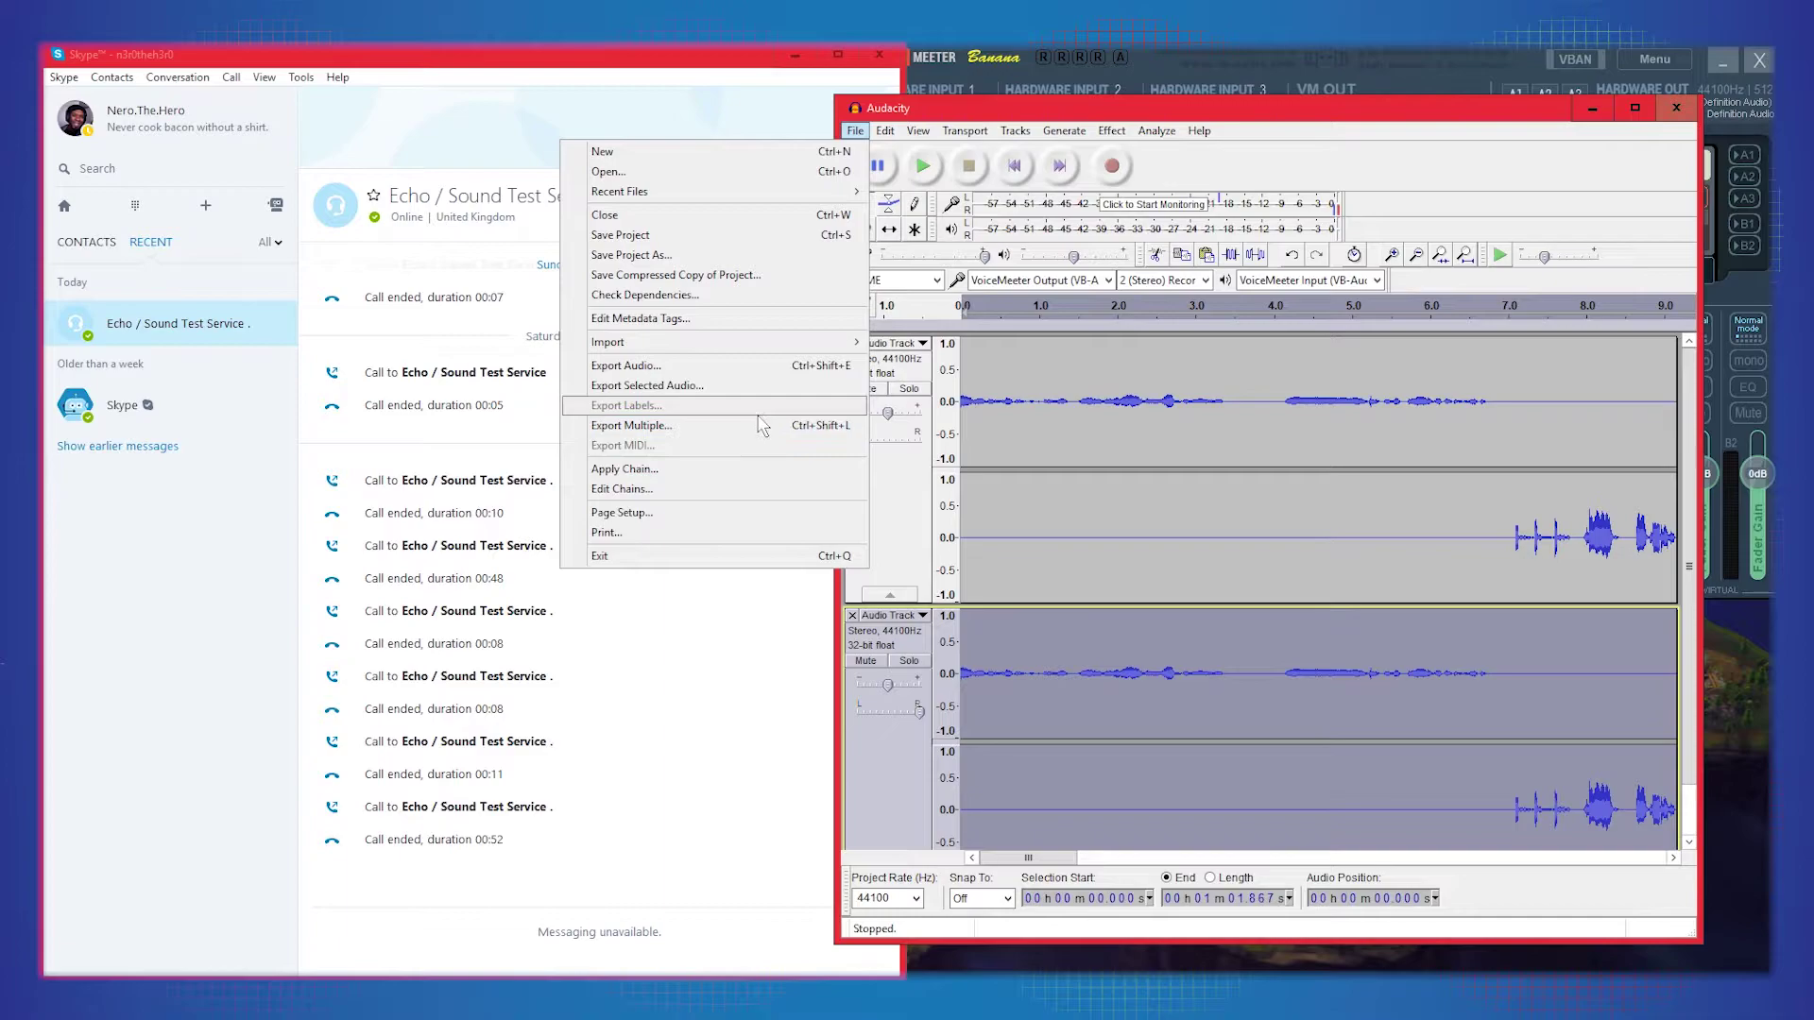
click(615, 427)
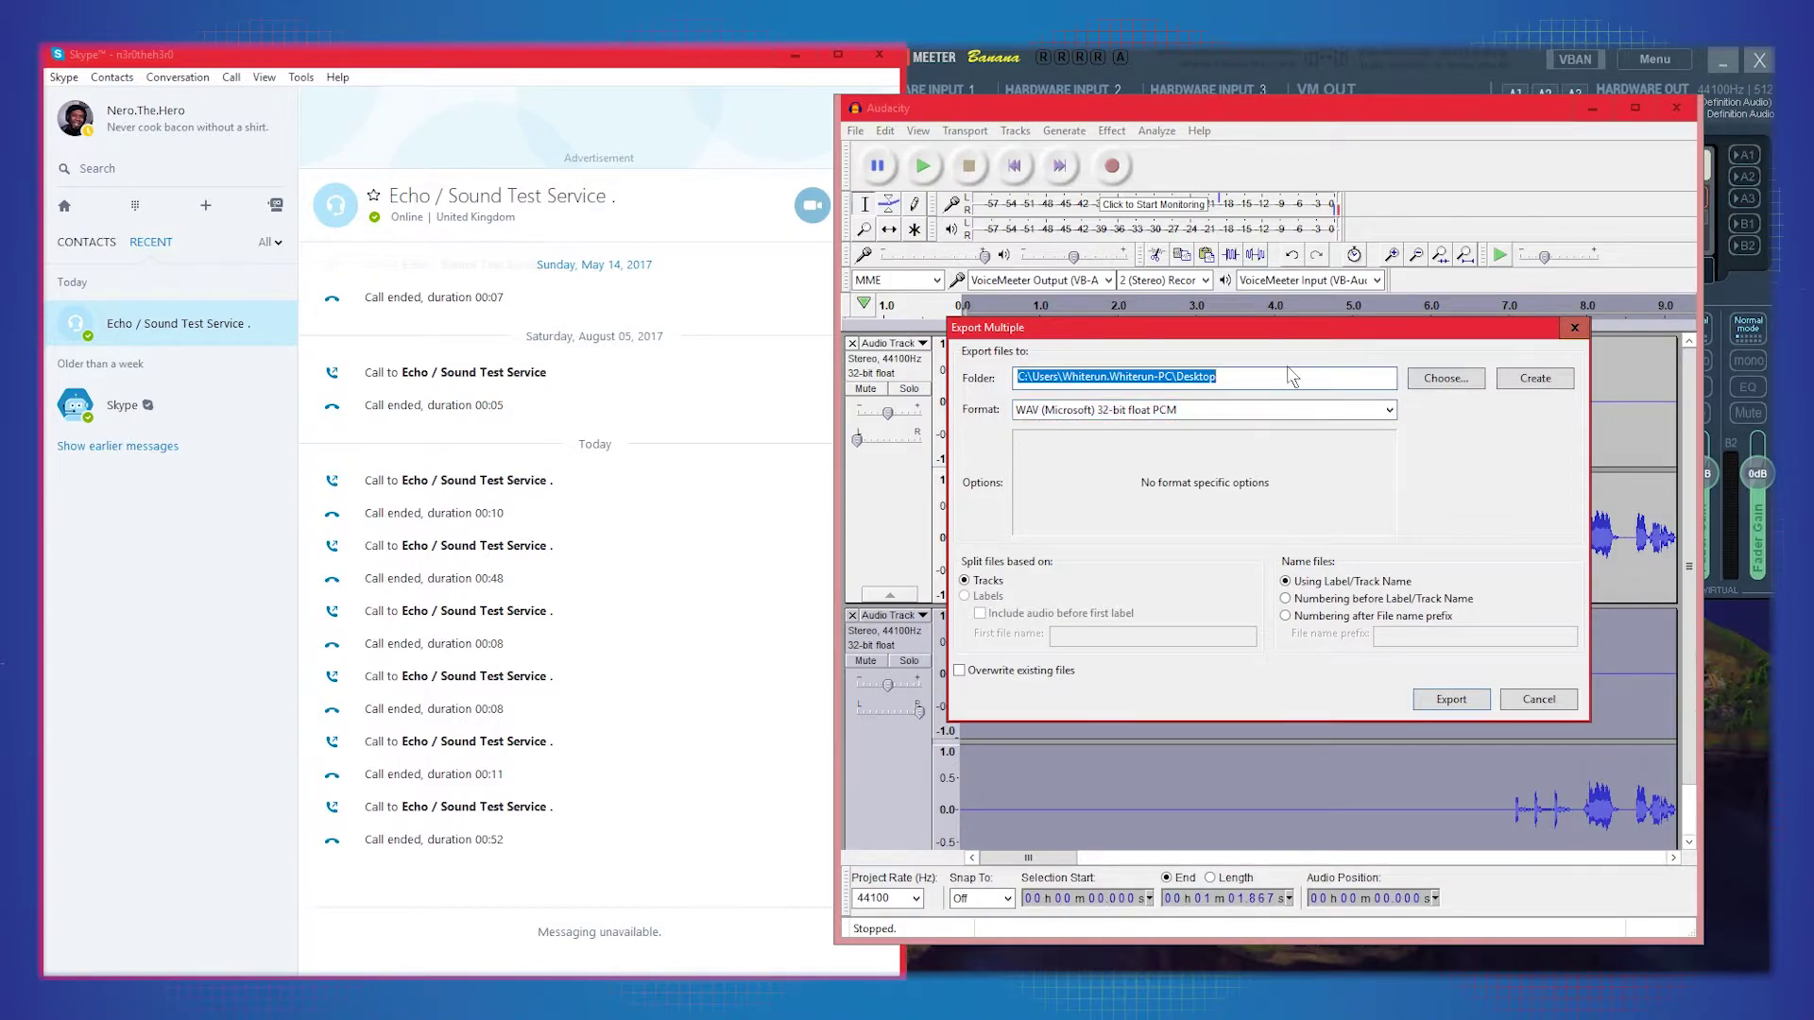
click(1446, 378)
double_click(1125, 492)
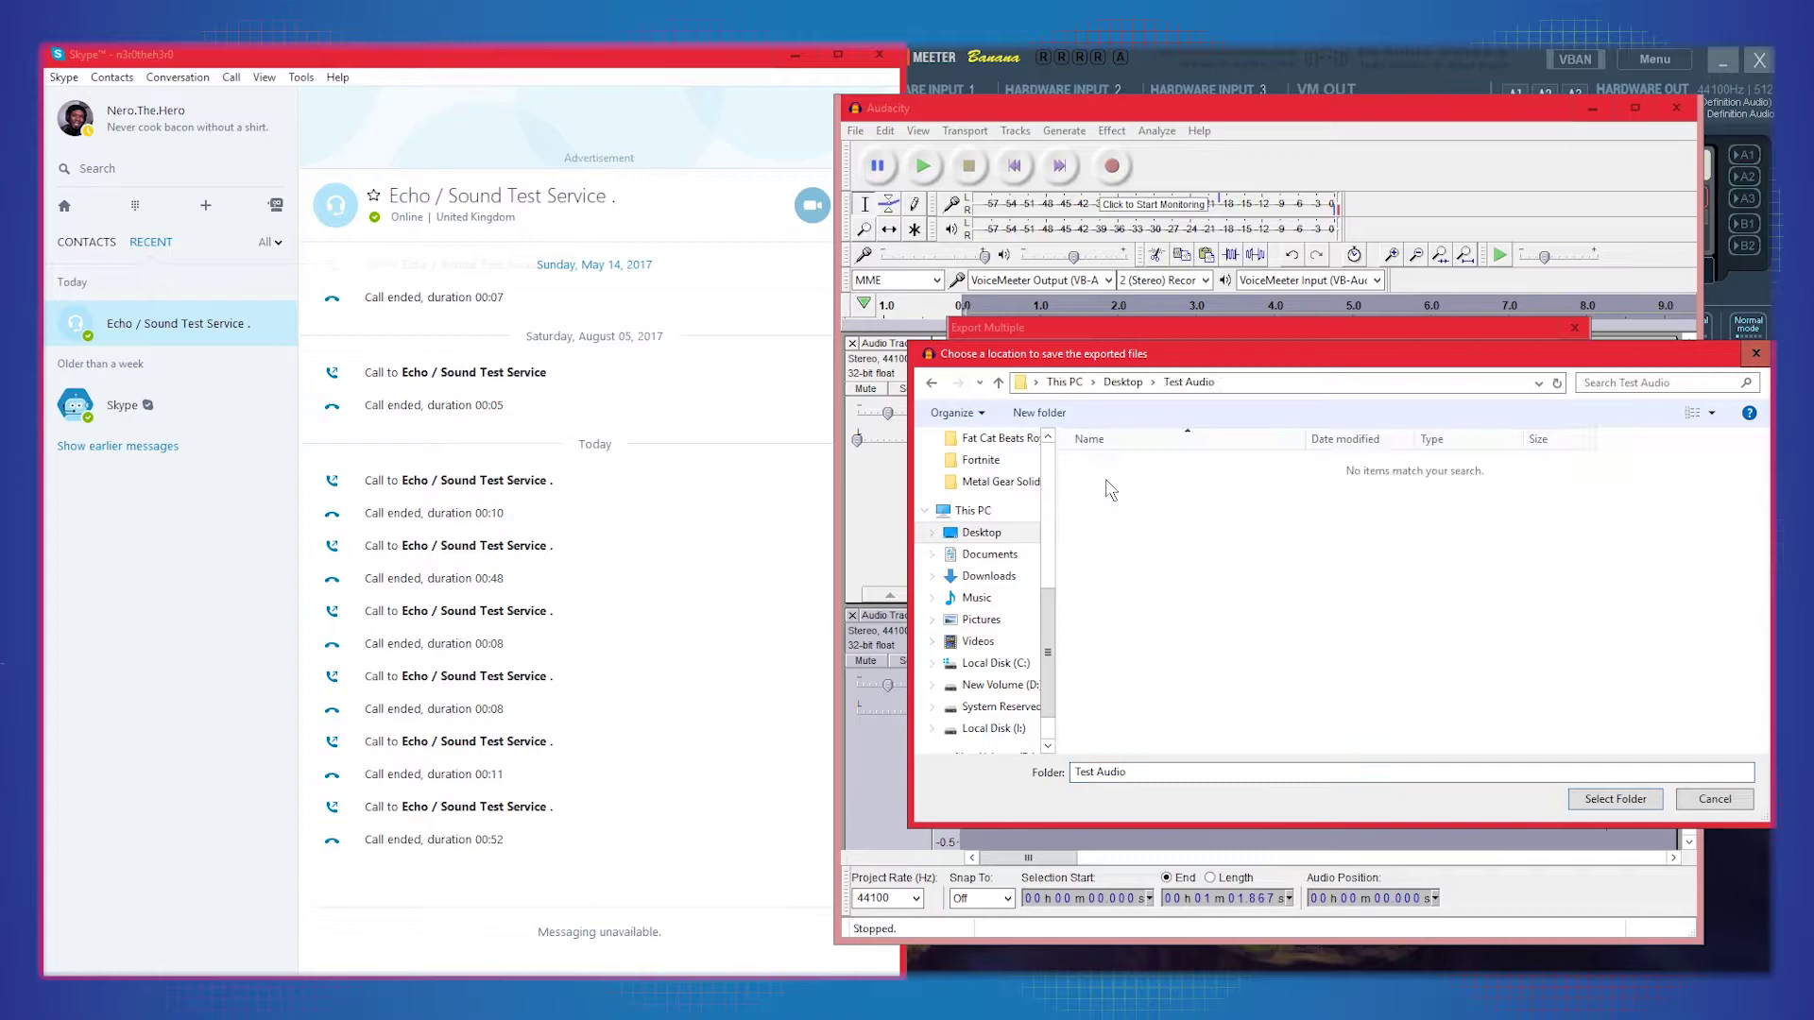
click(1597, 801)
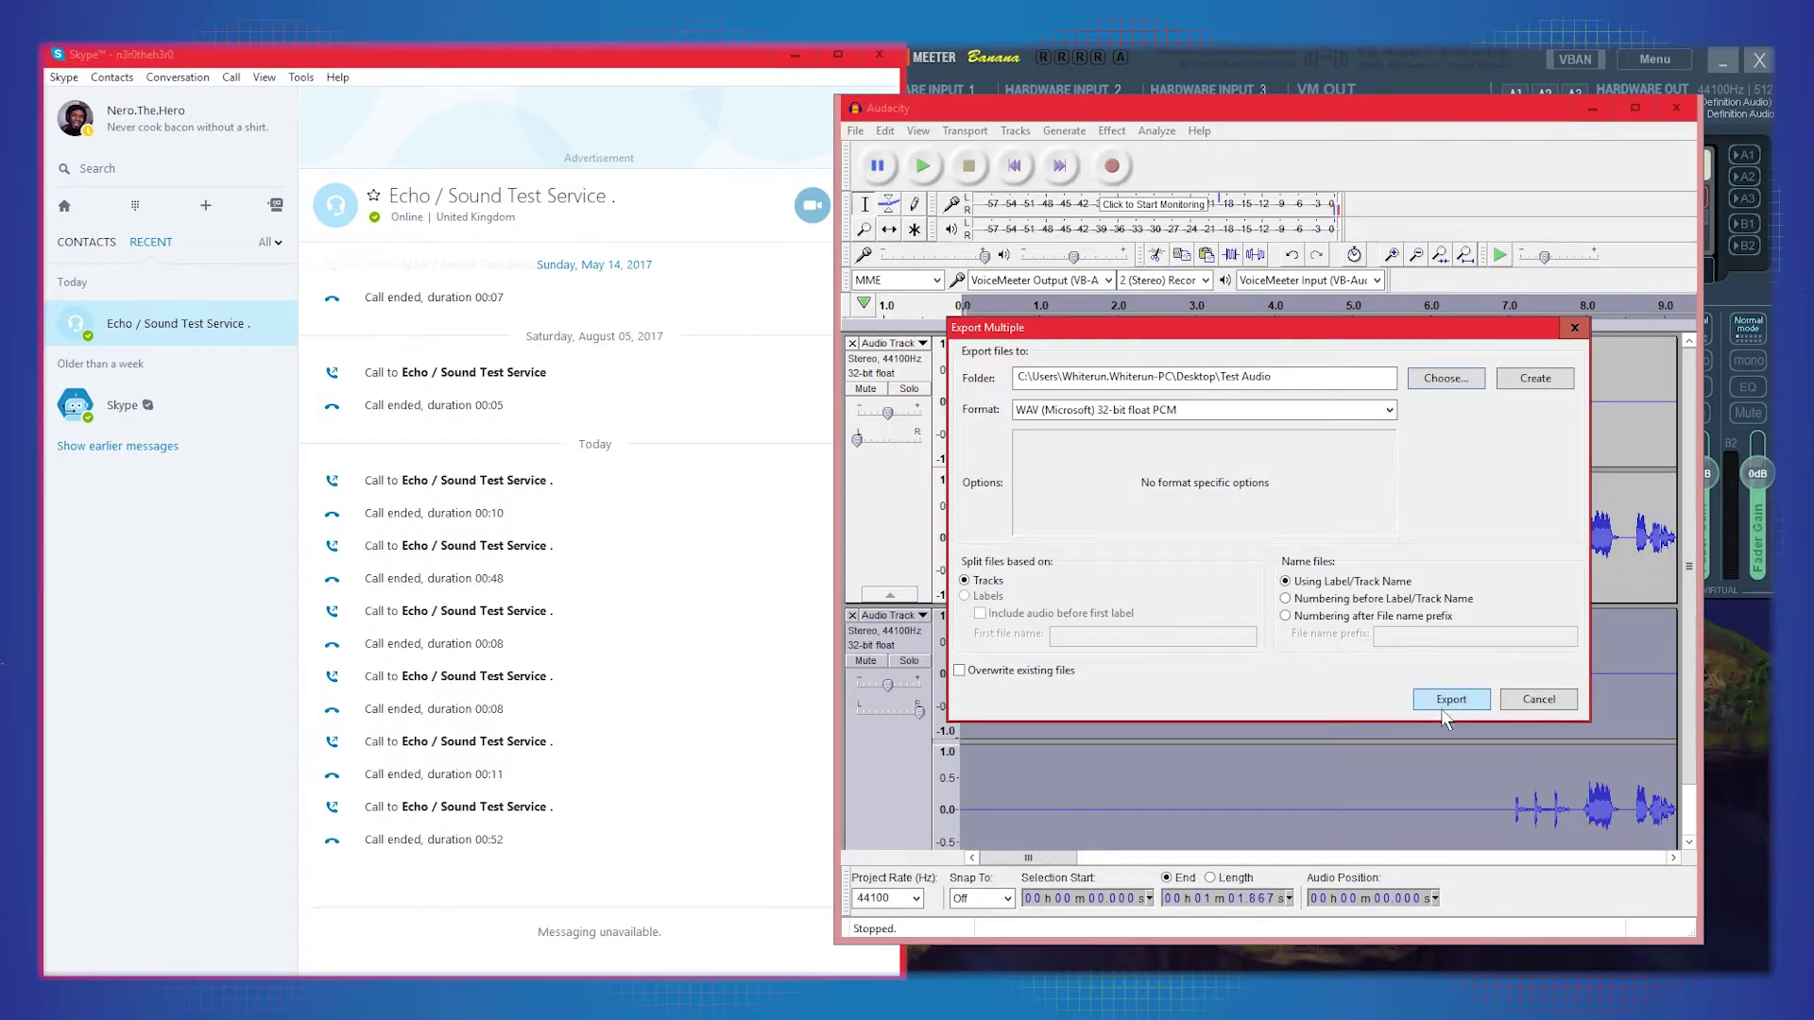
click(1449, 699)
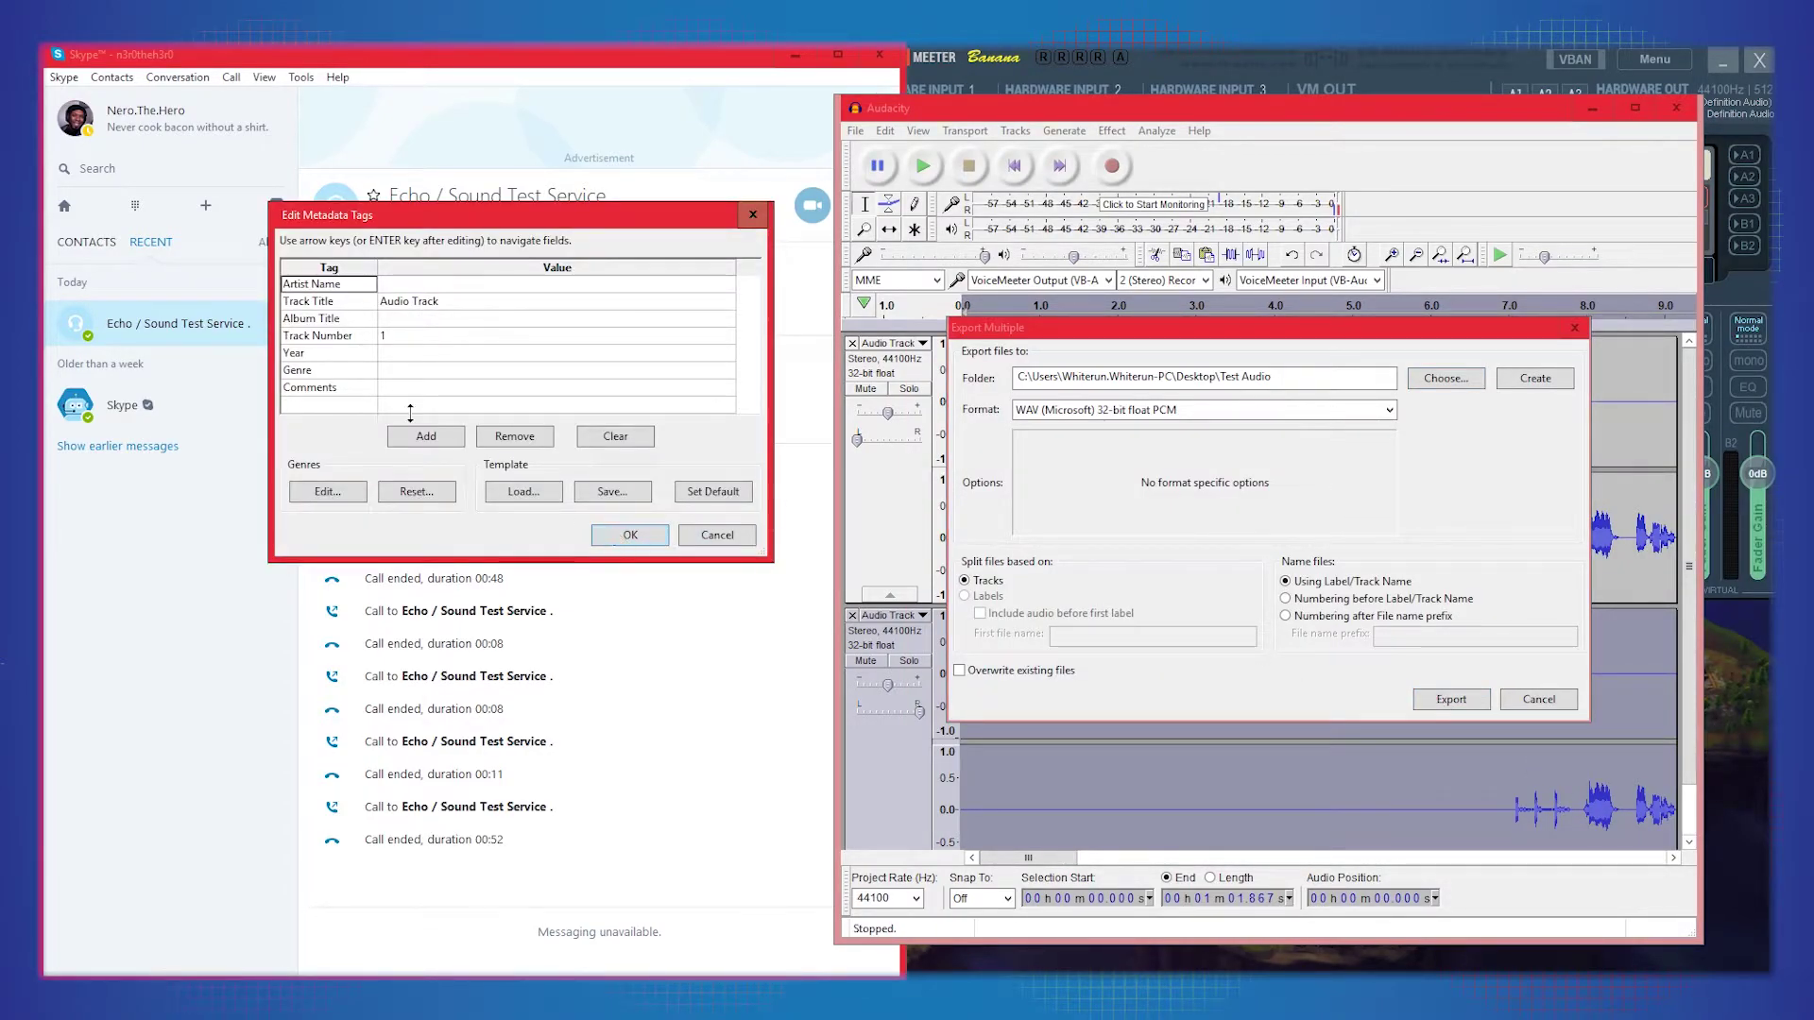
Step: Set Track Number to 2 in the metadata and finish exporting both WAV files
click(406, 337)
text(2)
click(632, 531)
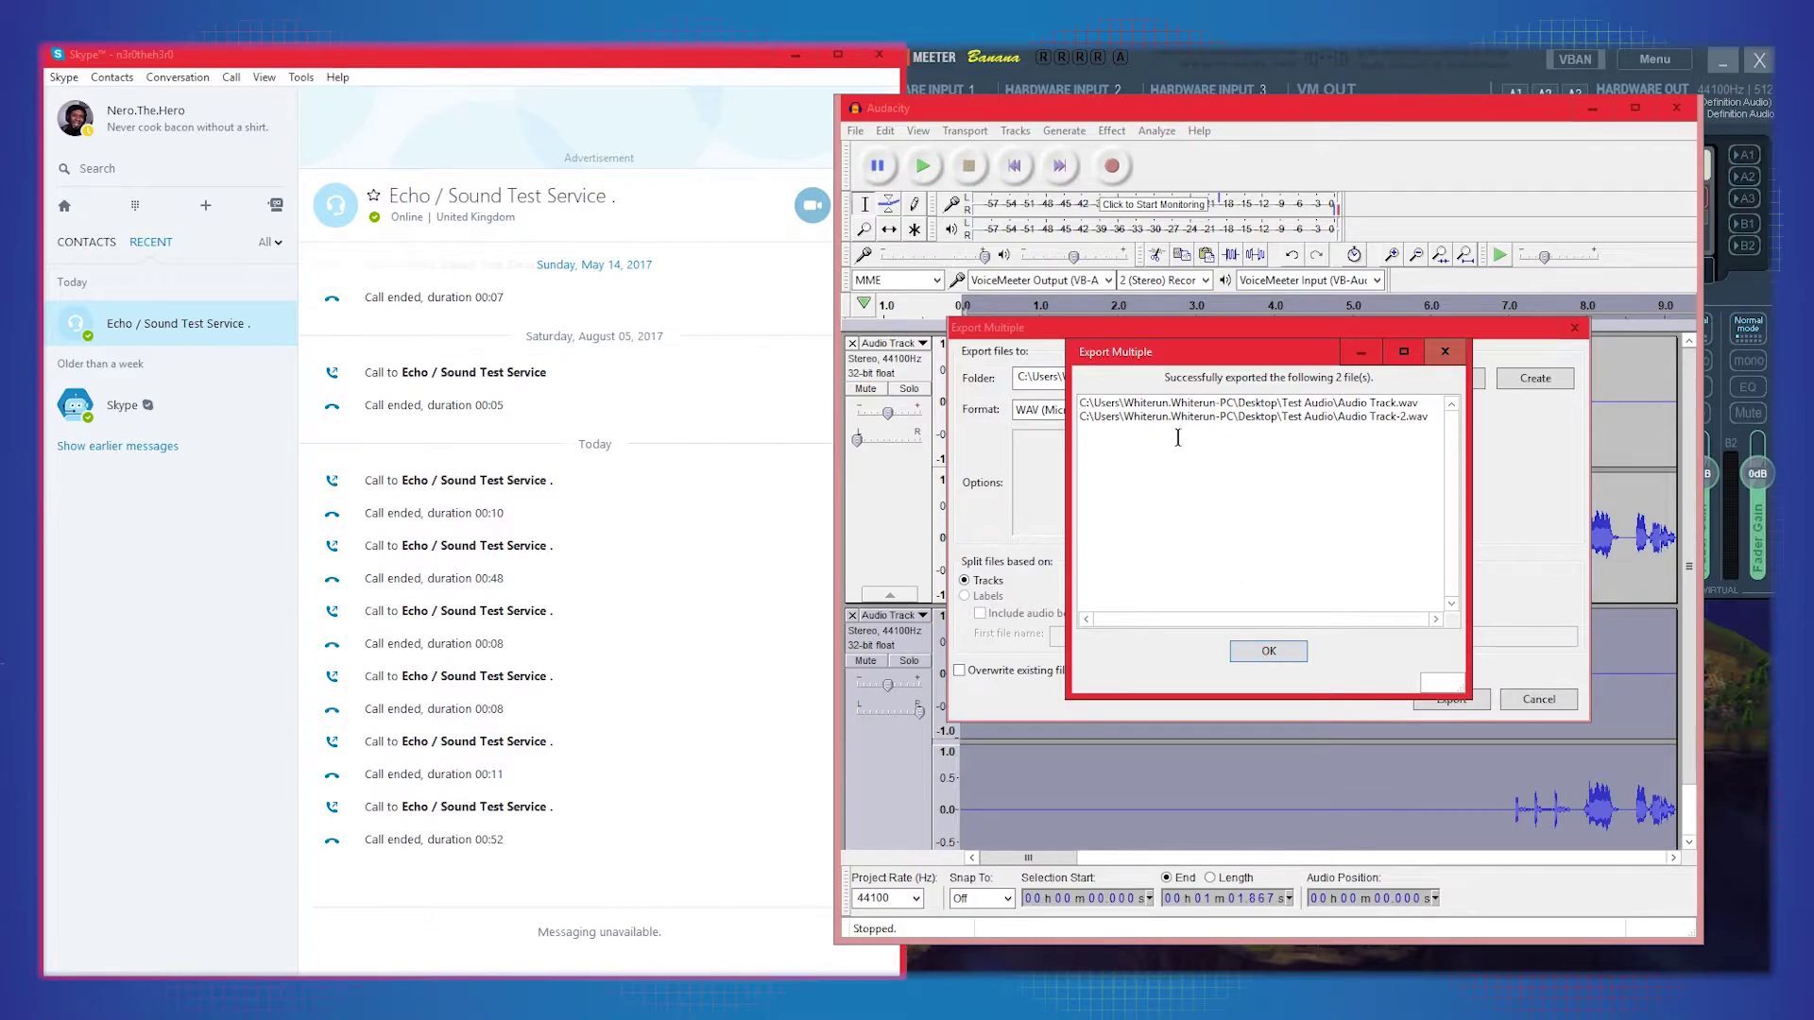
click(1266, 652)
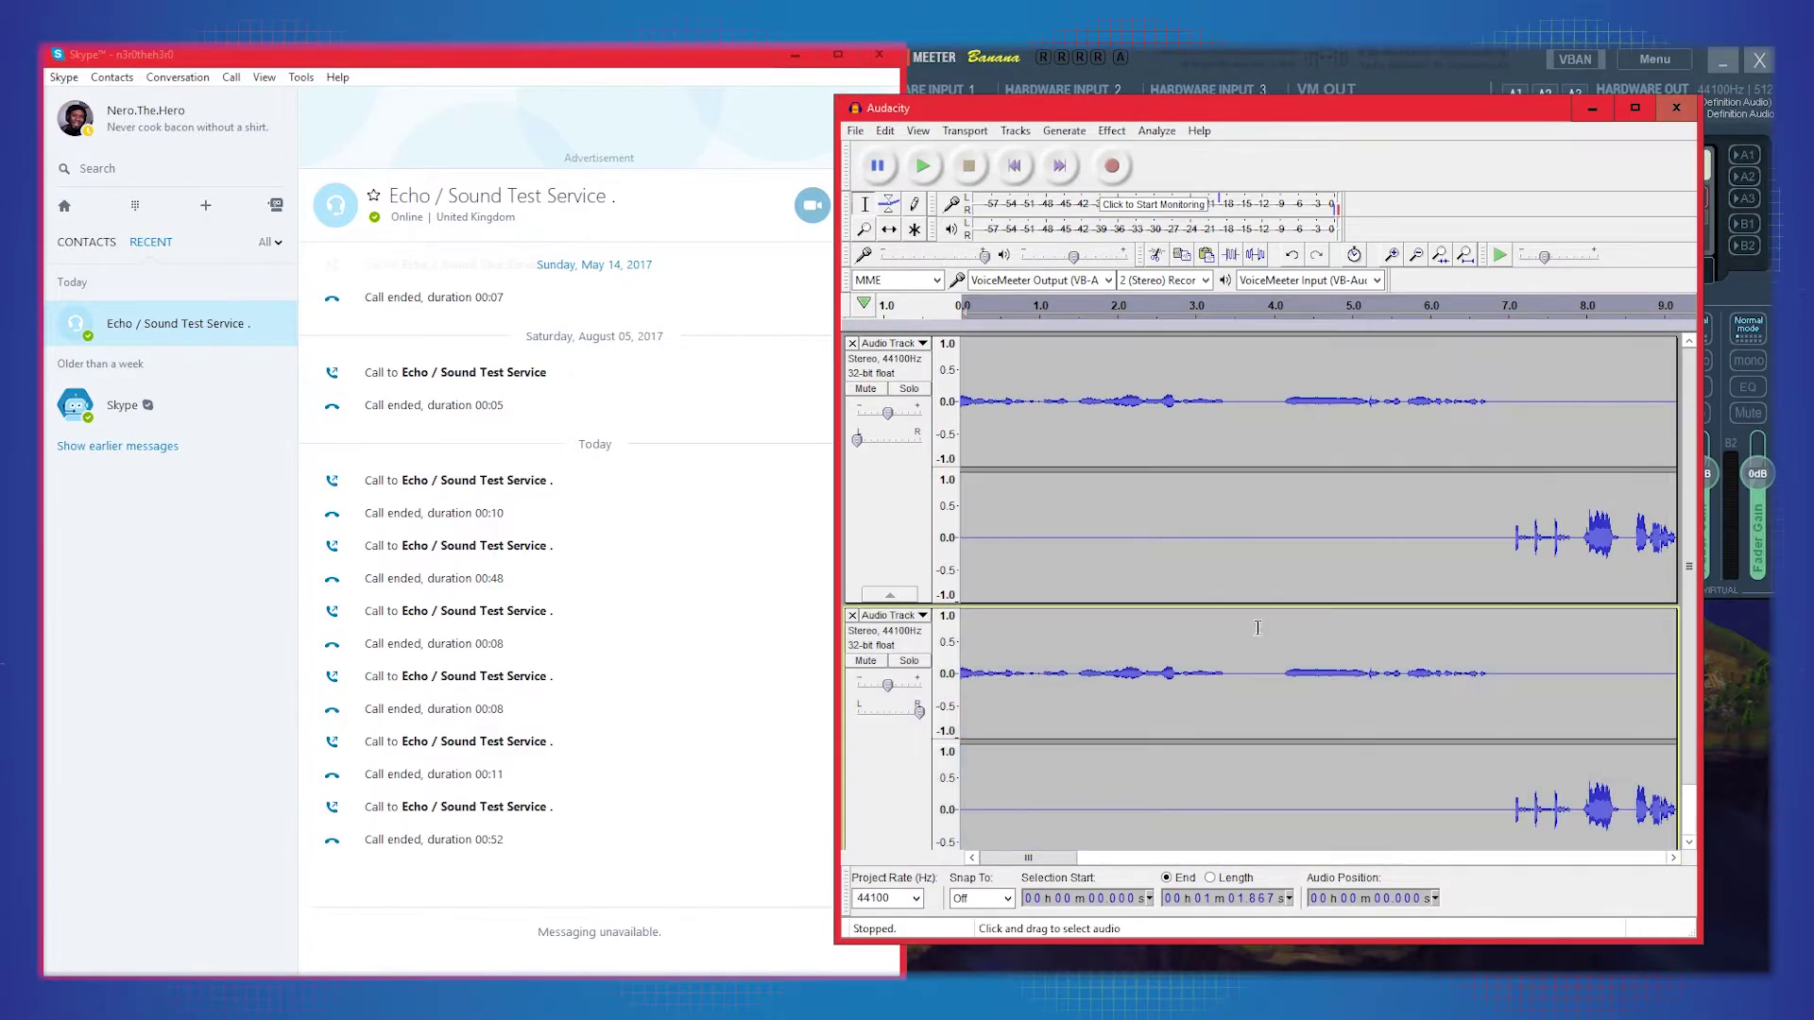
Step: Hide Audacity and Skype, open the Test Audio folder and play Audio Track.wav
click(1592, 107)
click(795, 55)
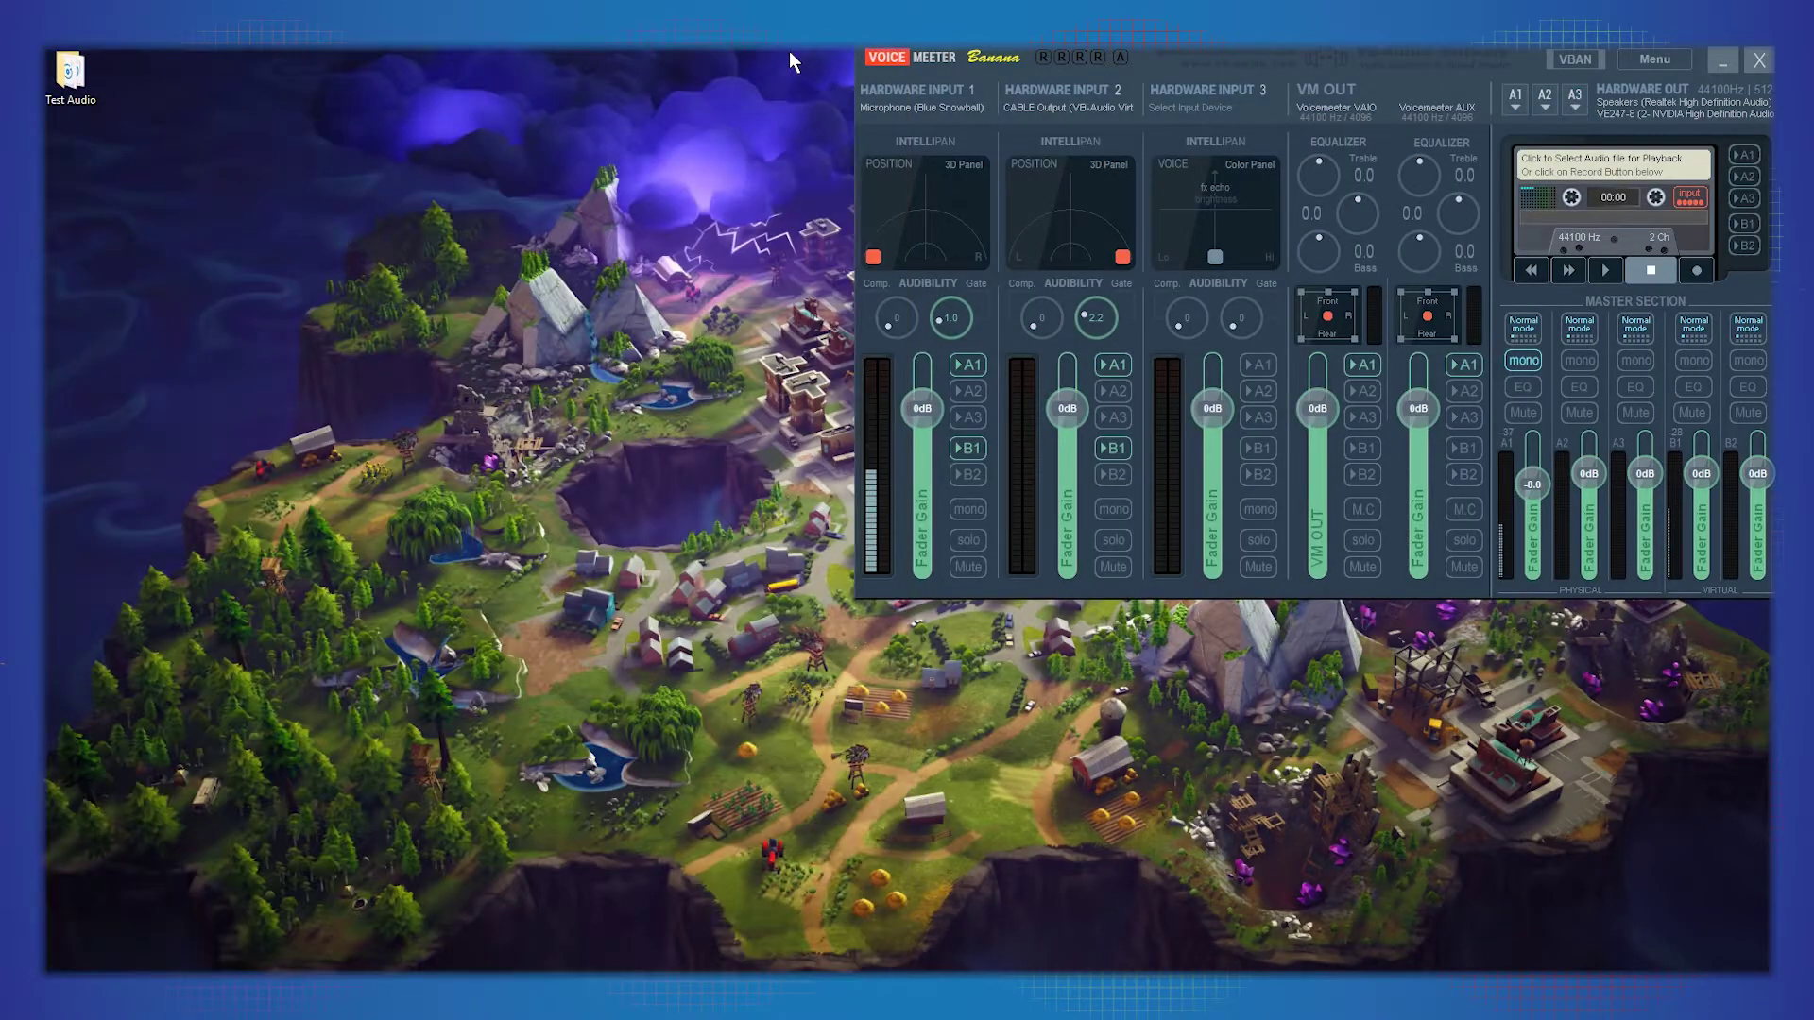
double_click(66, 75)
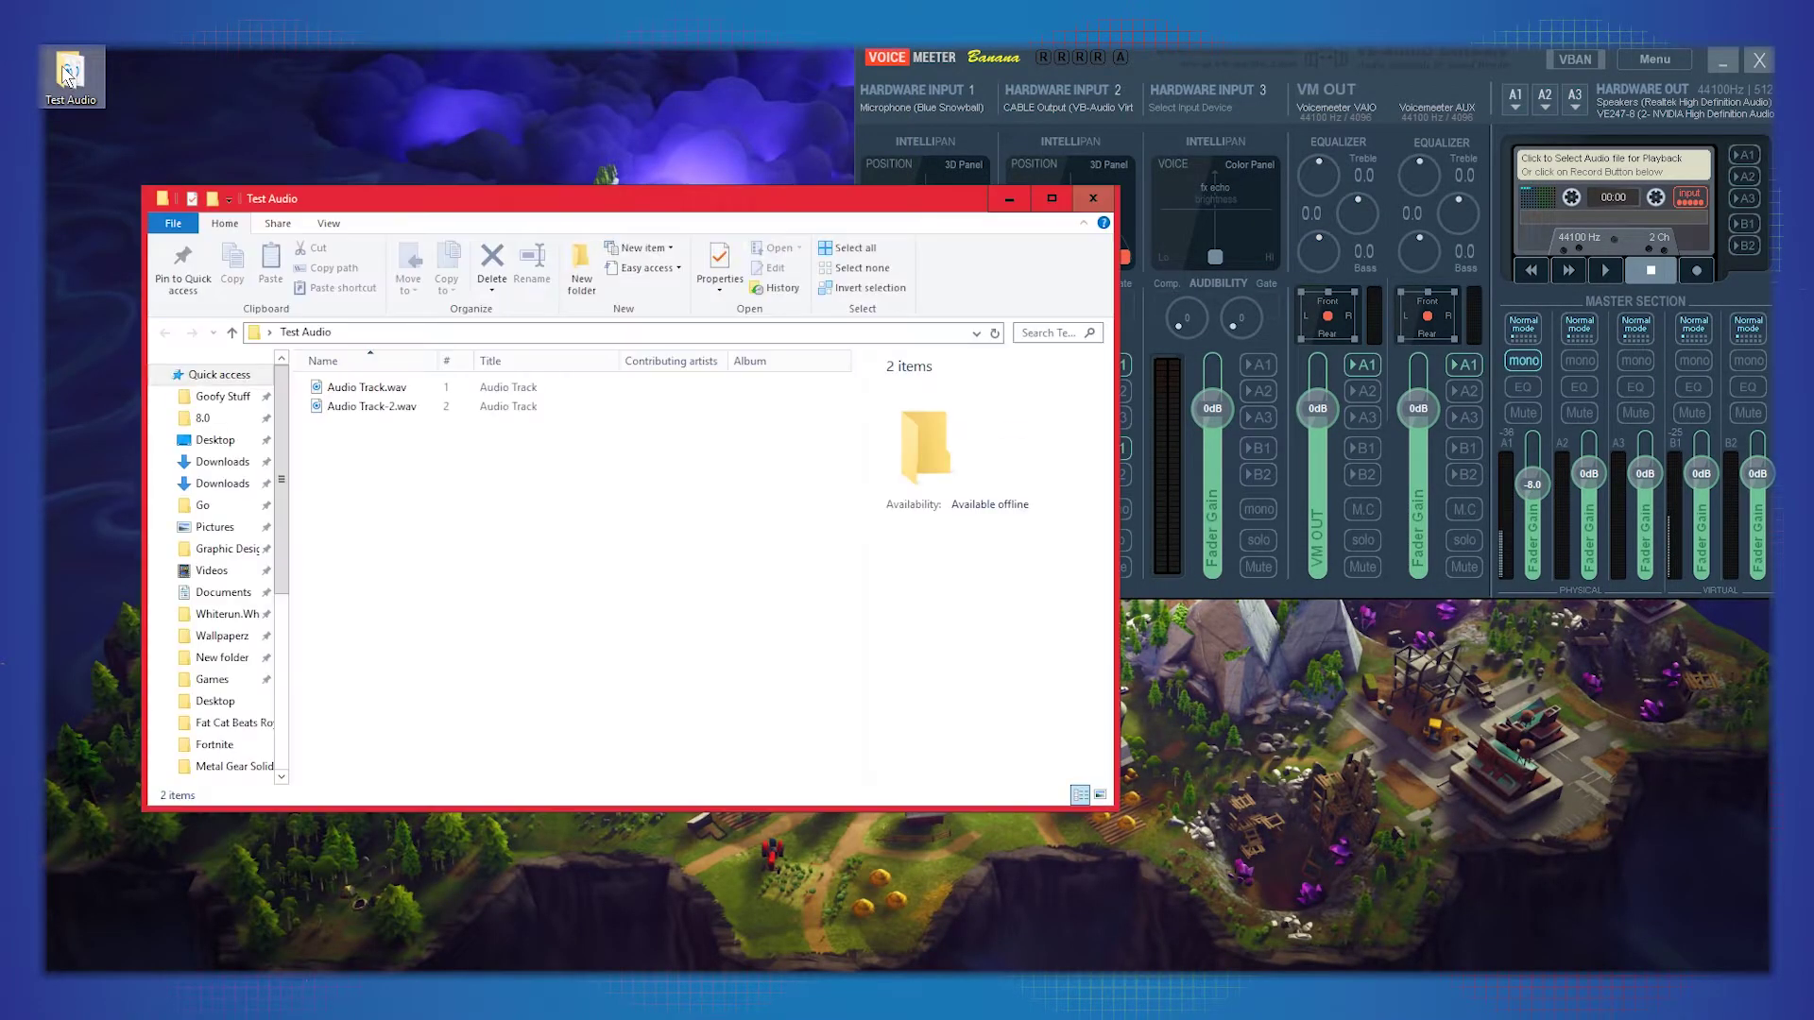
click(370, 393)
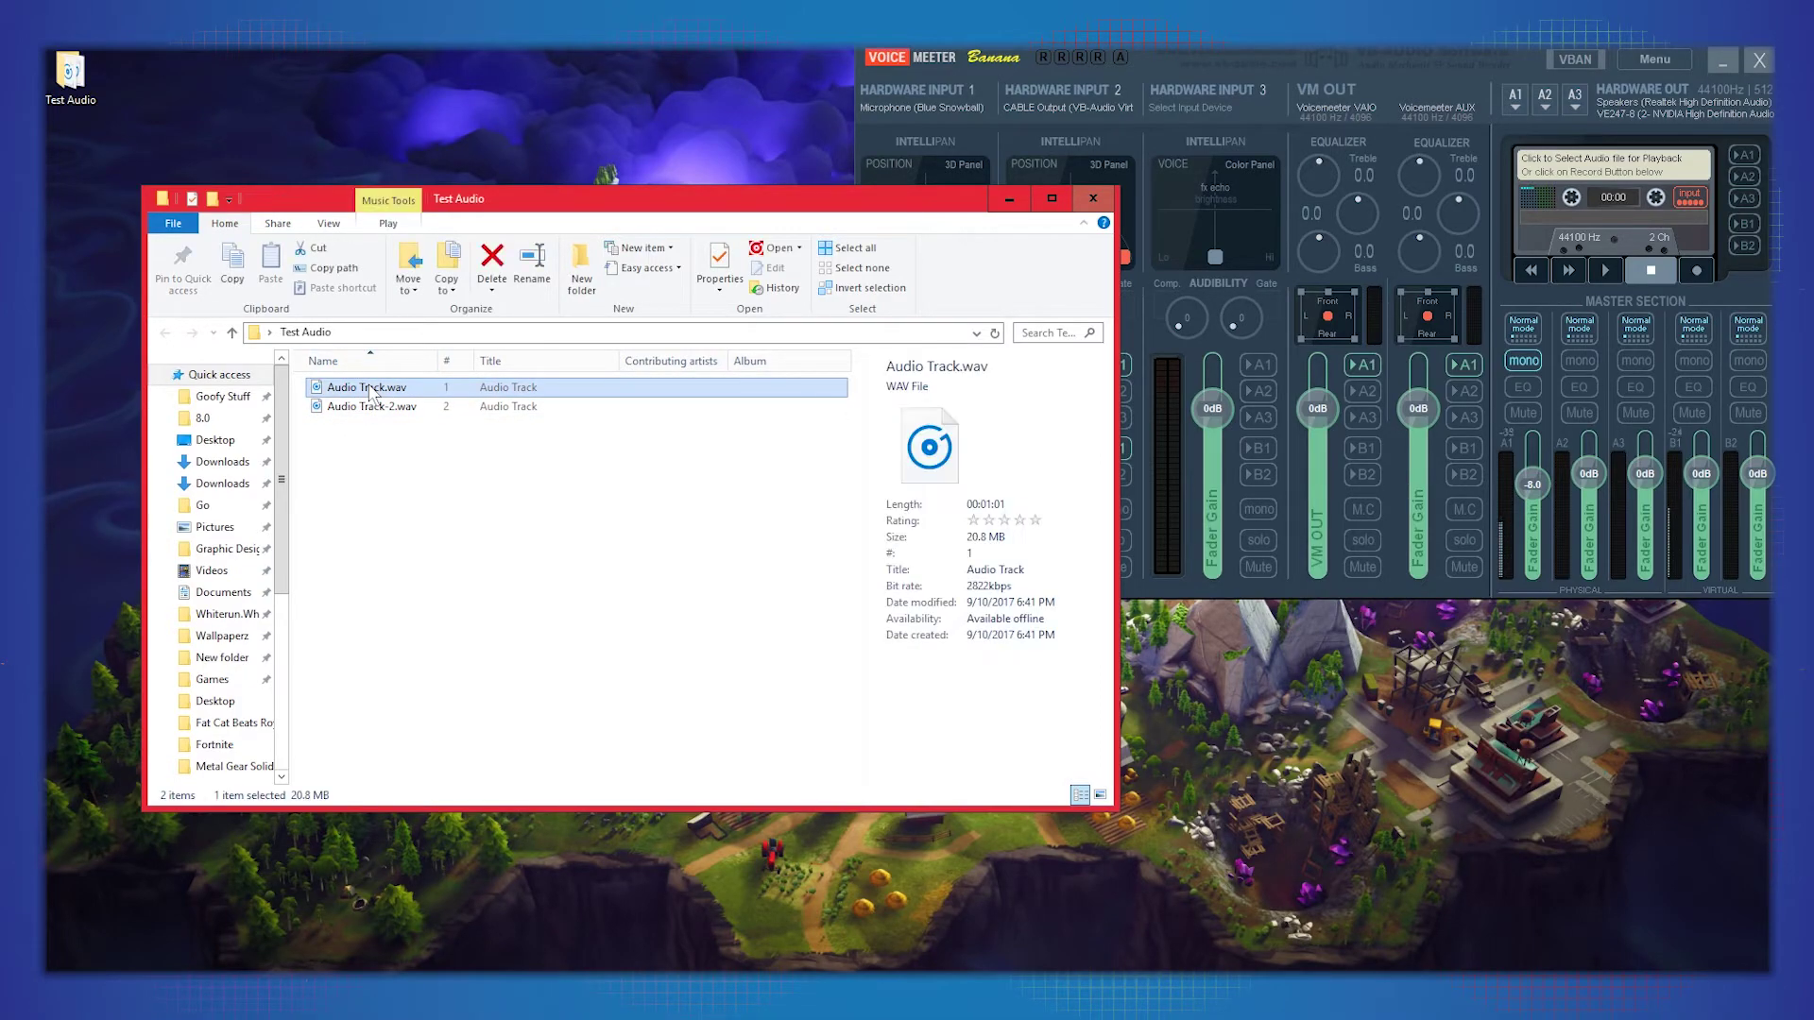
double_click(378, 390)
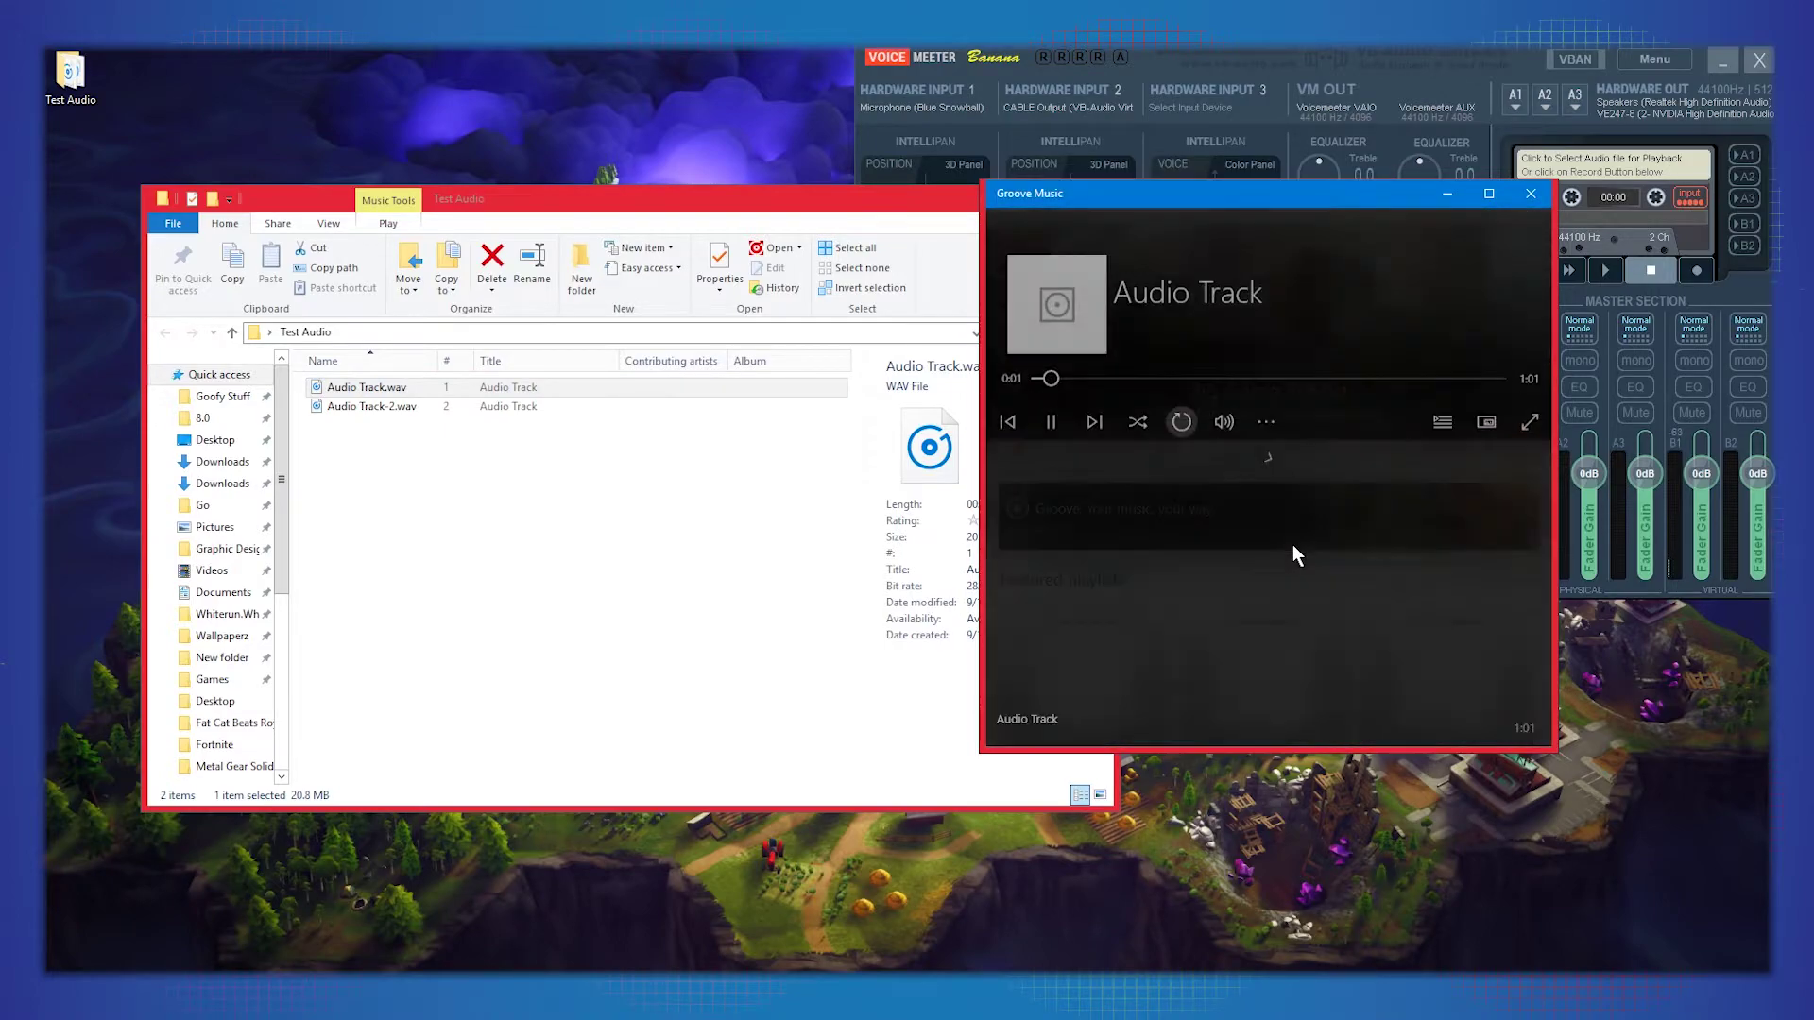
Step: Lower playback volume to 44, skip around the recording, then close the media player
click(1224, 375)
drag(1309, 323, 1379, 338)
click(1117, 332)
click(1137, 332)
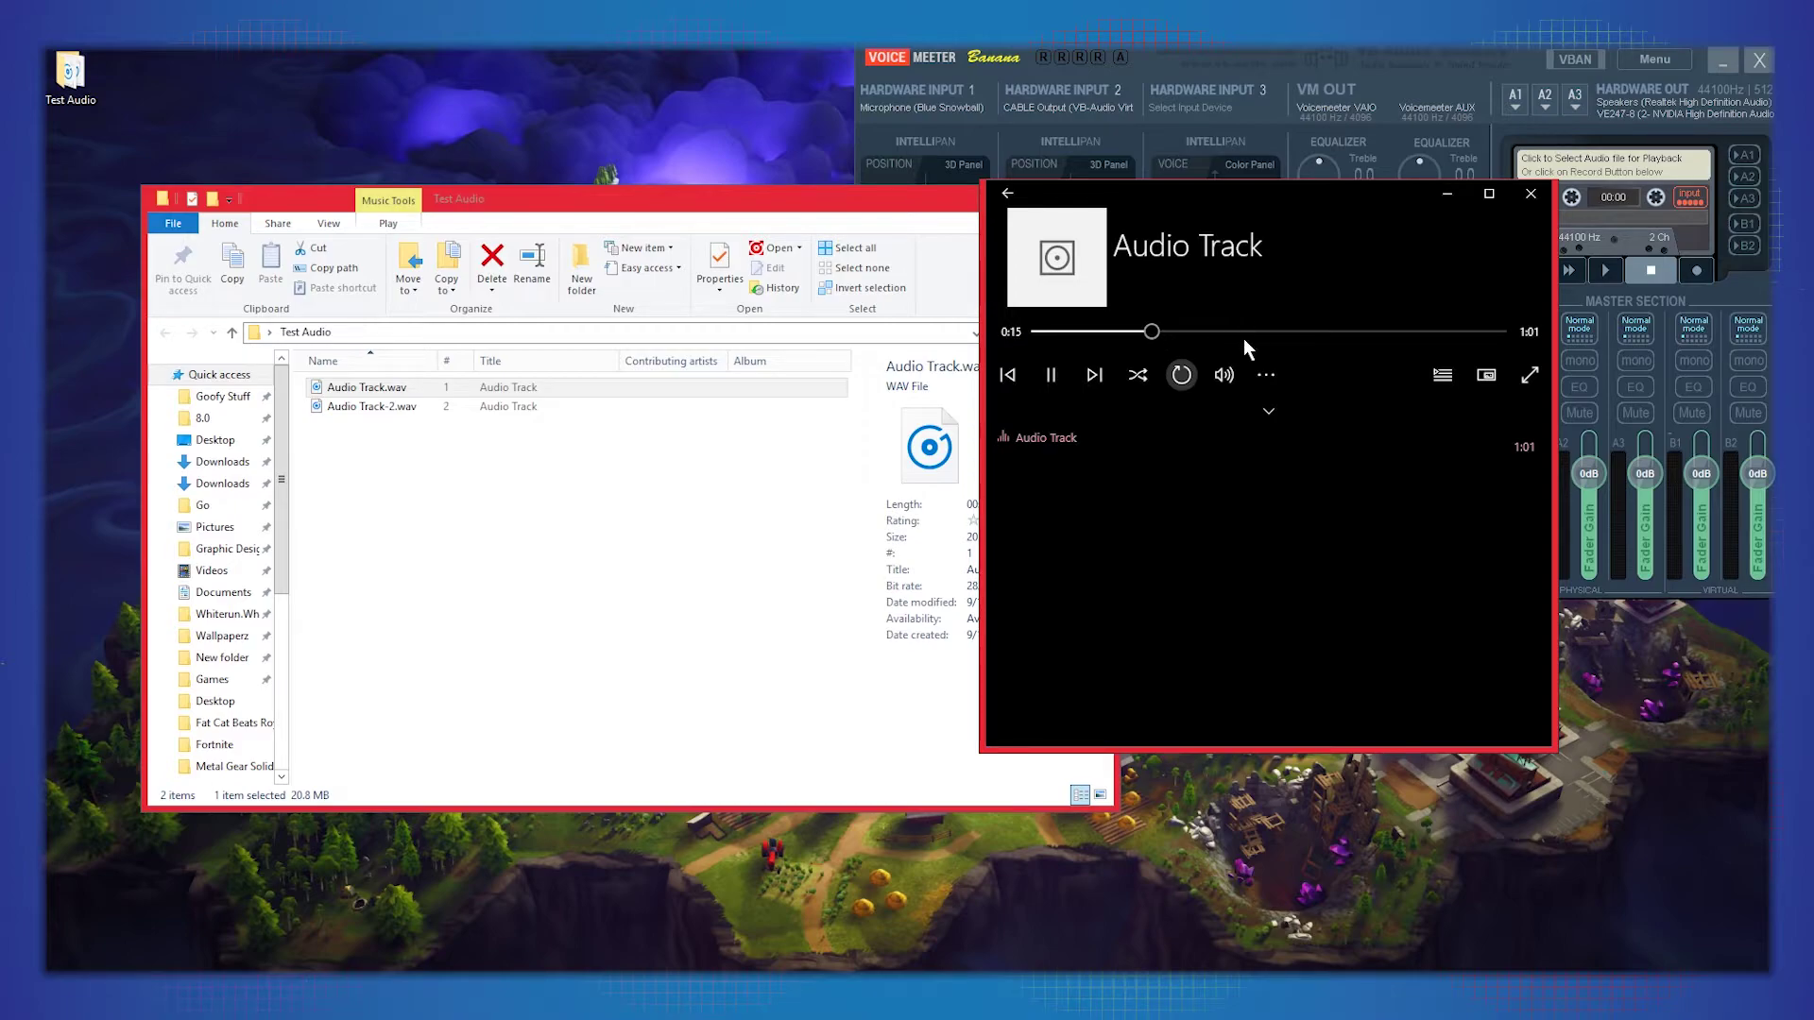
click(1144, 332)
click(1044, 385)
click(1054, 373)
drag(1092, 333, 1139, 331)
click(1532, 196)
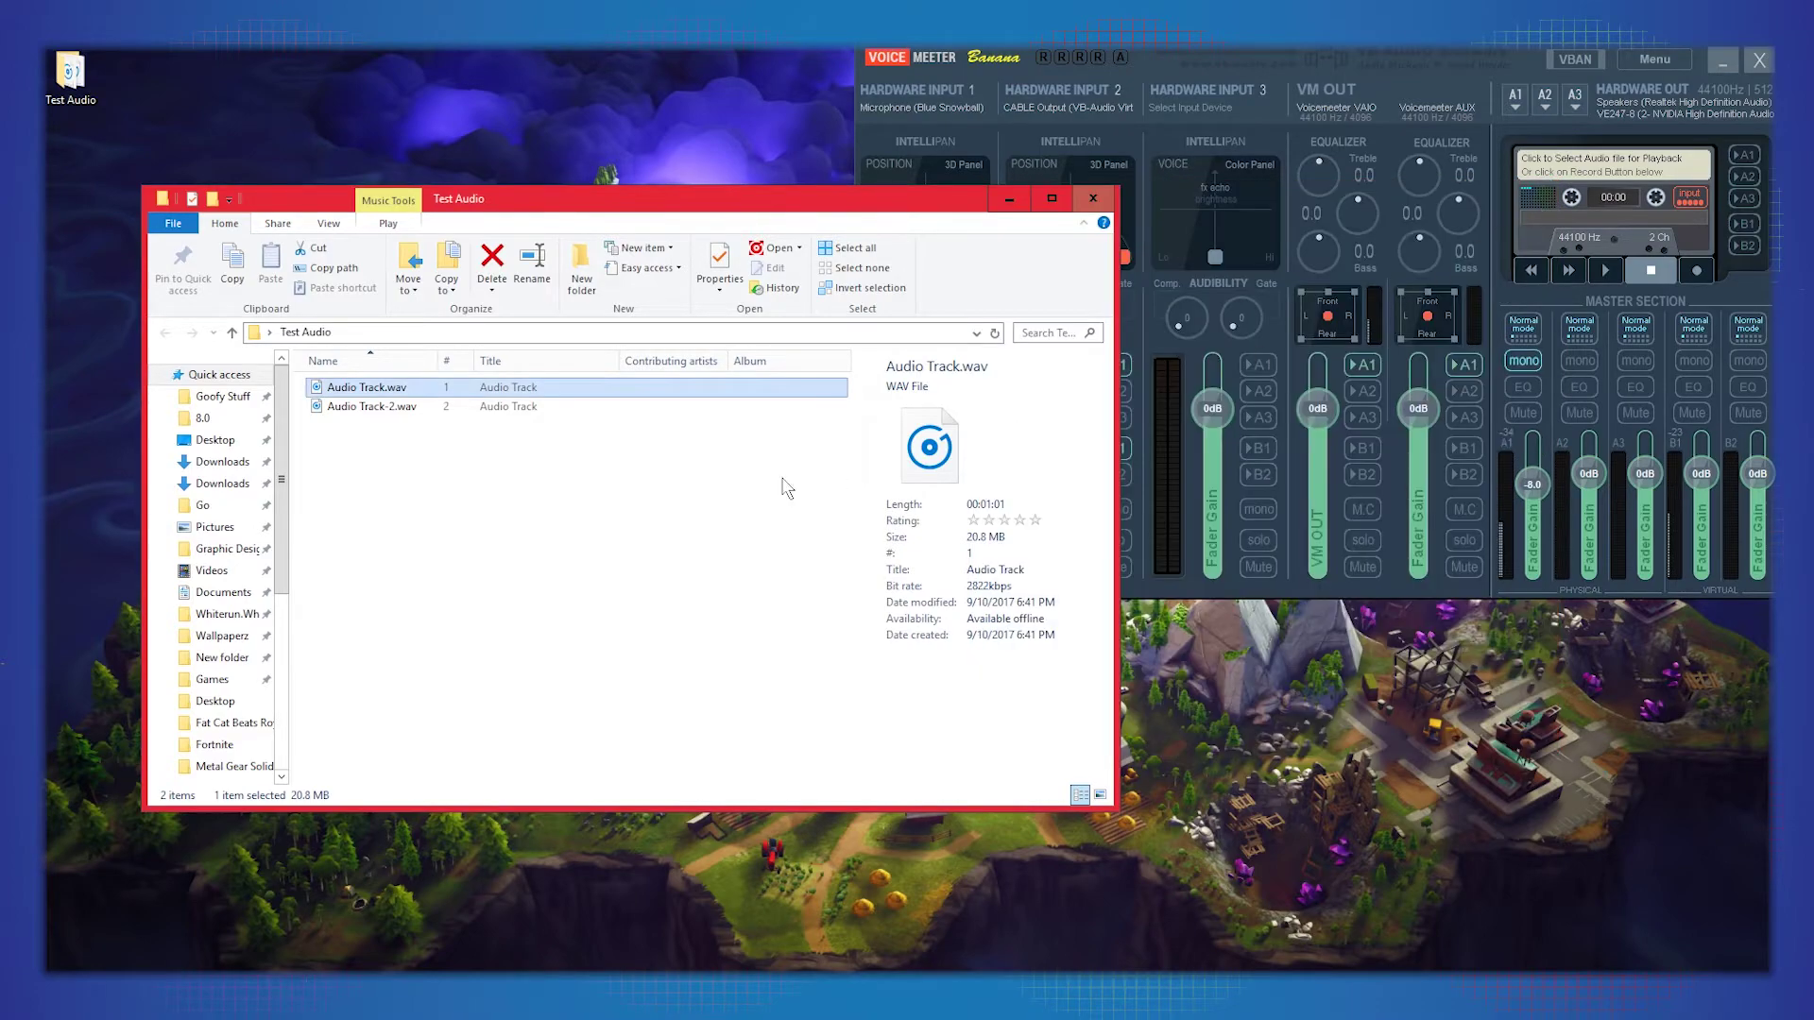
Step: Play Audio Track-2.wav, then close the media player and the Test Audio folder window
double_click(359, 408)
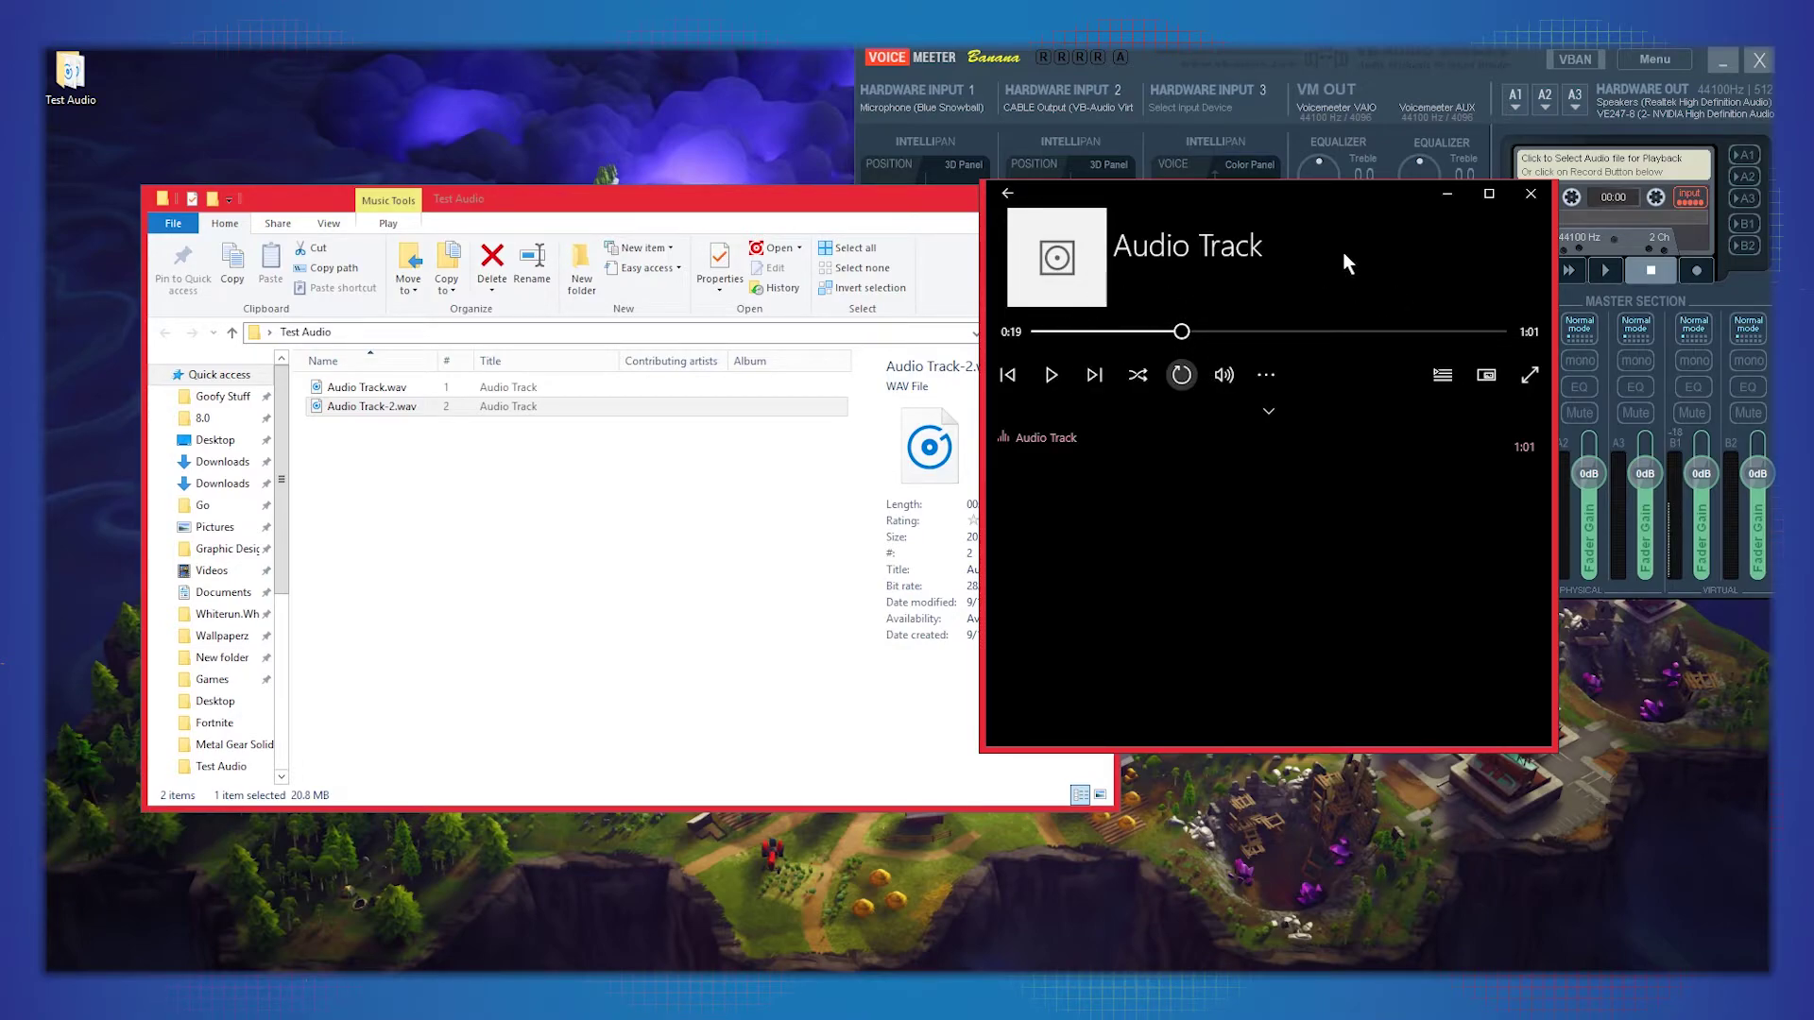
click(1528, 196)
click(641, 557)
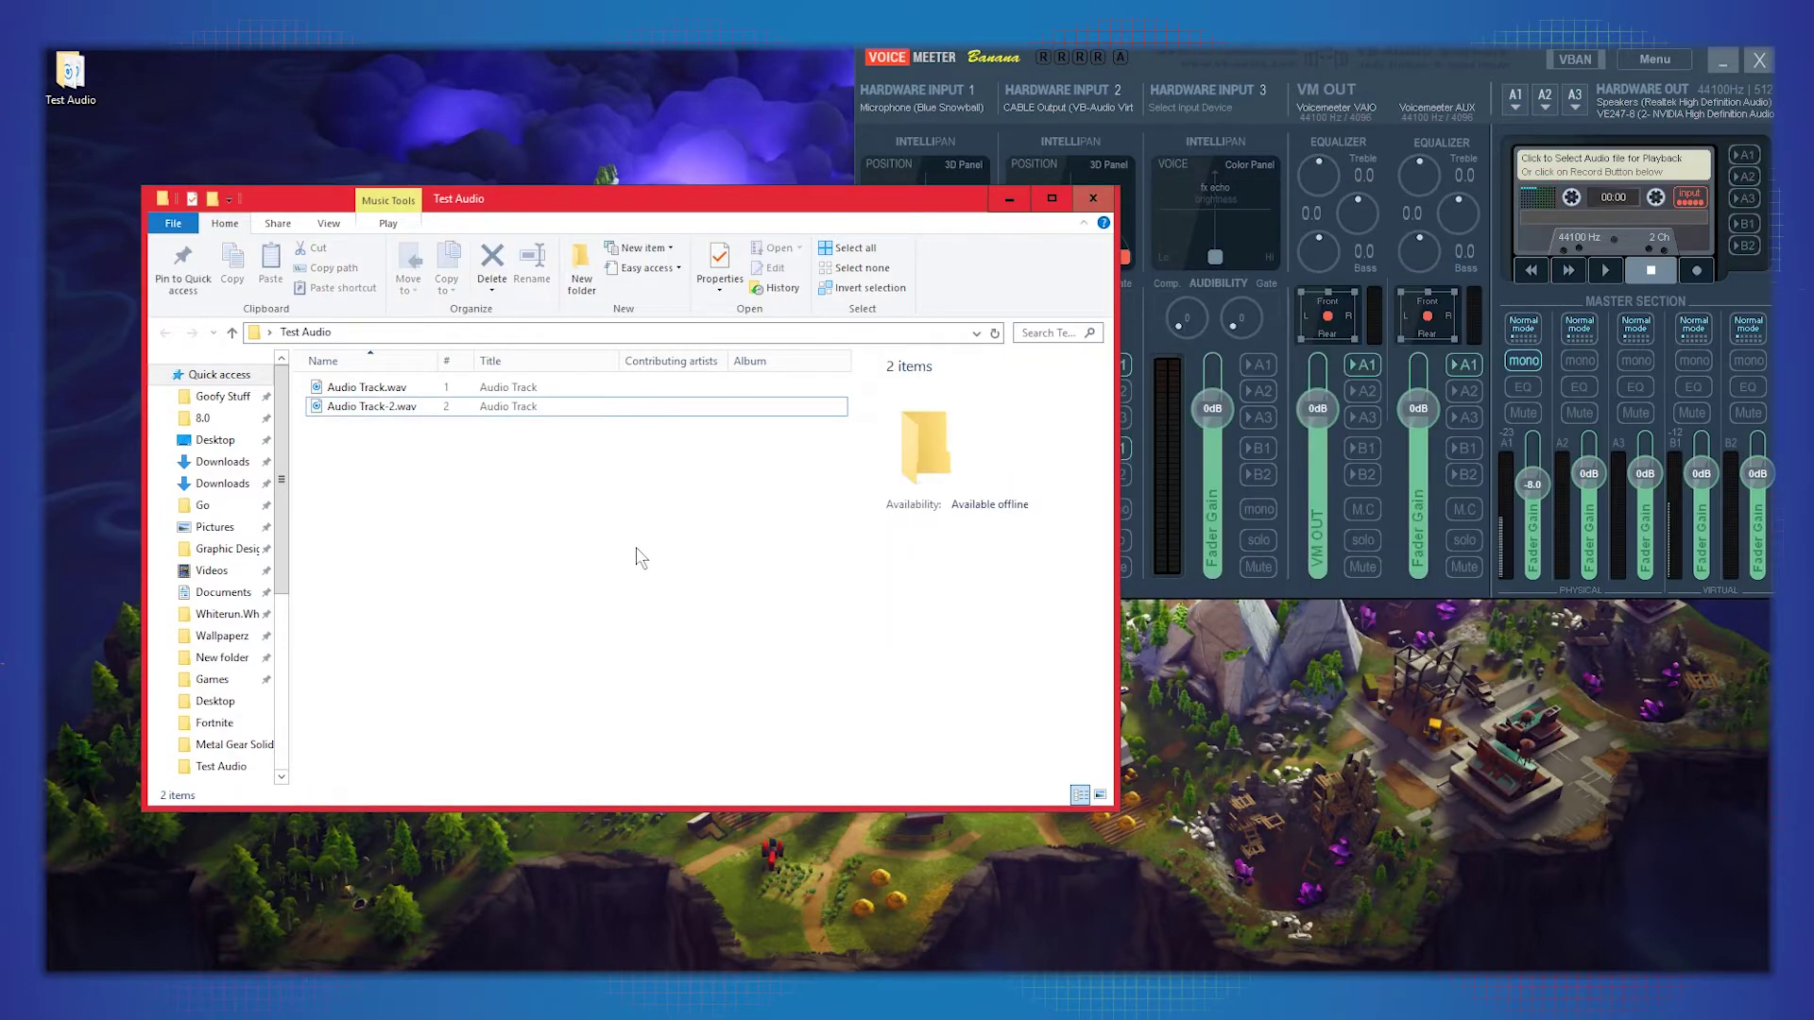
click(1093, 200)
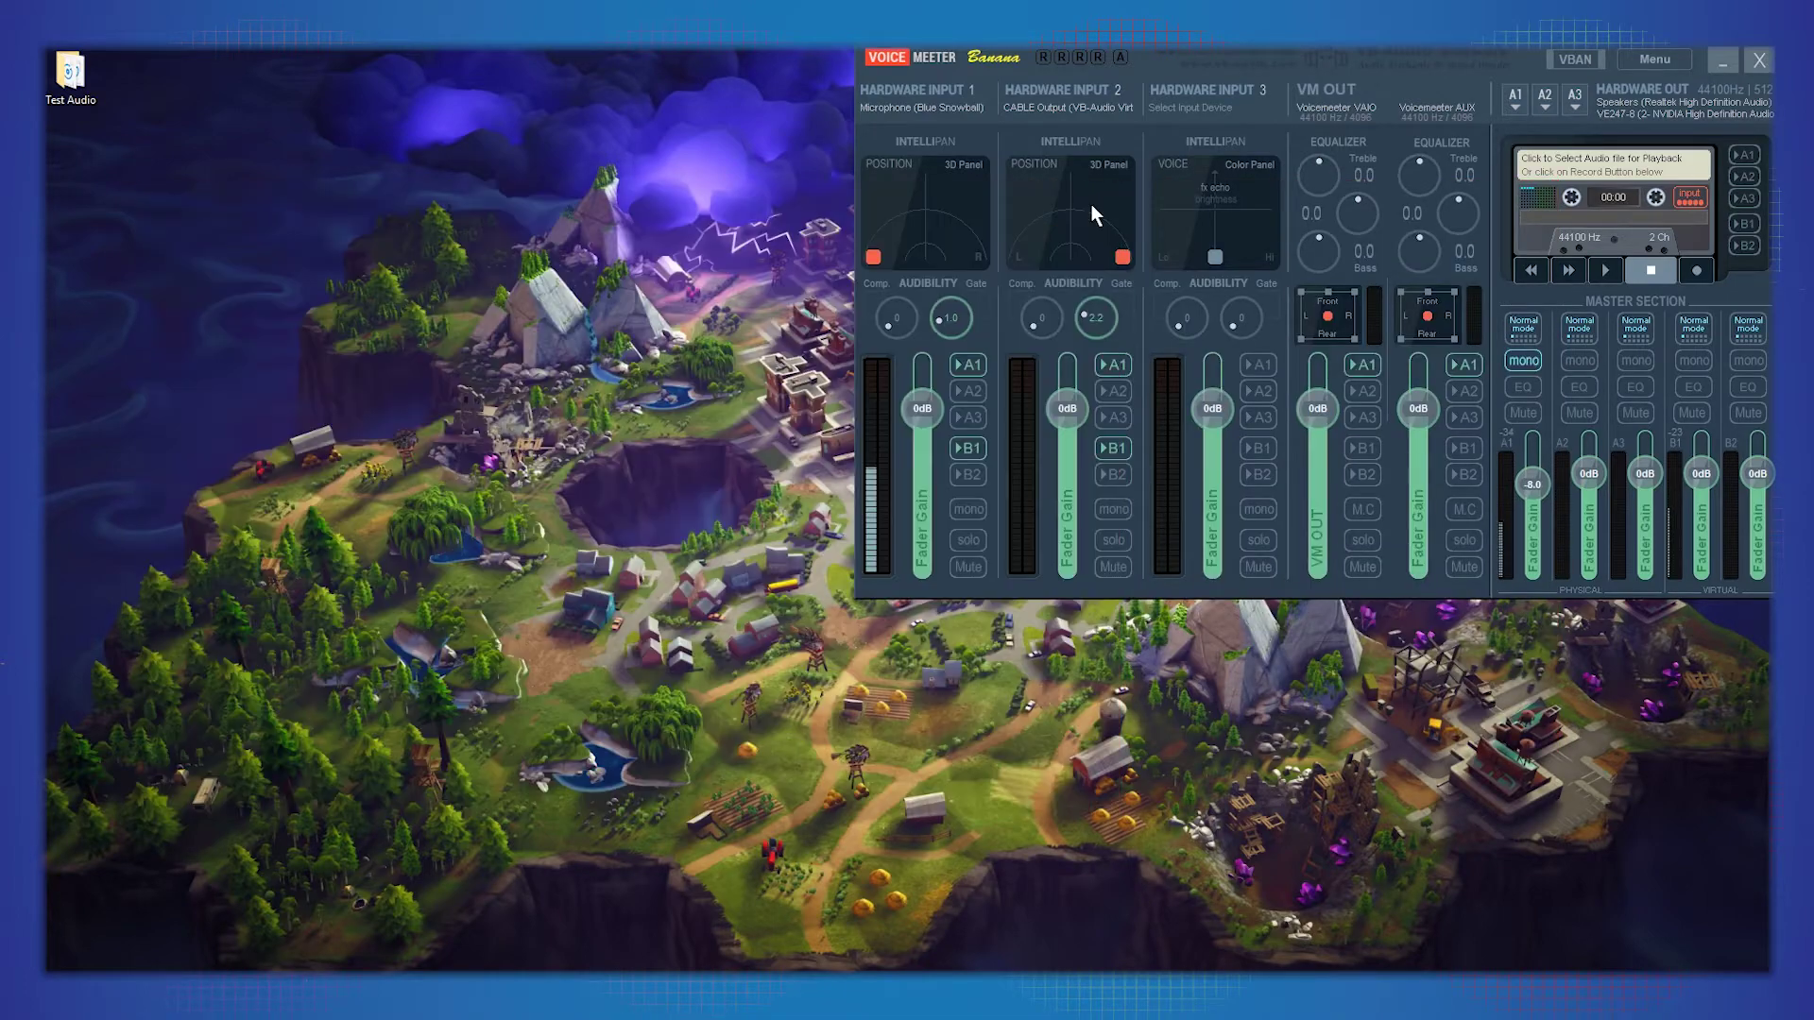
Step: Reopen the Test Audio desktop folder in File Explorer
double_click(74, 81)
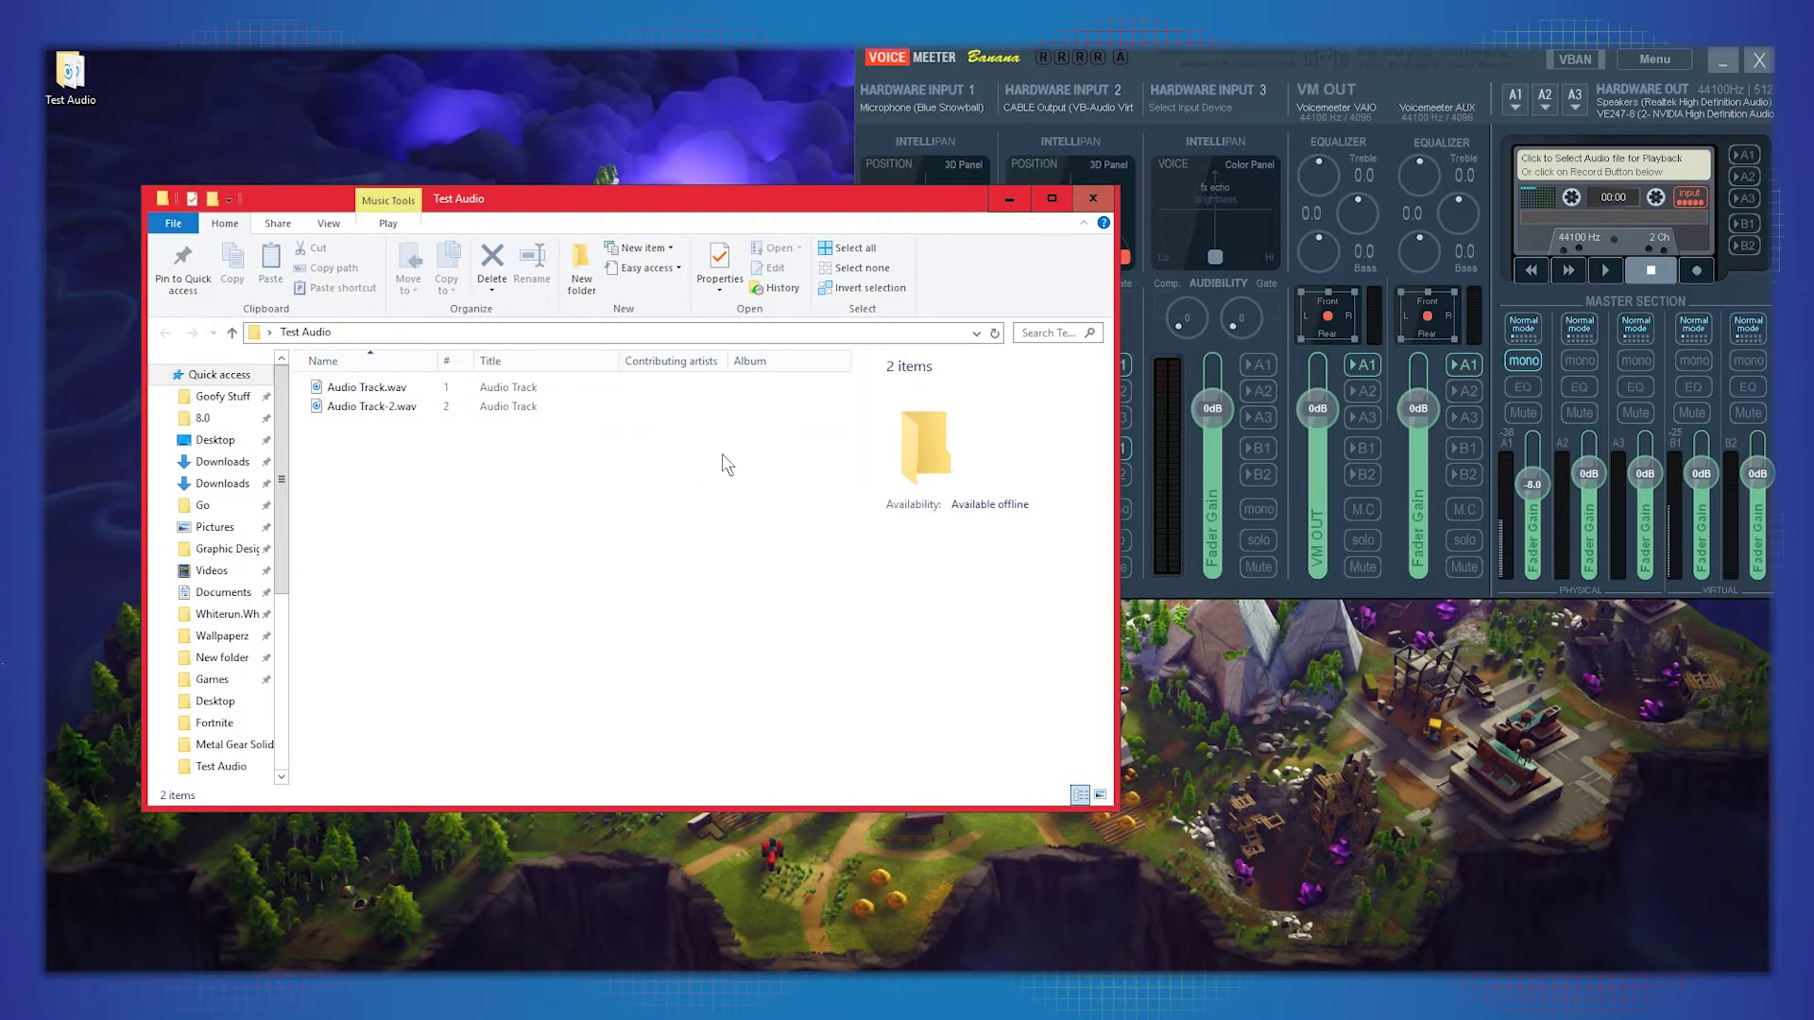
Step: Preview Audio Track-2.wav from 0:32, then close the player and clear the Explorer selection
click(378, 415)
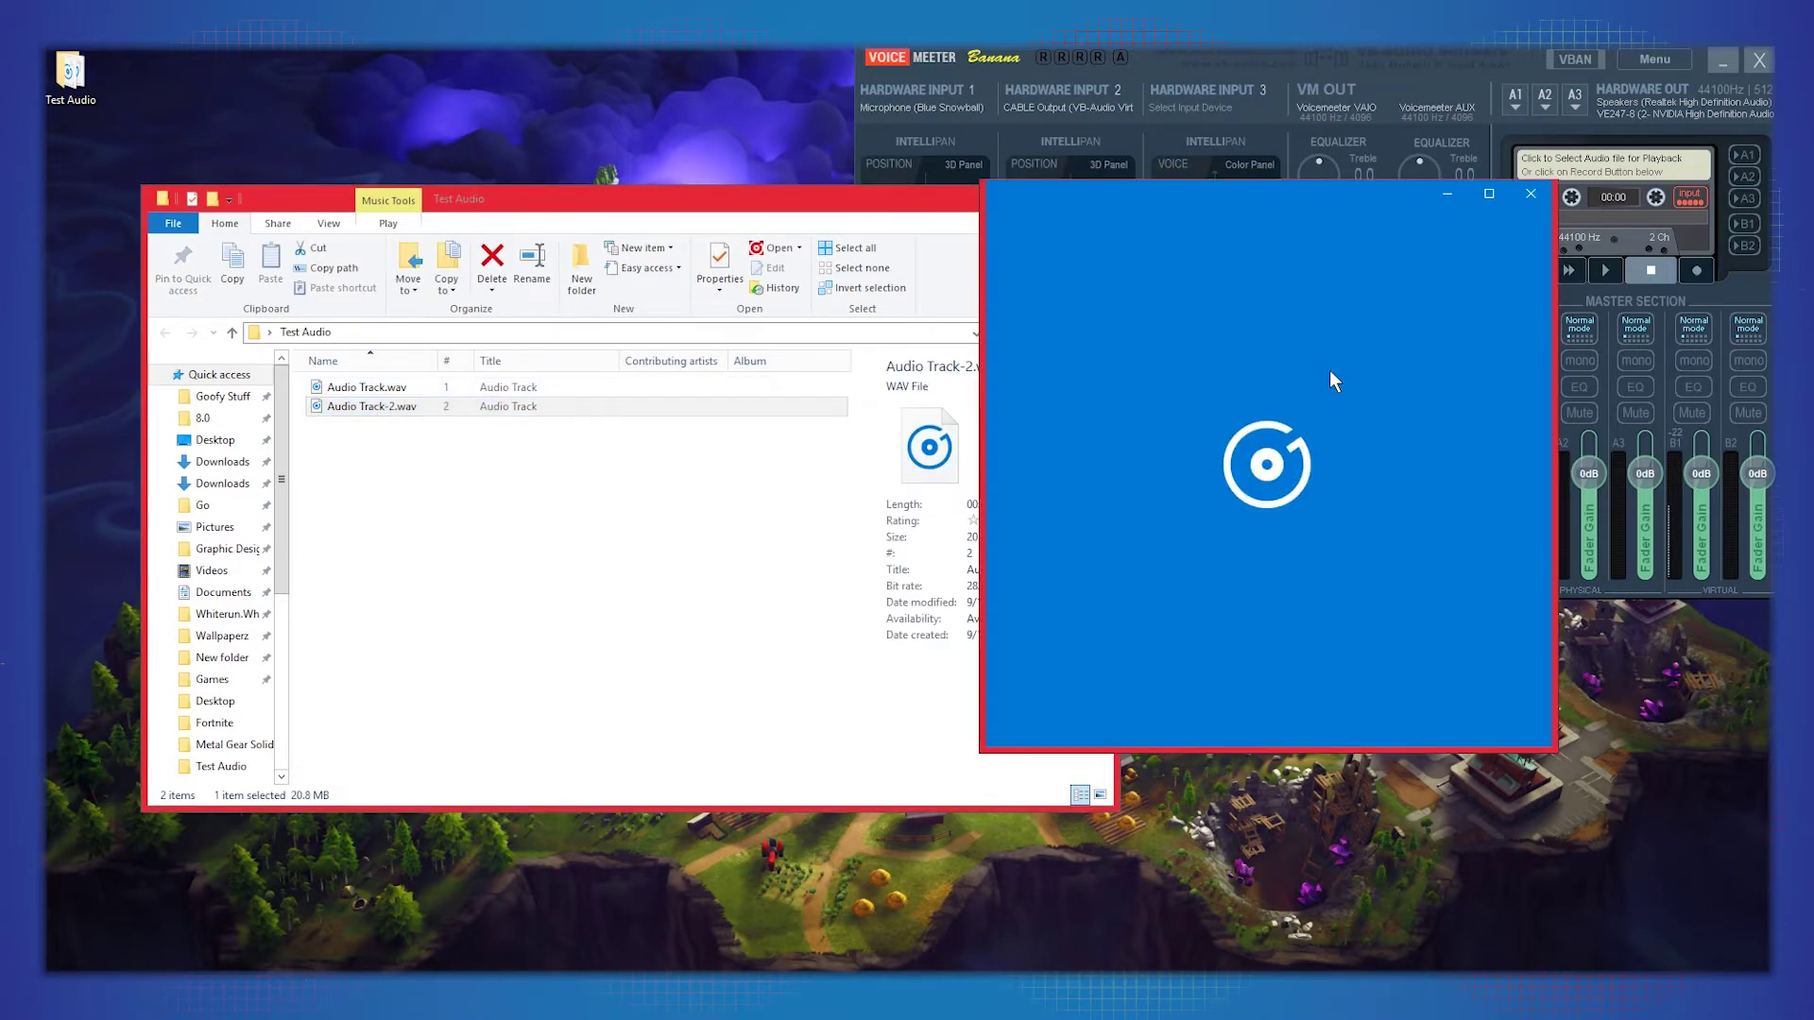
click(1280, 332)
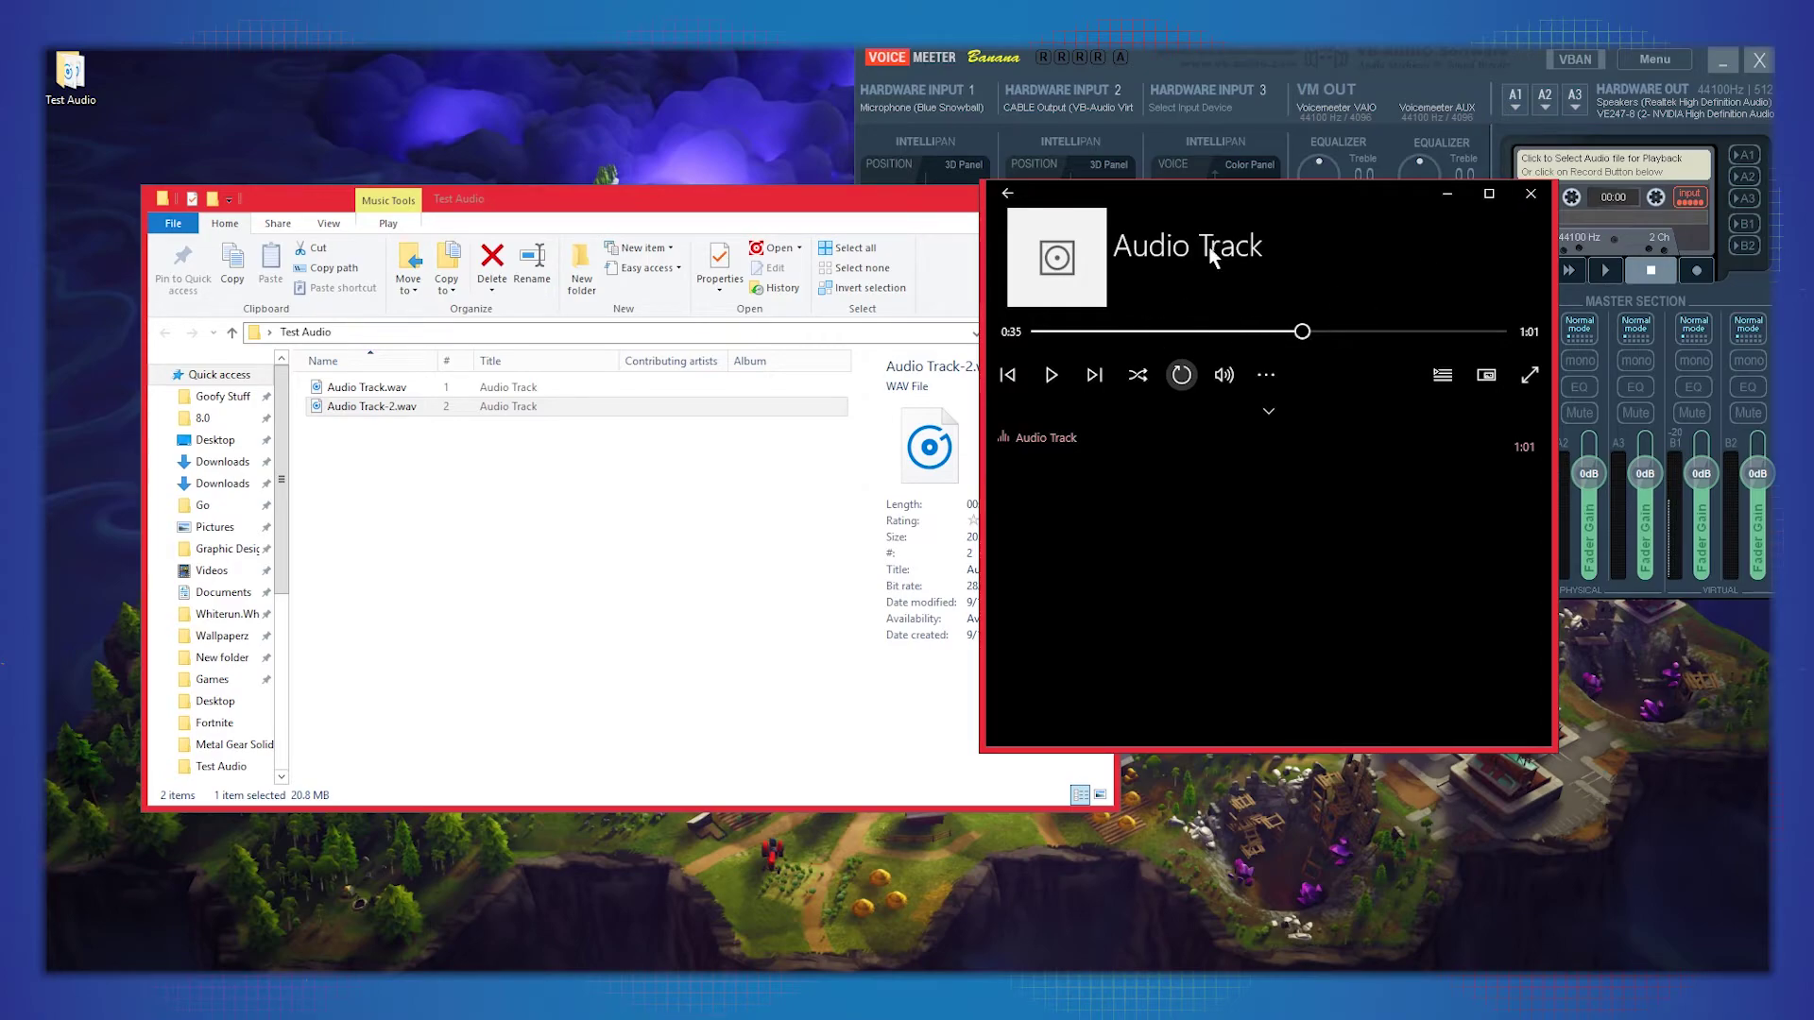
click(1528, 194)
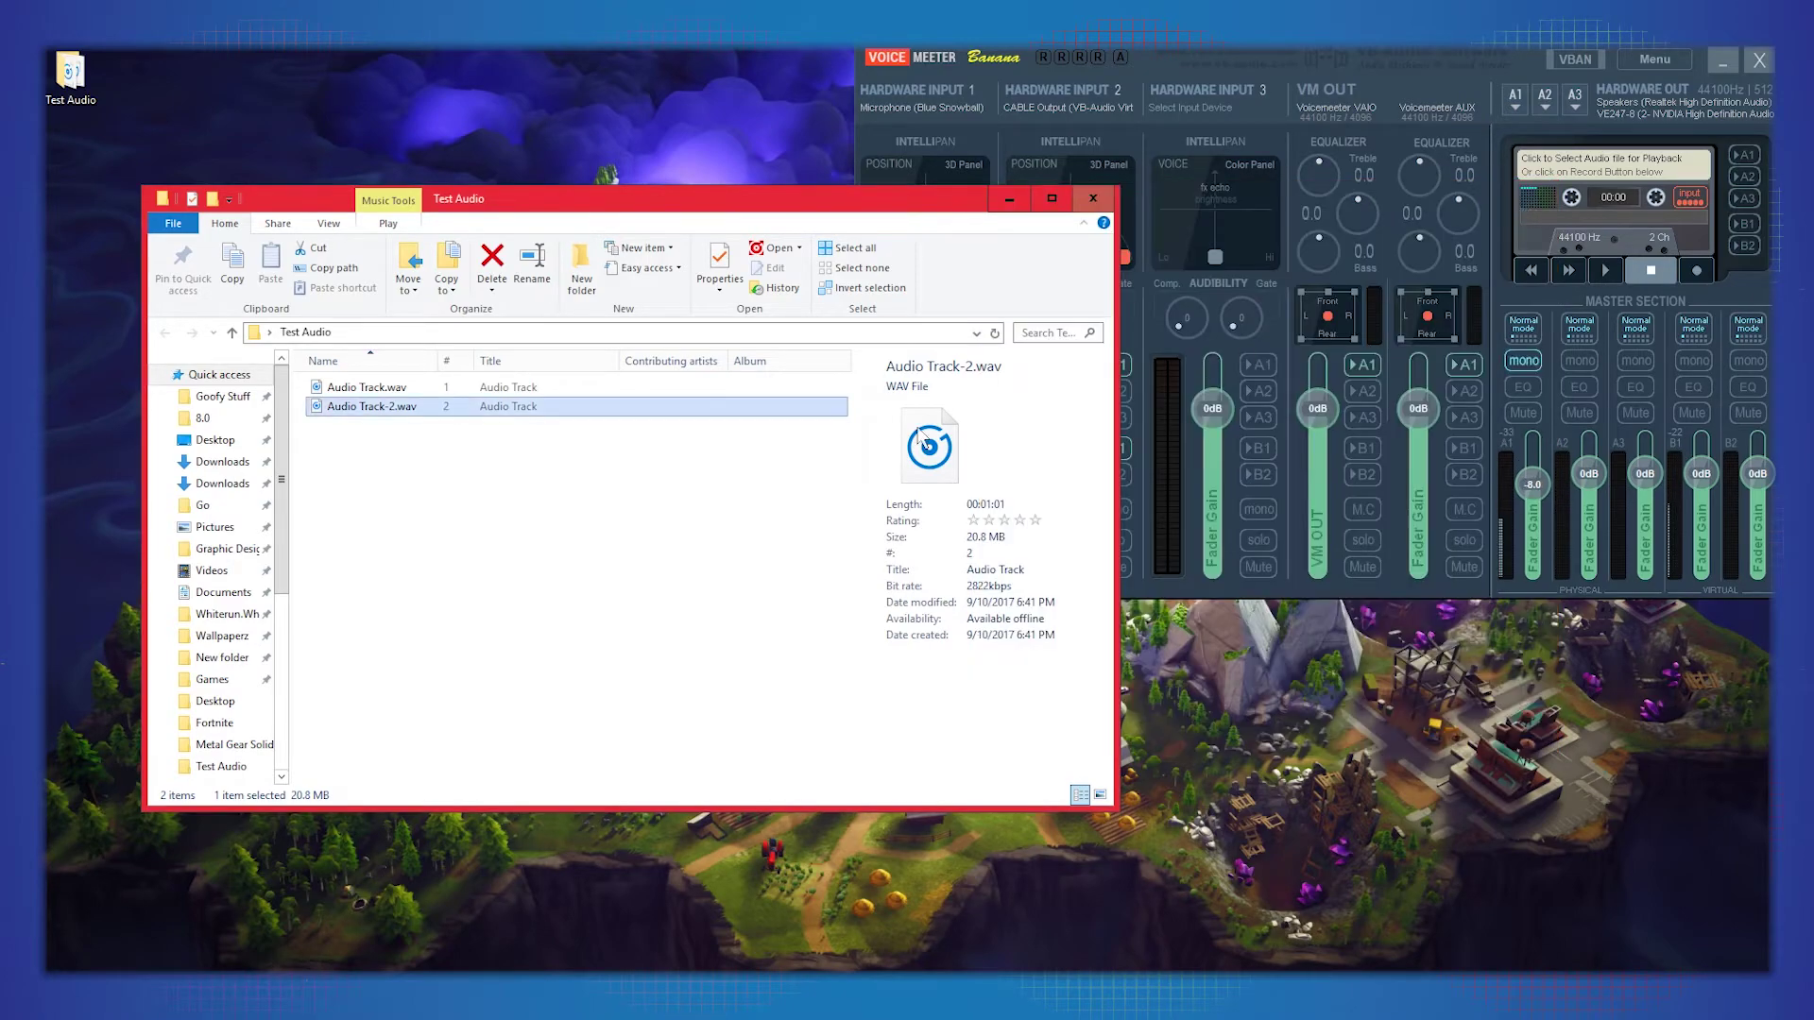
click(500, 507)
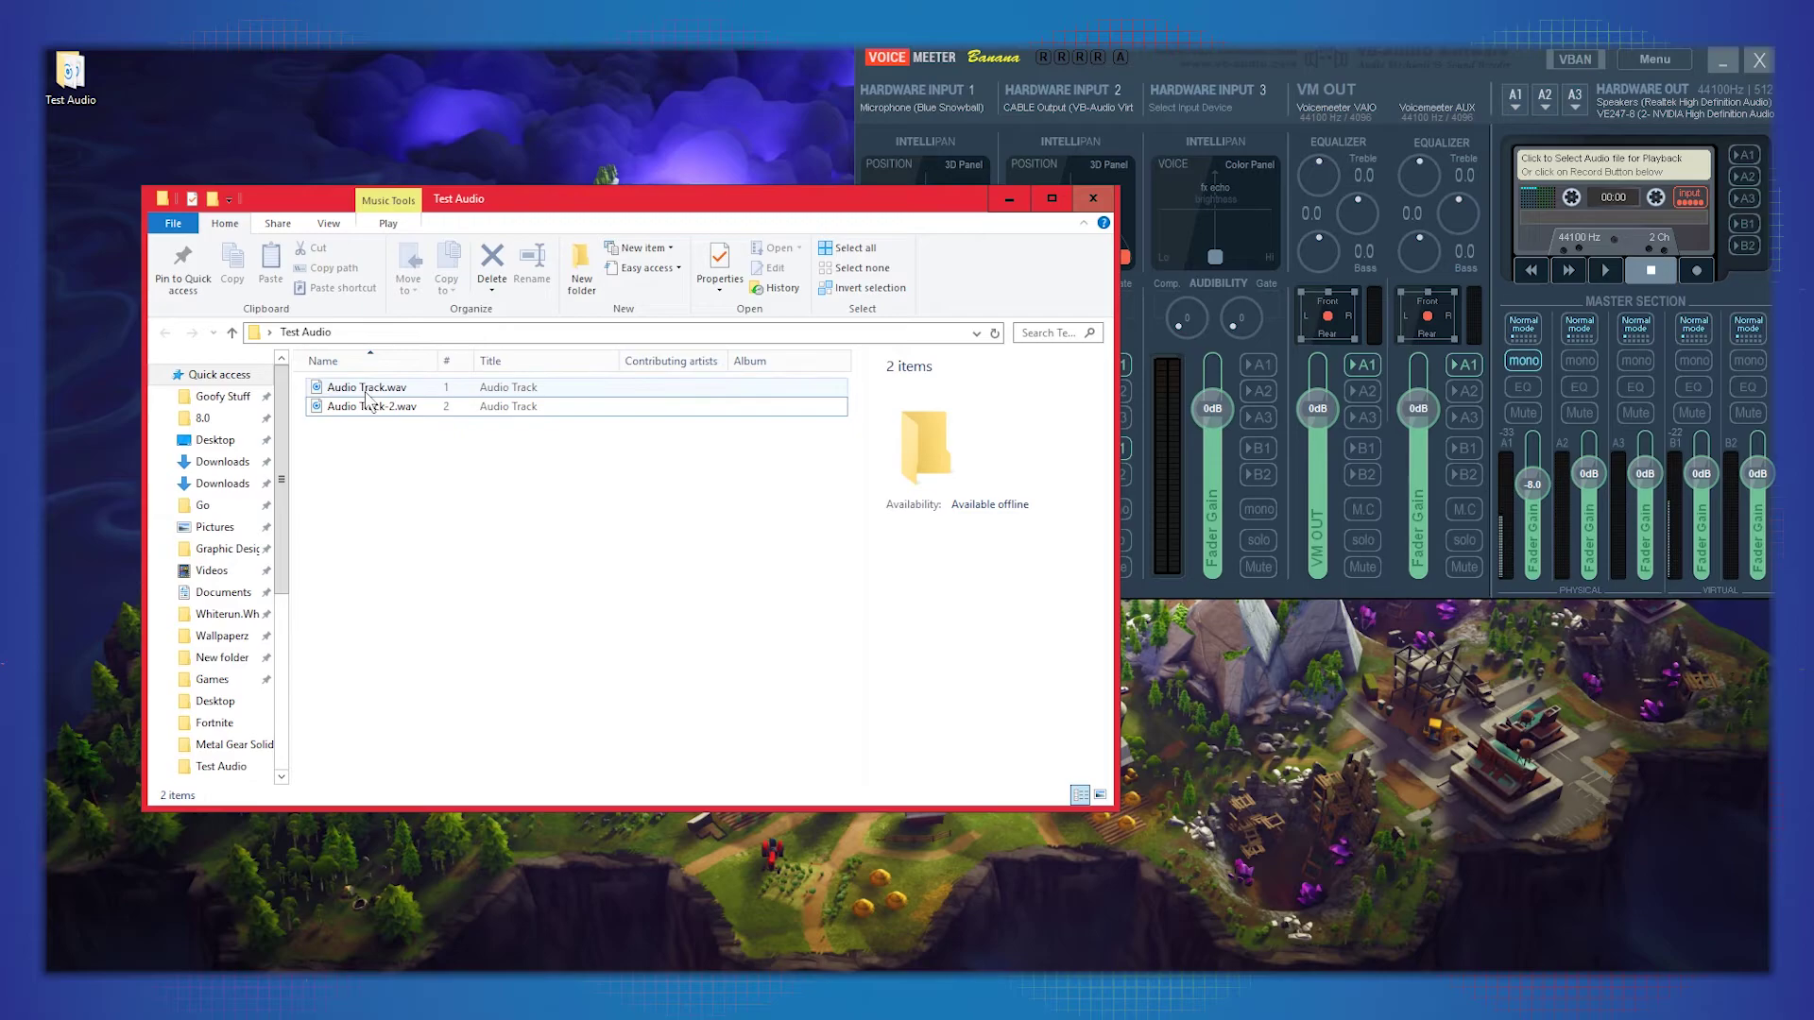
Step: In Audacity, remove the second audio track, keeping only the first
click(667, 969)
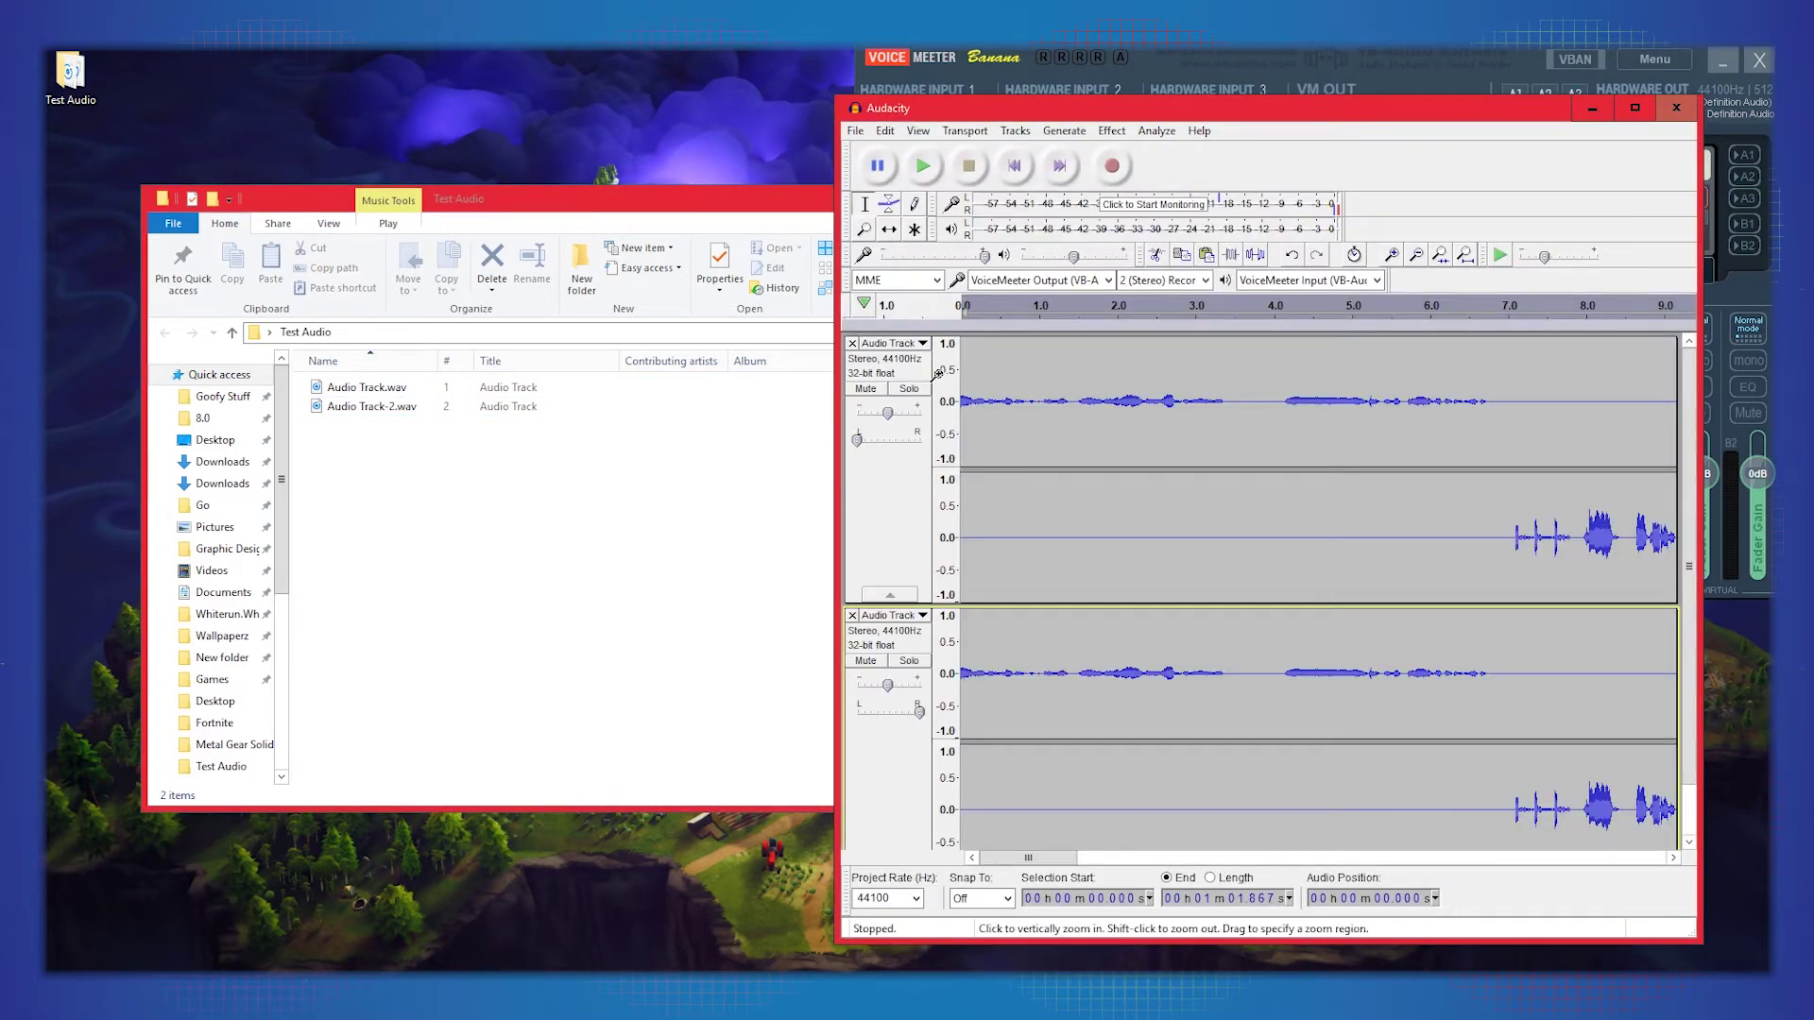
click(856, 132)
click(896, 509)
click(897, 509)
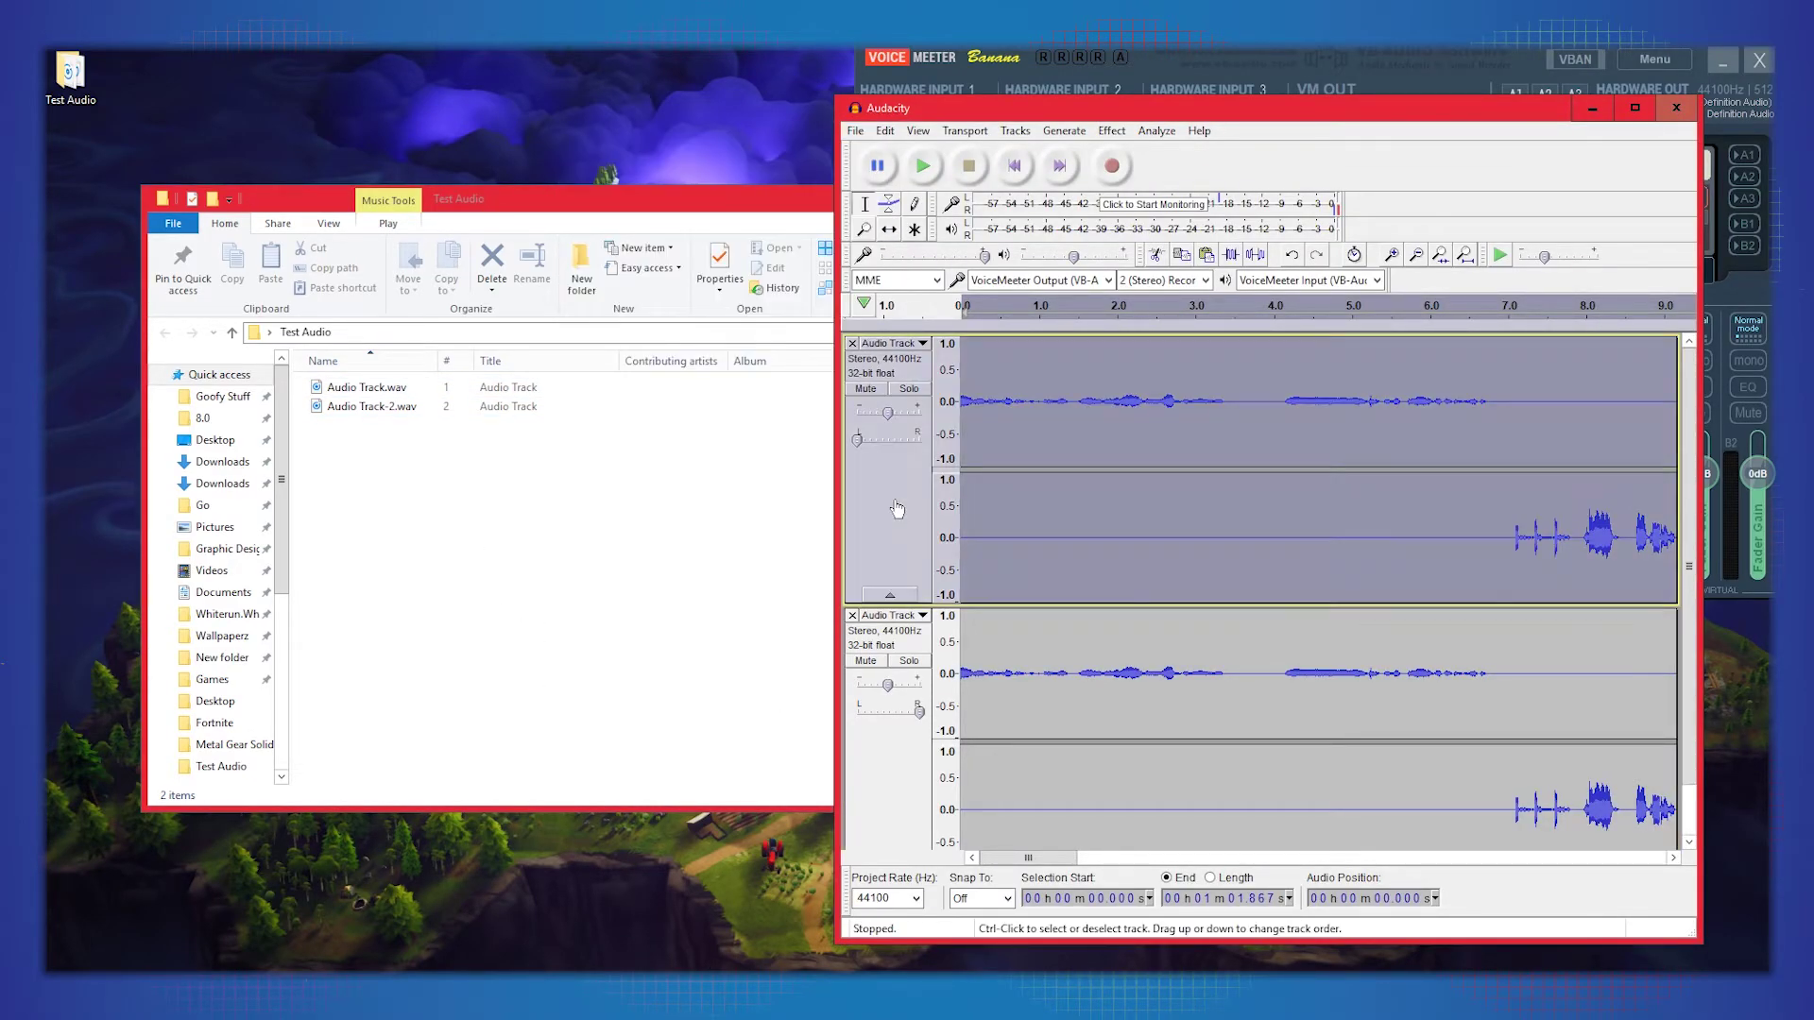
click(853, 615)
Step: Export the audio as an MP3 named 'Test Audio Master', accepting the metadata tags
click(857, 132)
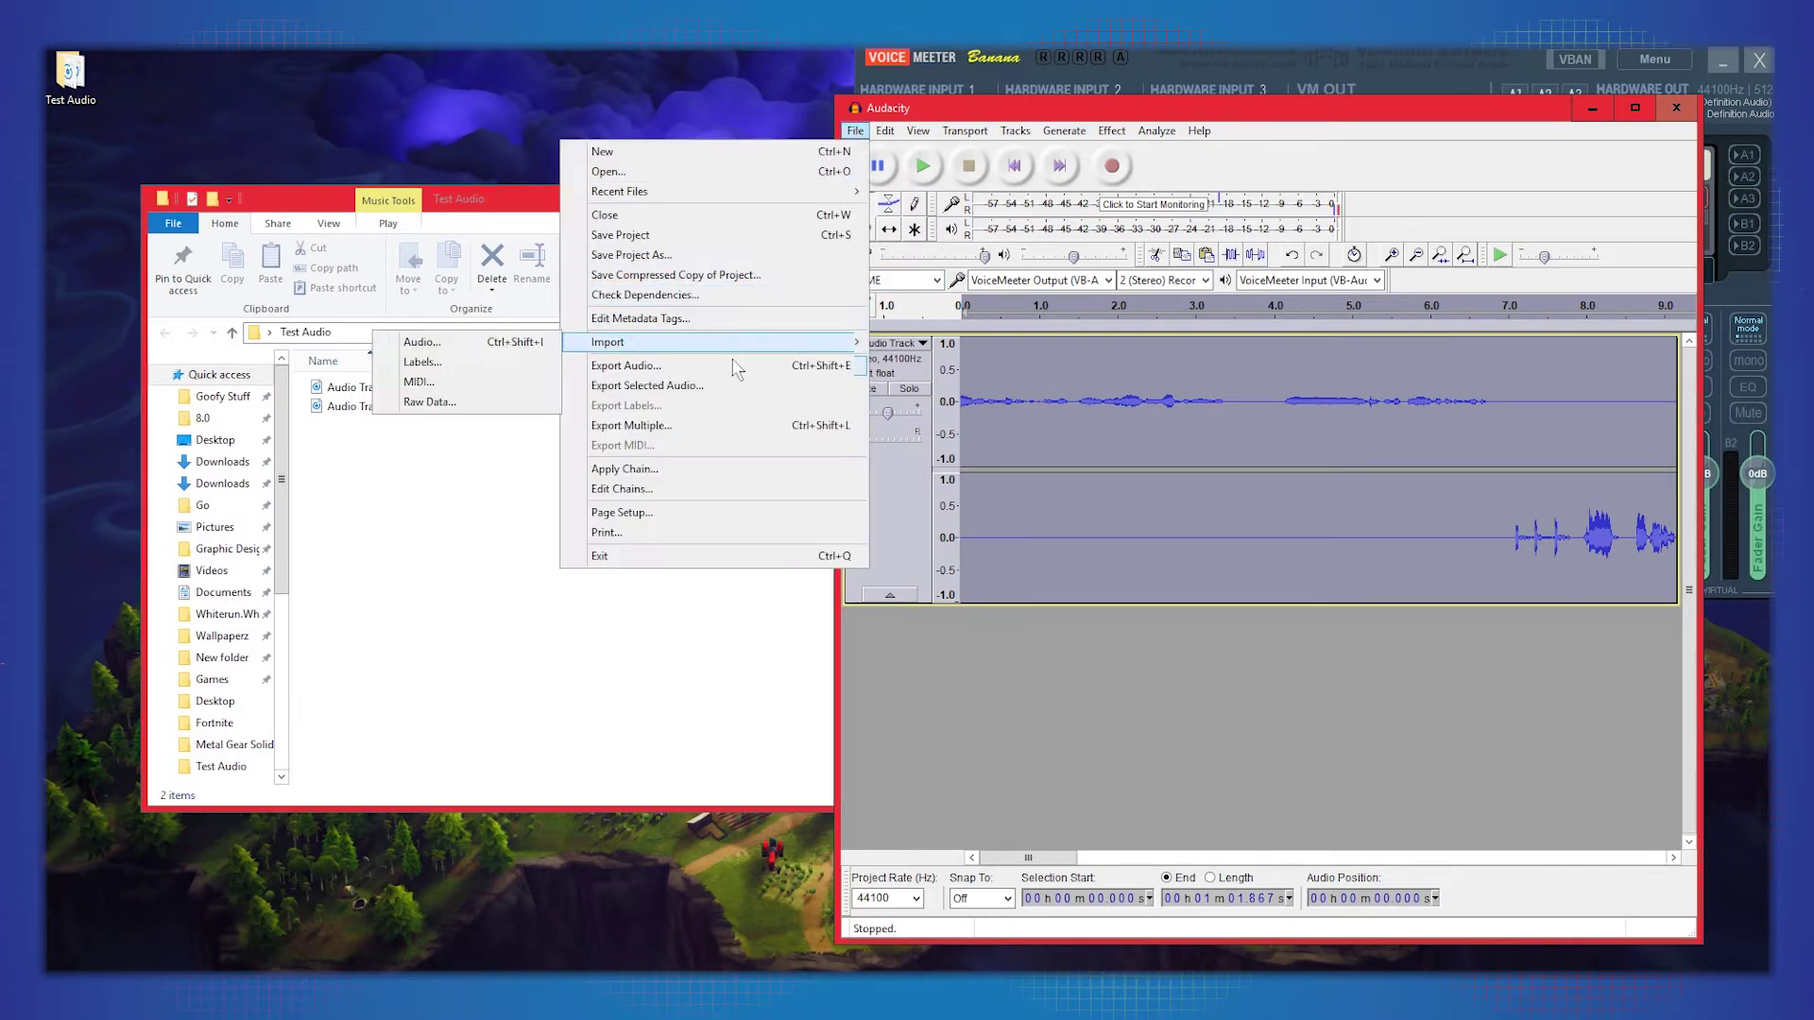
click(698, 374)
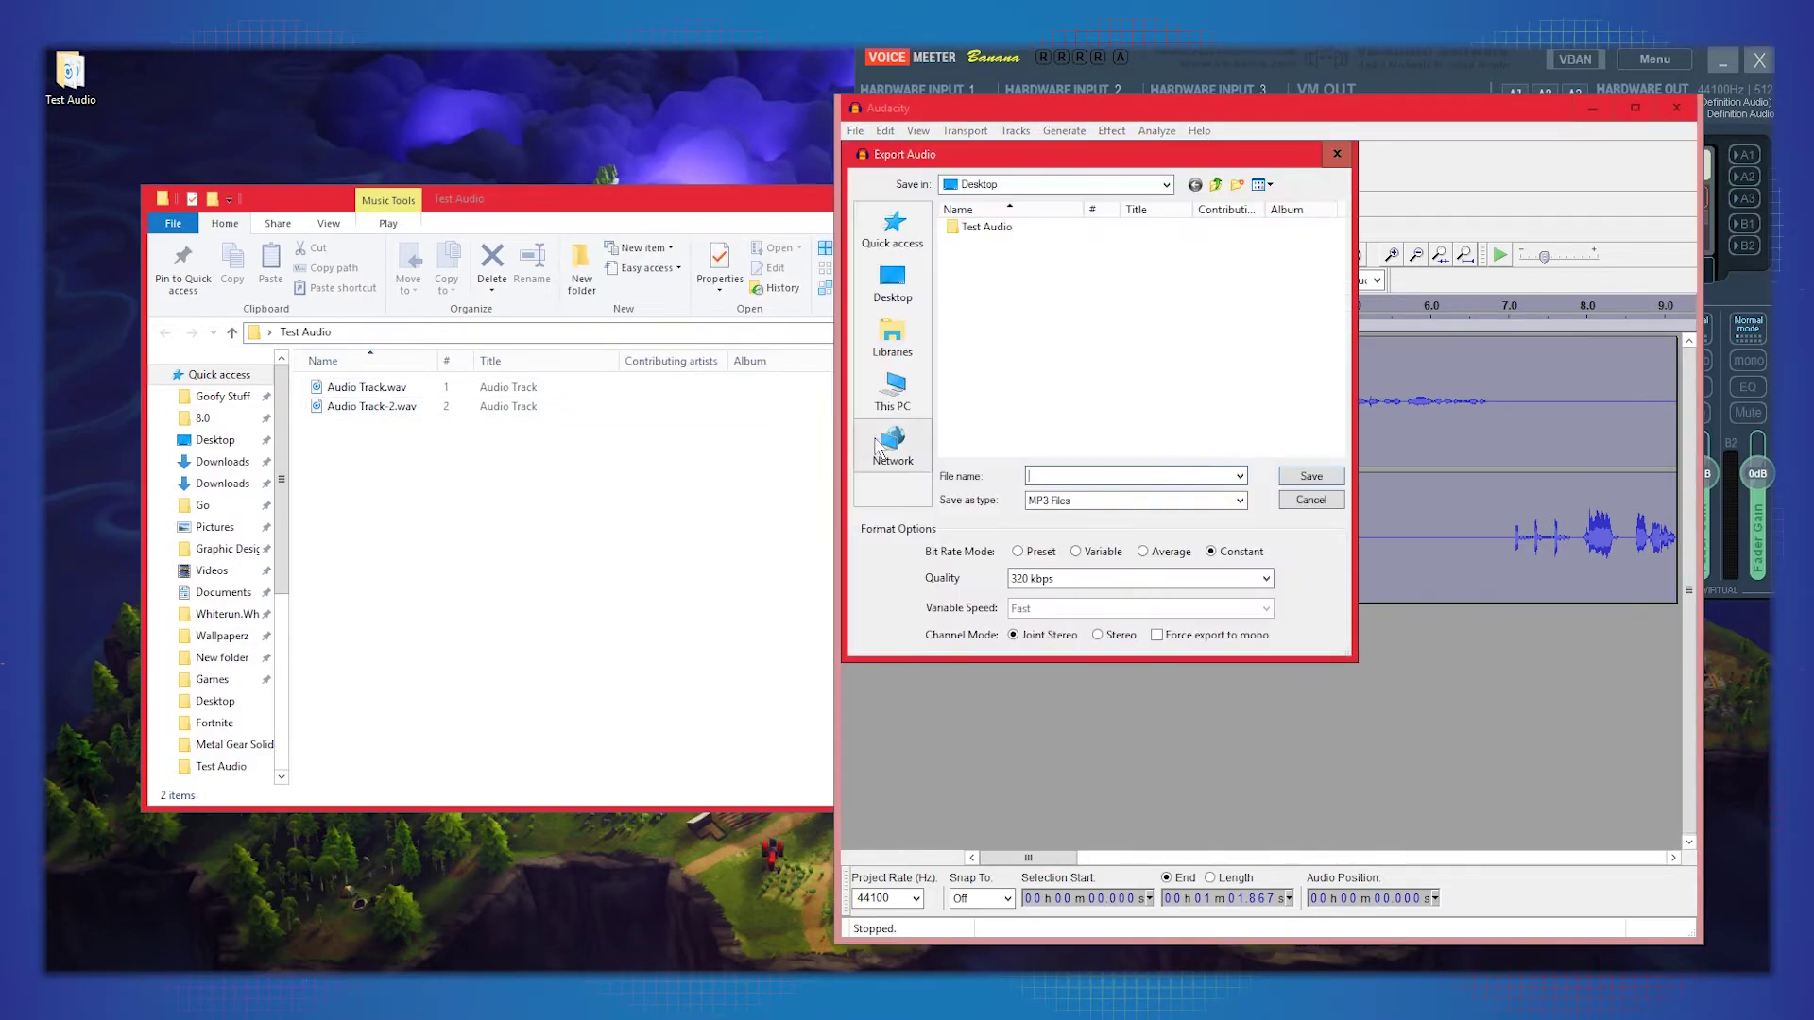
click(1105, 476)
text(Test Audio Master)
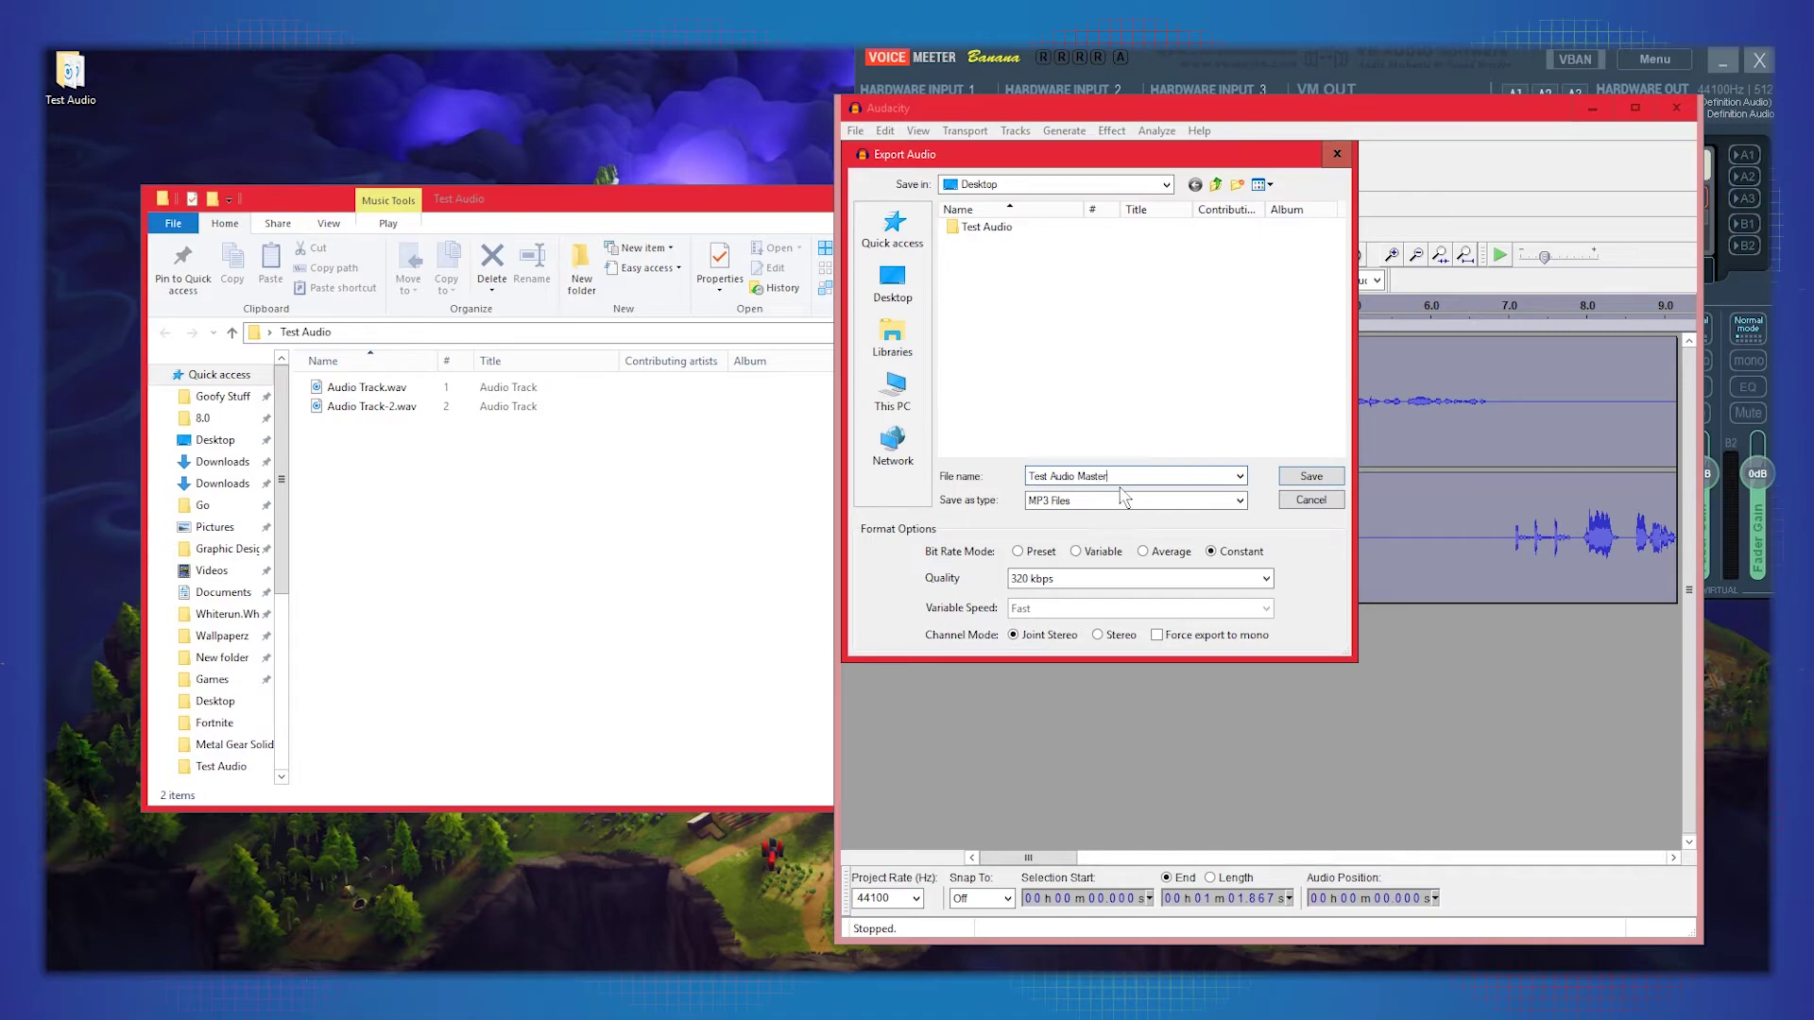
click(1311, 476)
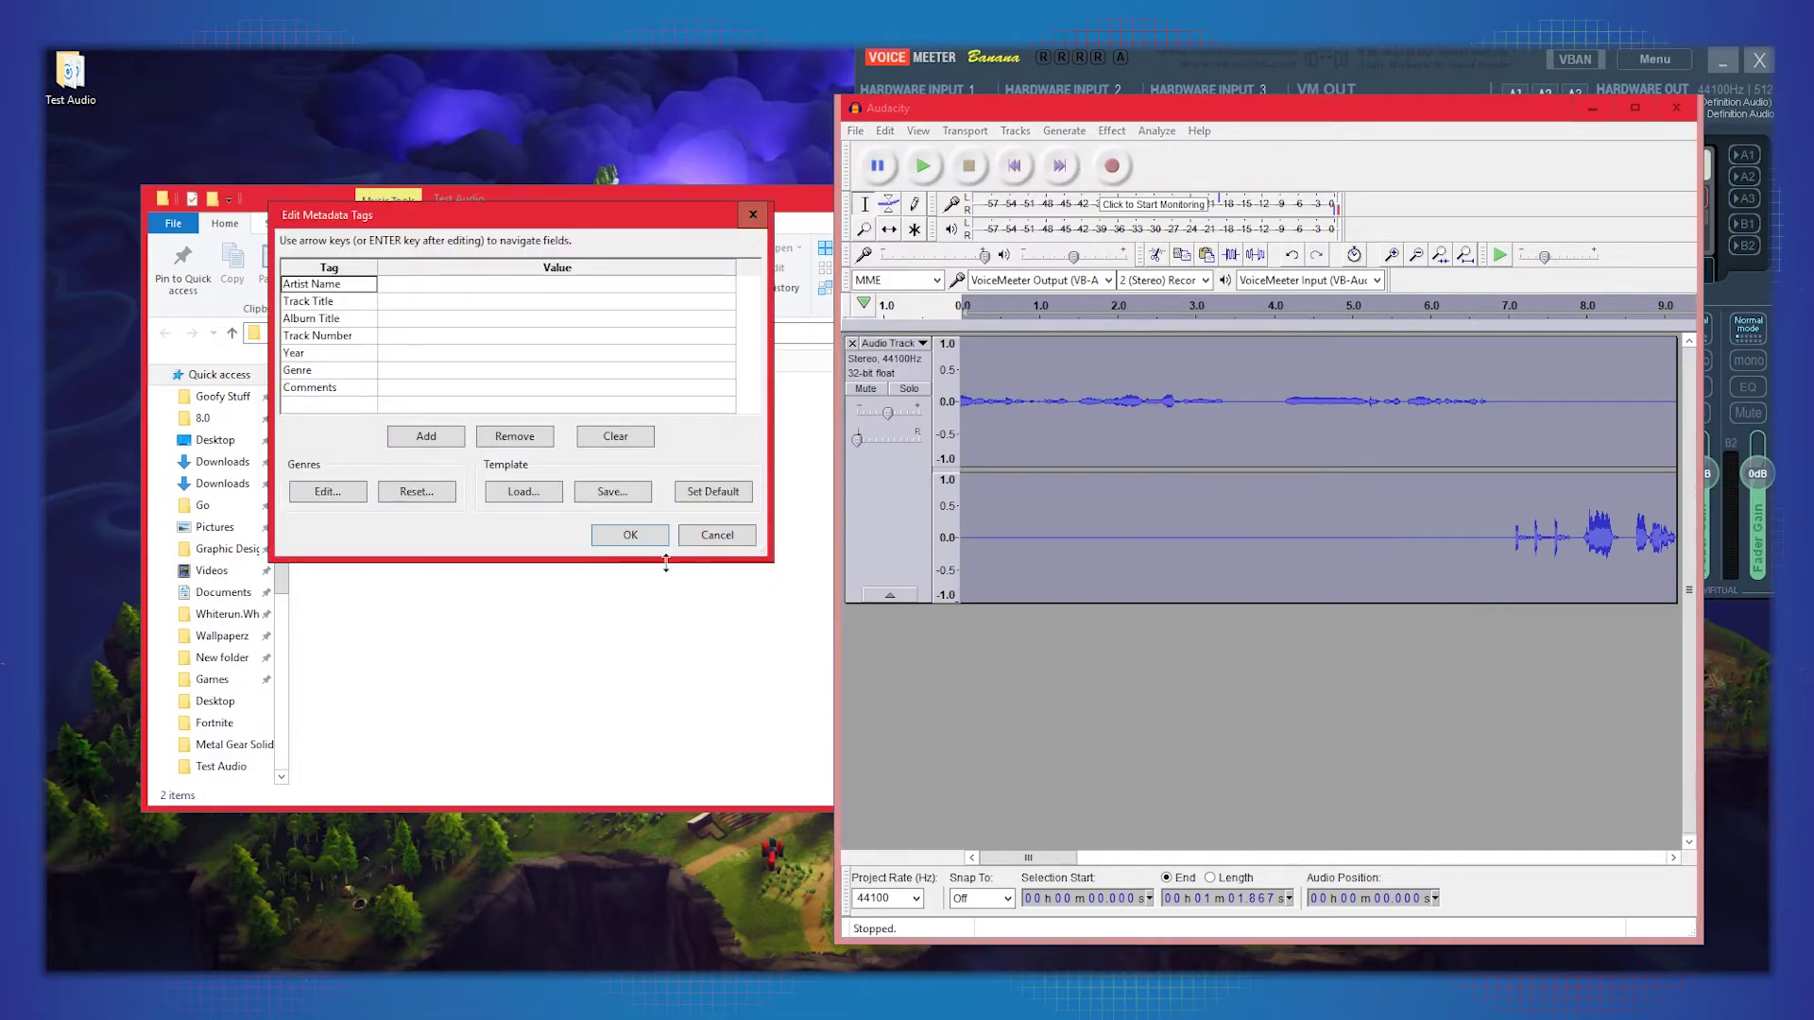
click(630, 535)
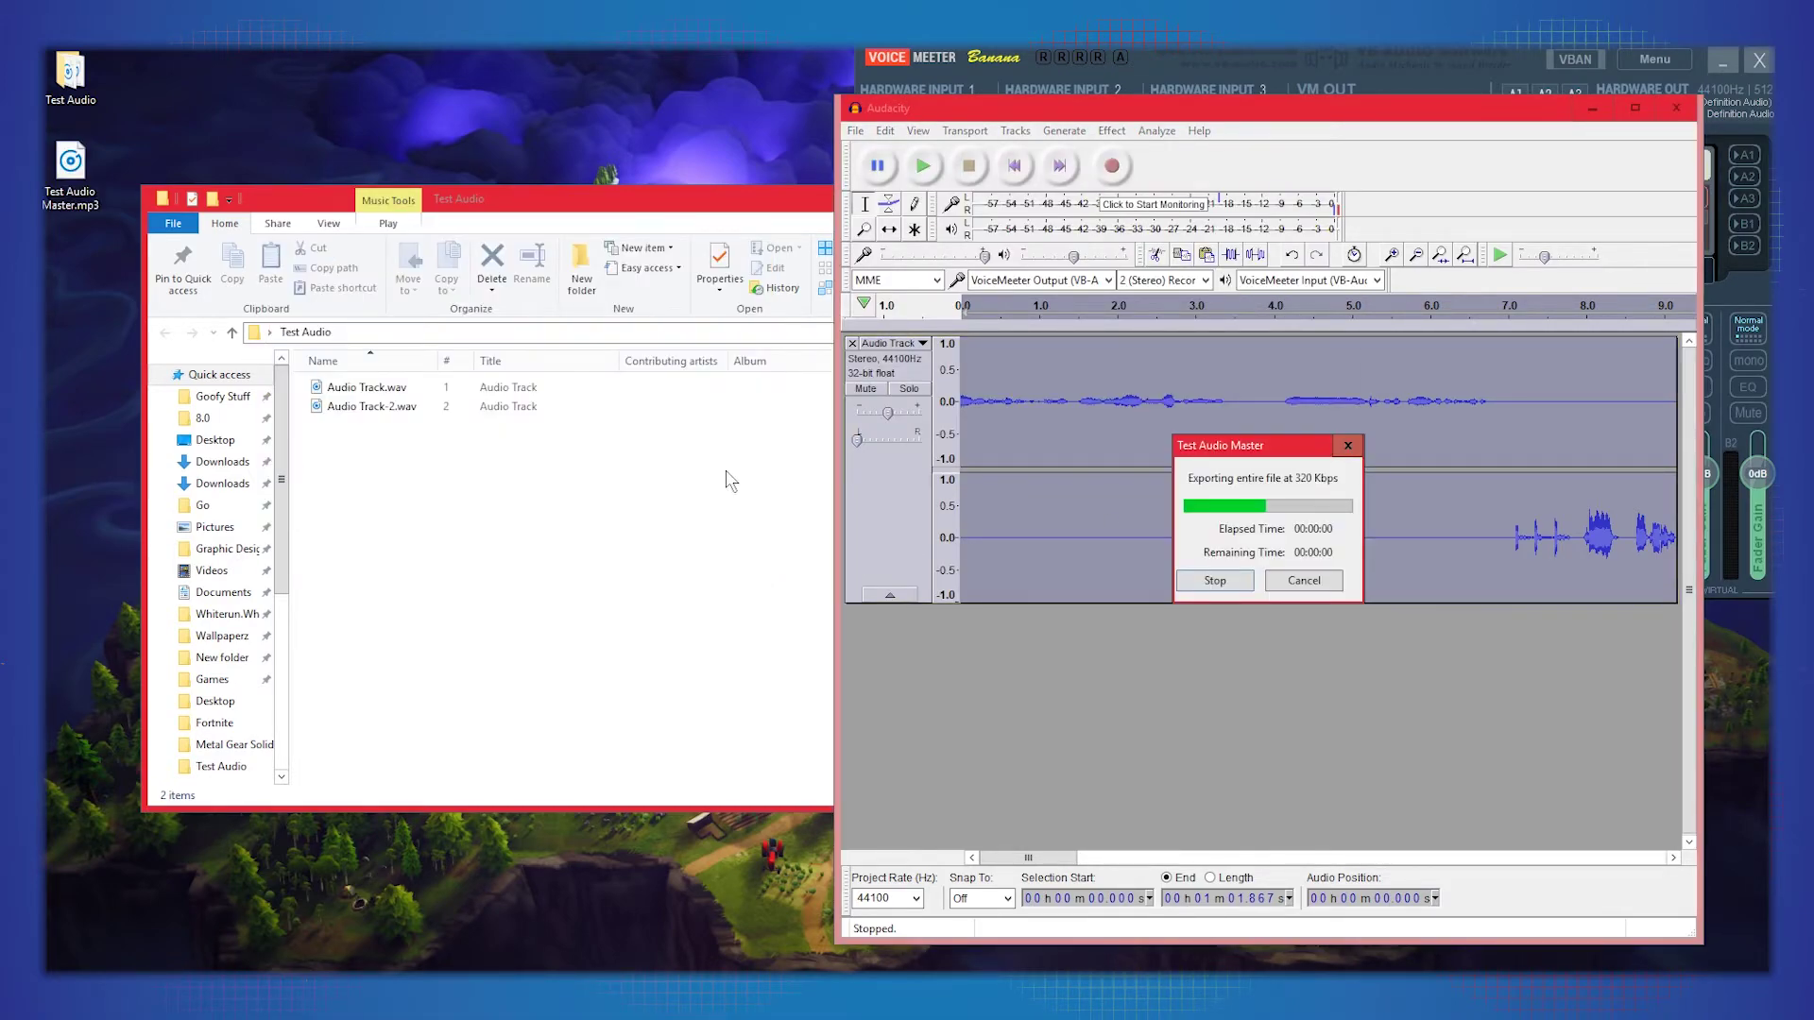
Step: Move Test Audio Master.mp3 into the Test Audio folder beside the two WAVs
drag(99, 204, 406, 498)
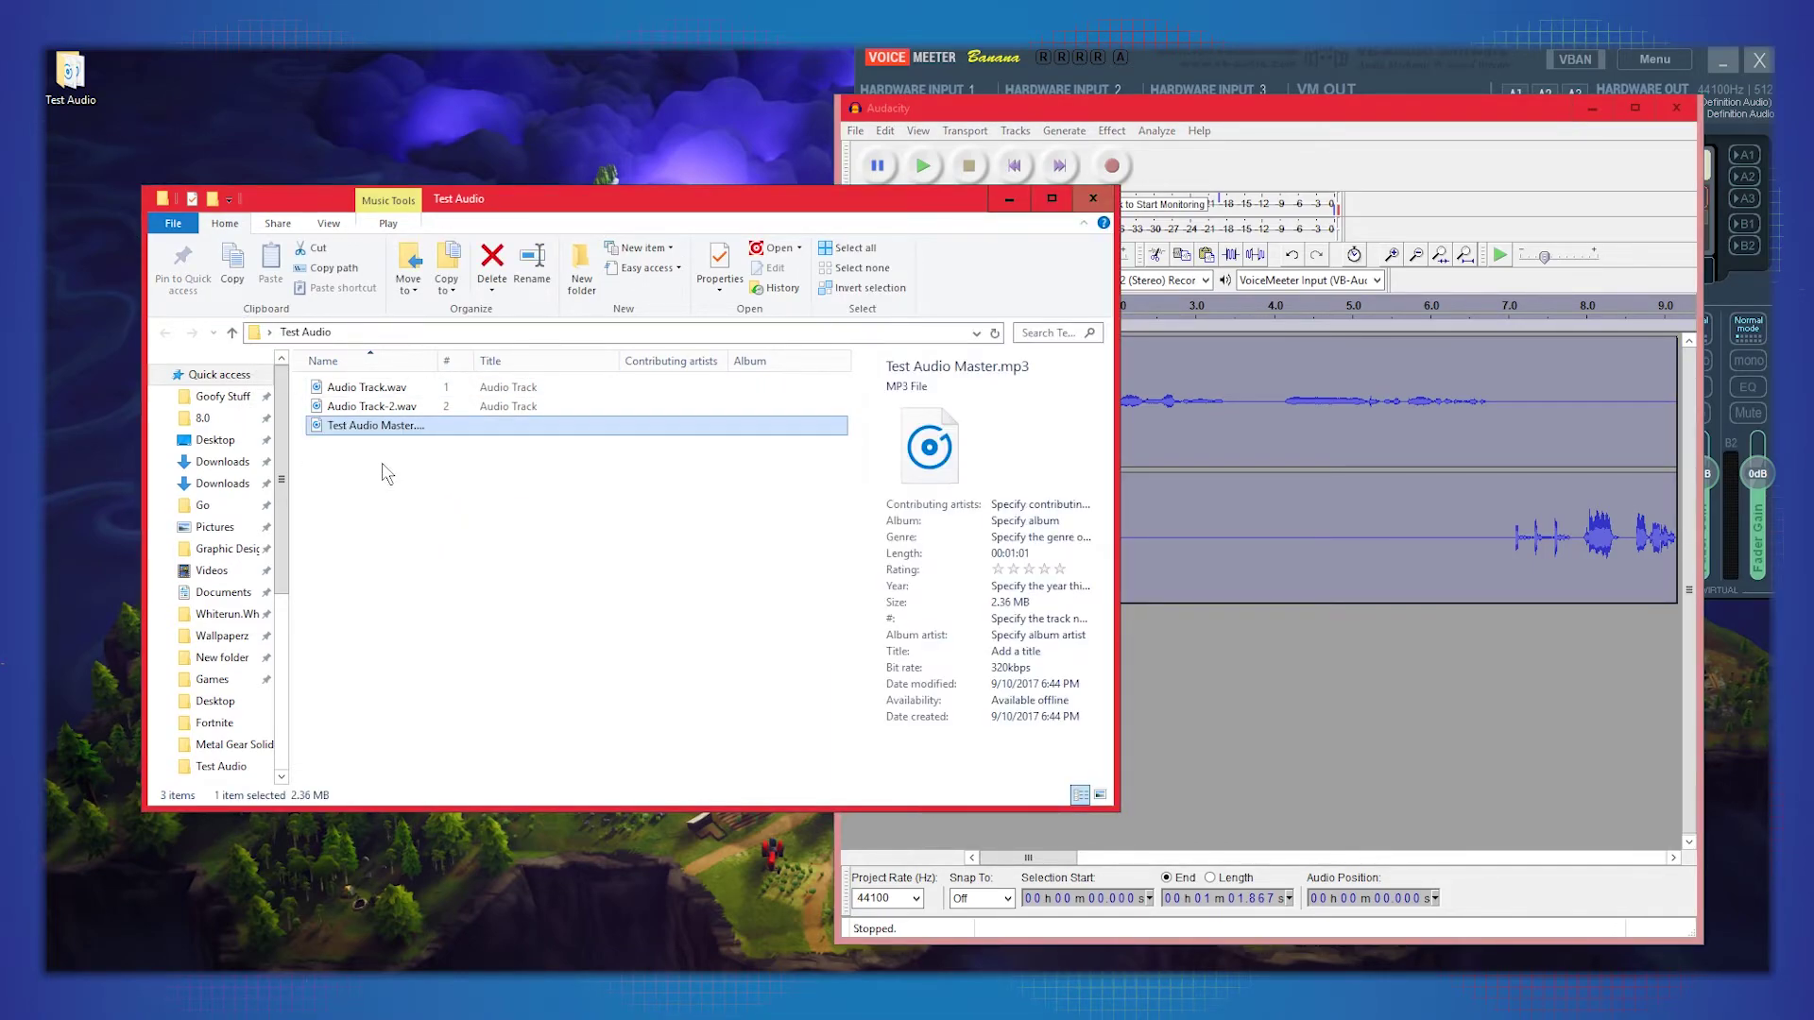
click(385, 467)
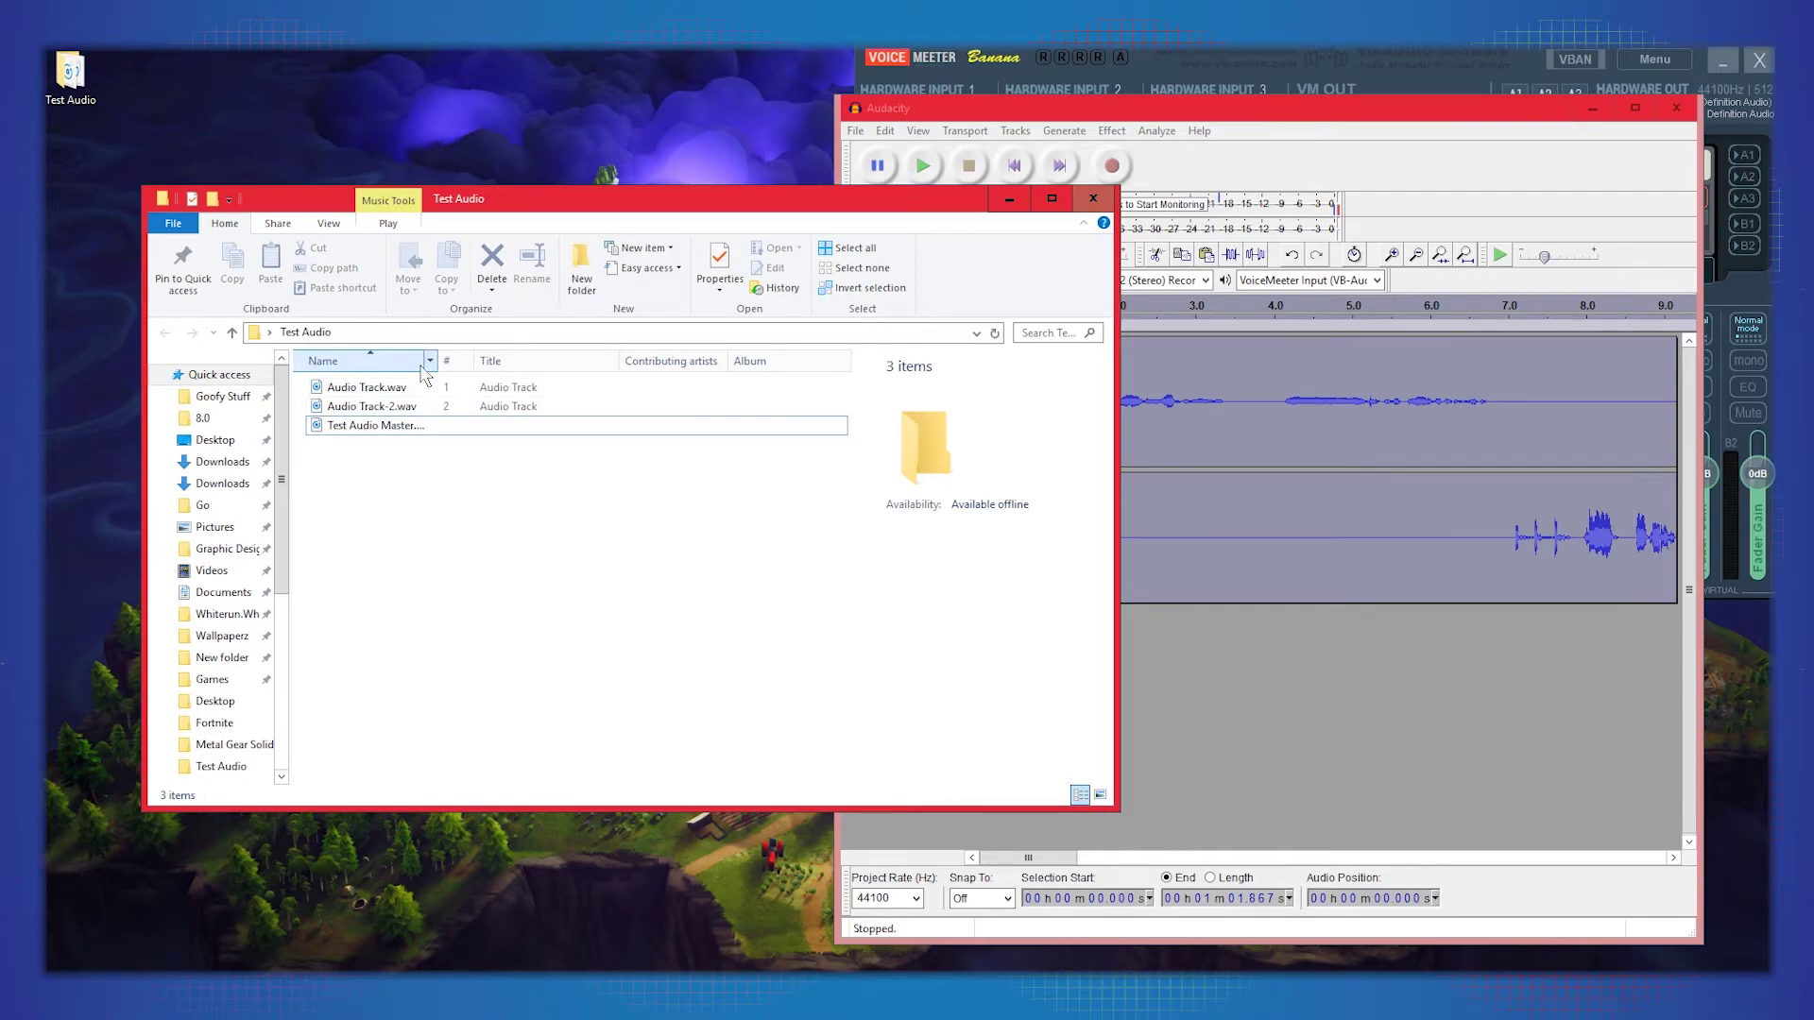
drag(438, 360, 522, 360)
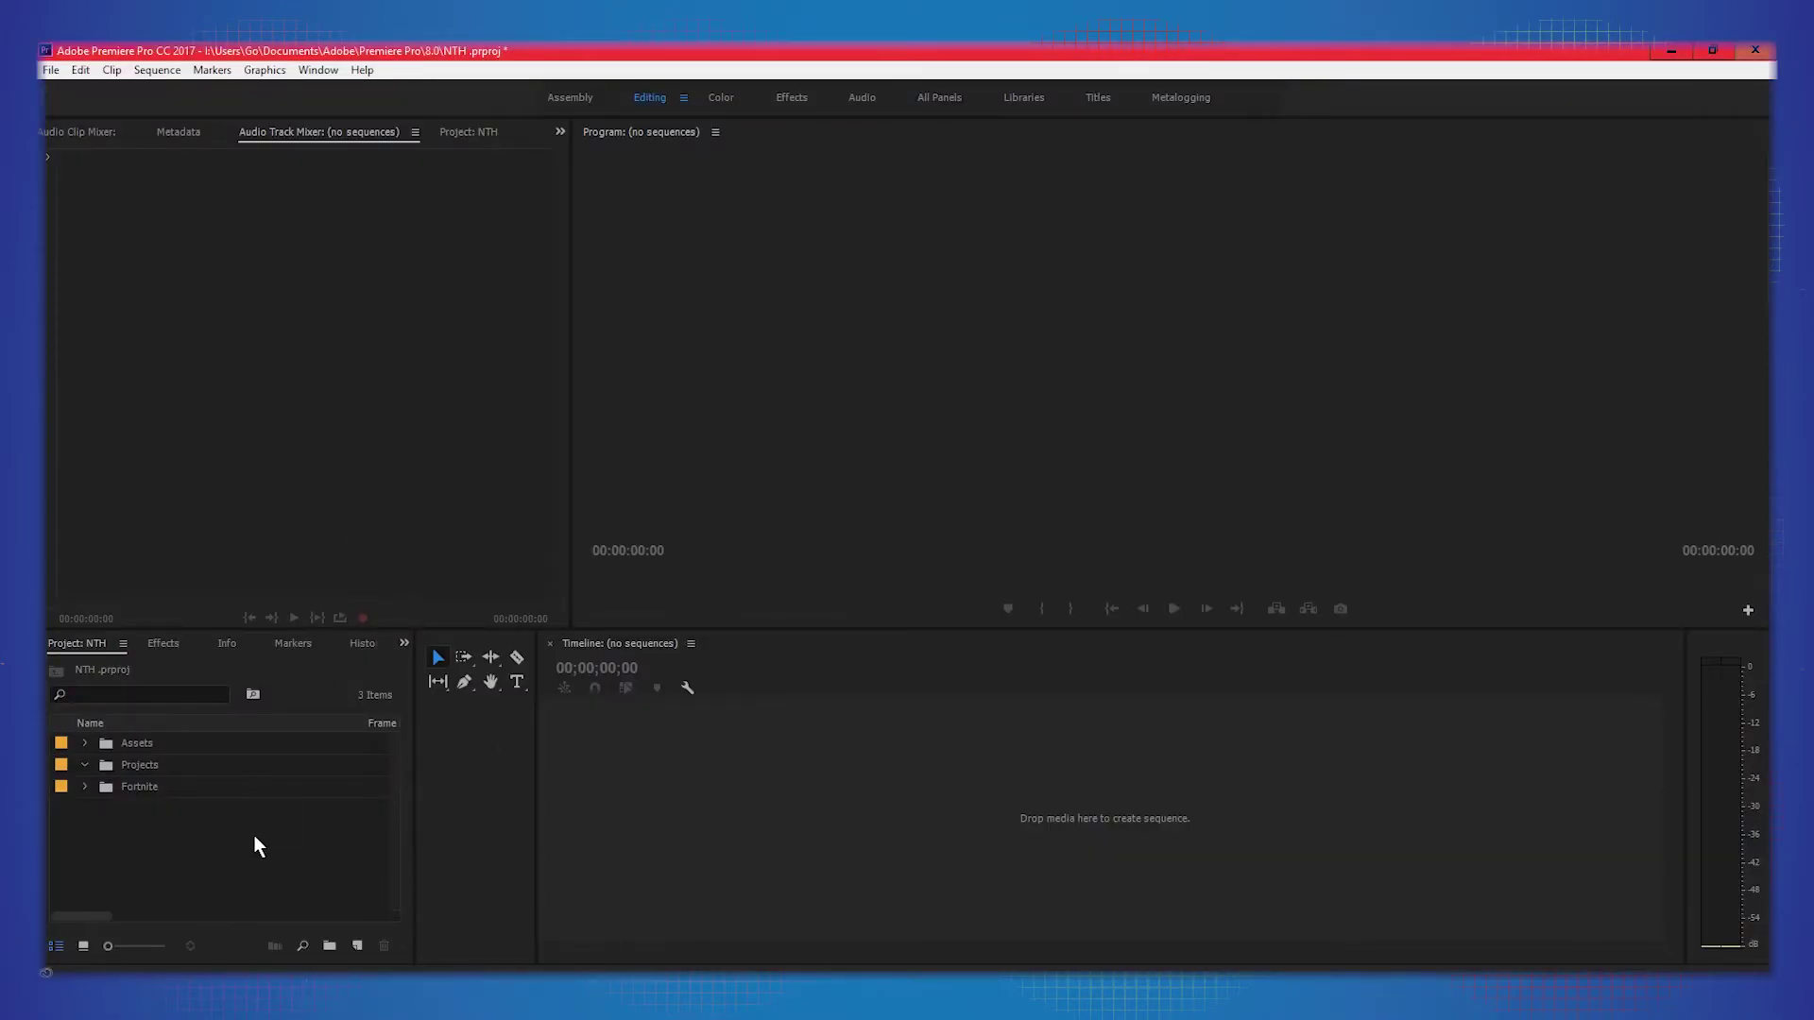
Step: Import the Test Audio folder as a bin and create a sequence from Audio Track.wav on A1
key(alt+Tab)
drag(513, 196, 1200, 121)
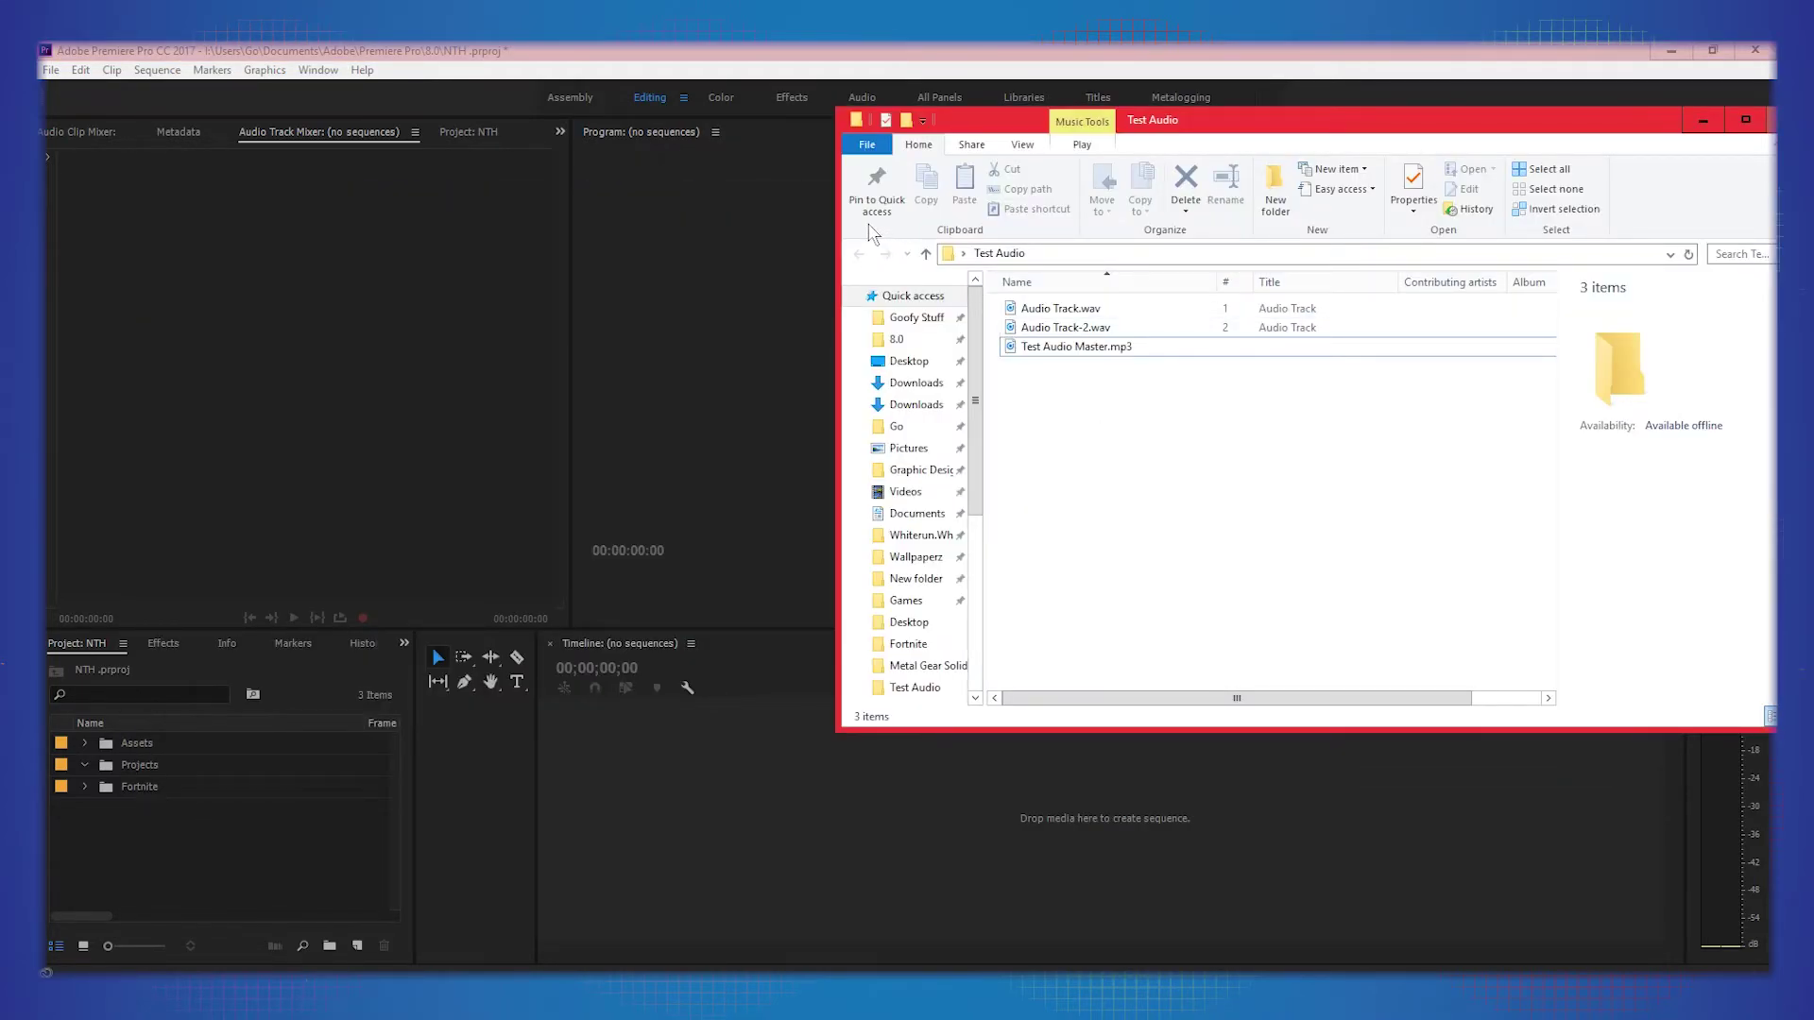
click(909, 361)
drag(1023, 319, 251, 860)
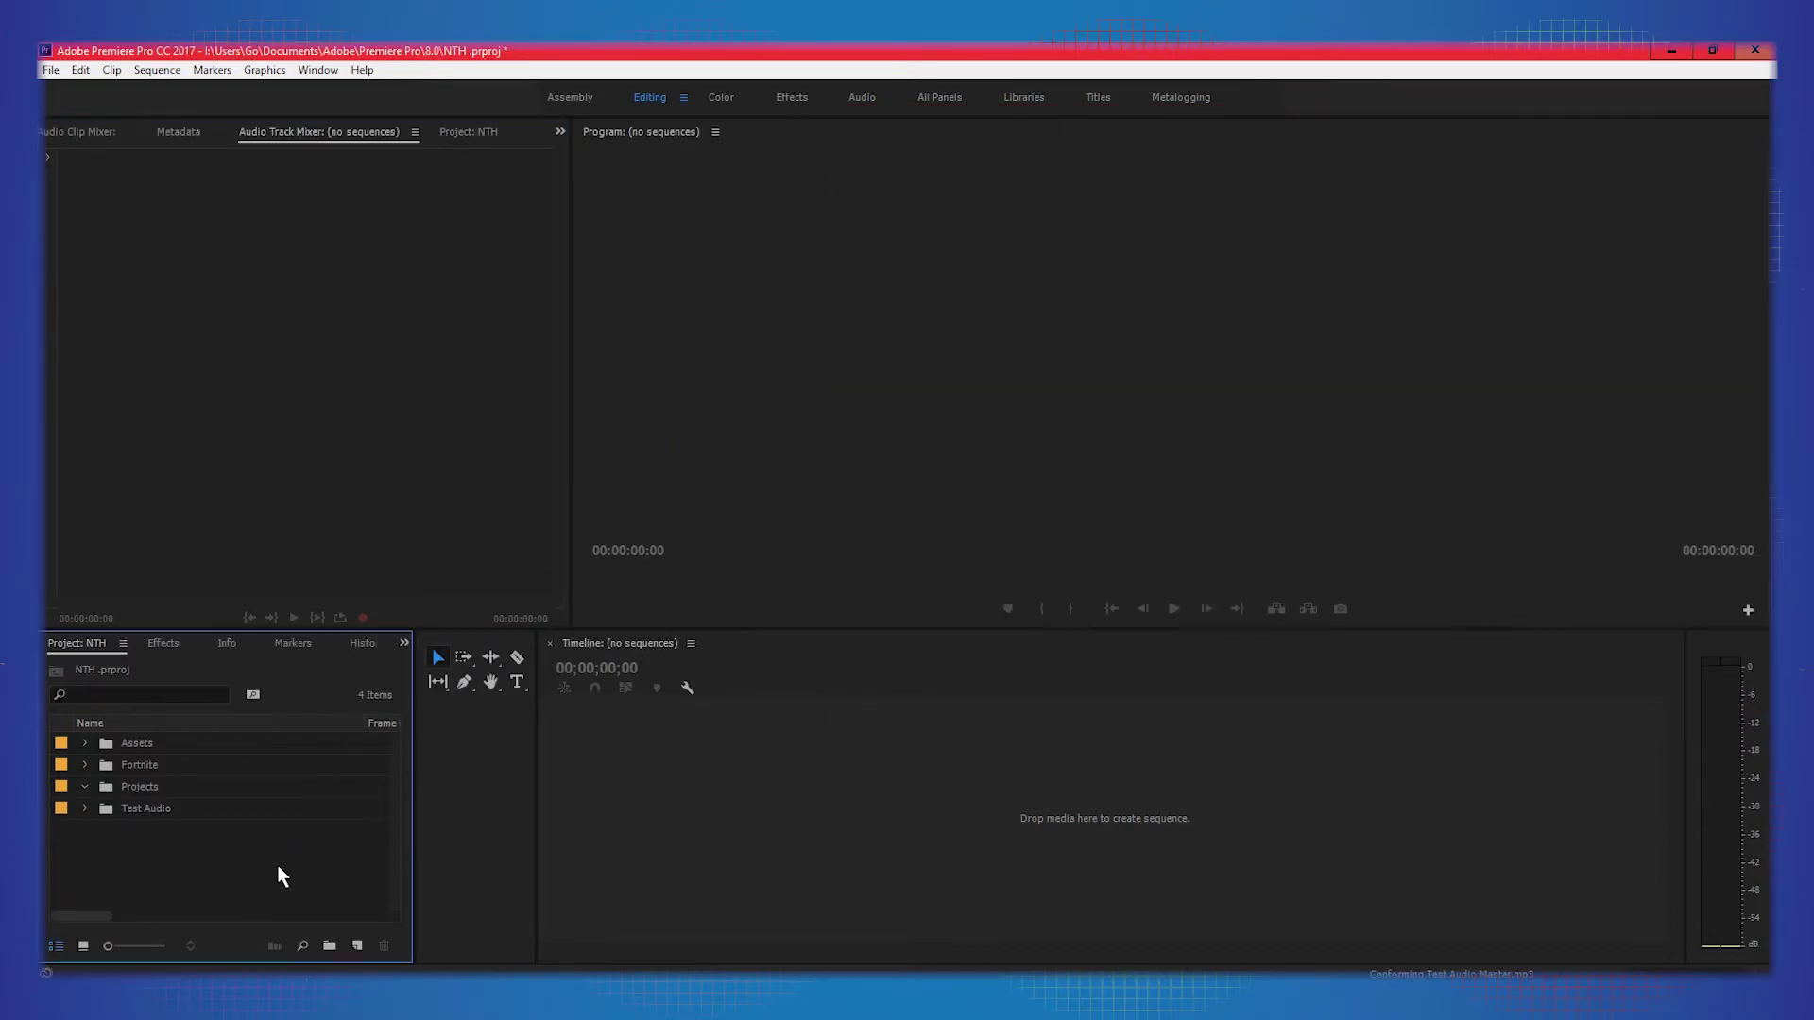
double_click(108, 809)
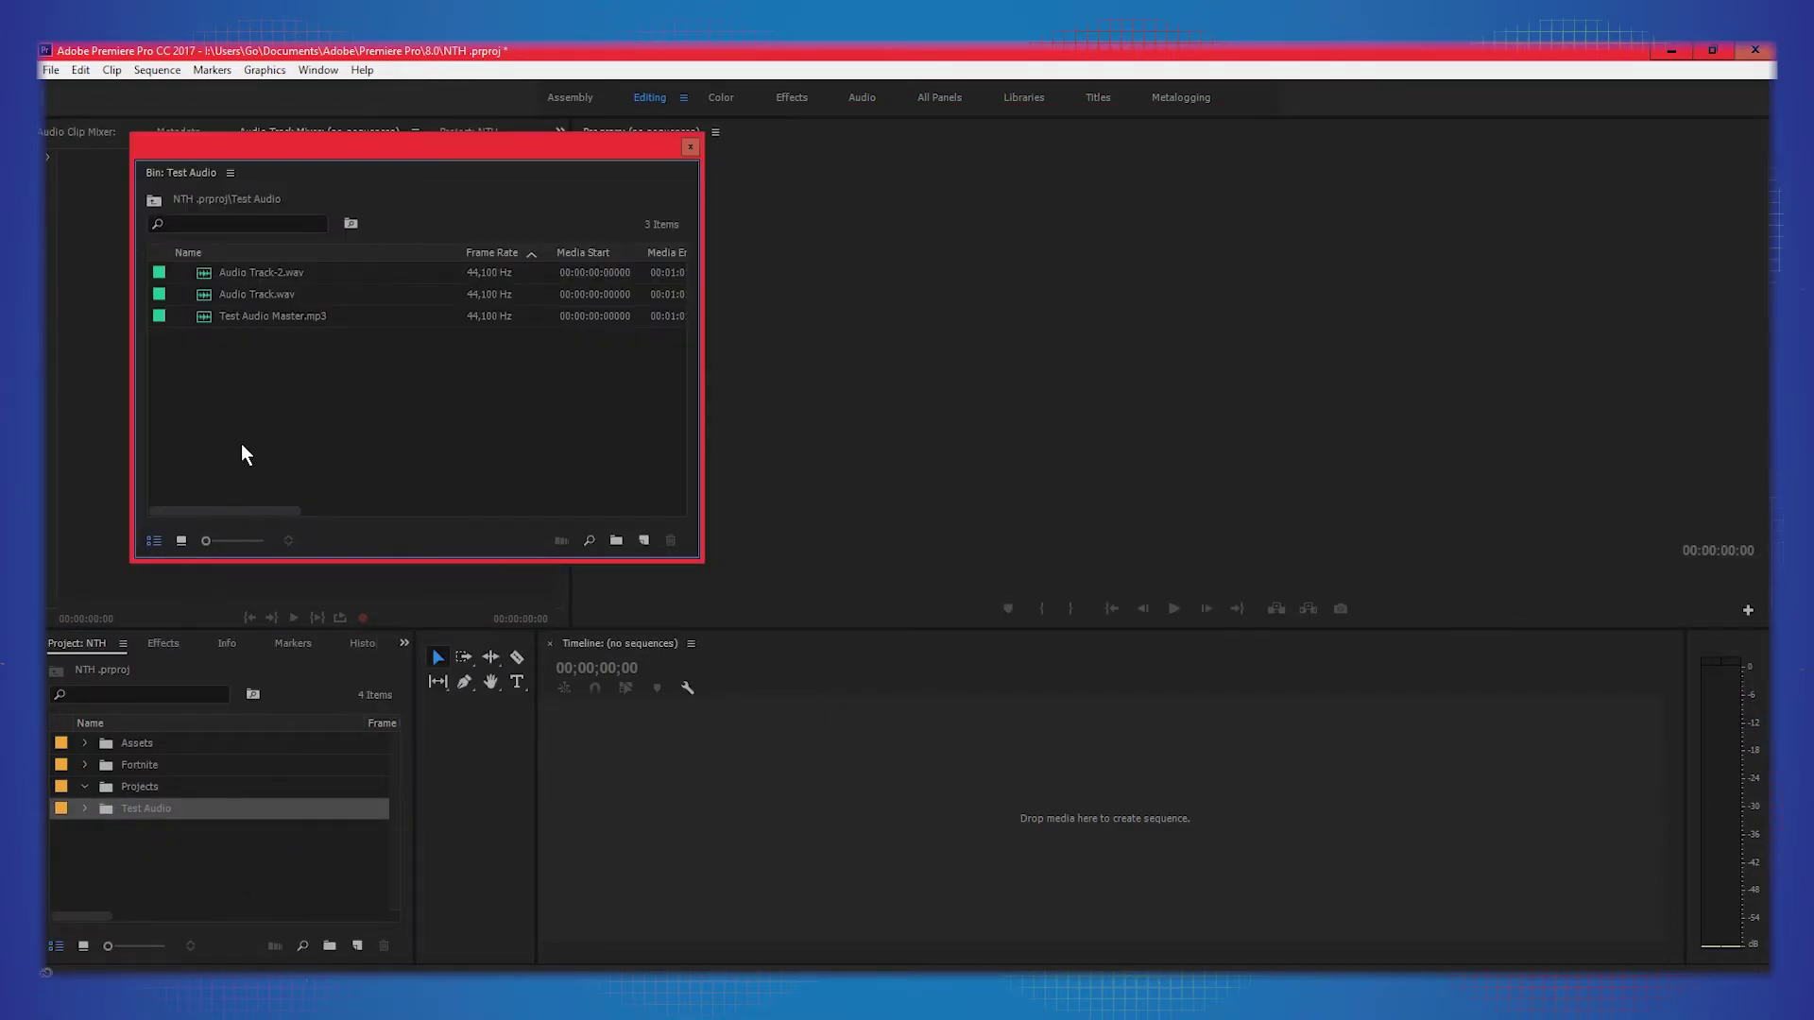
drag(237, 287, 563, 777)
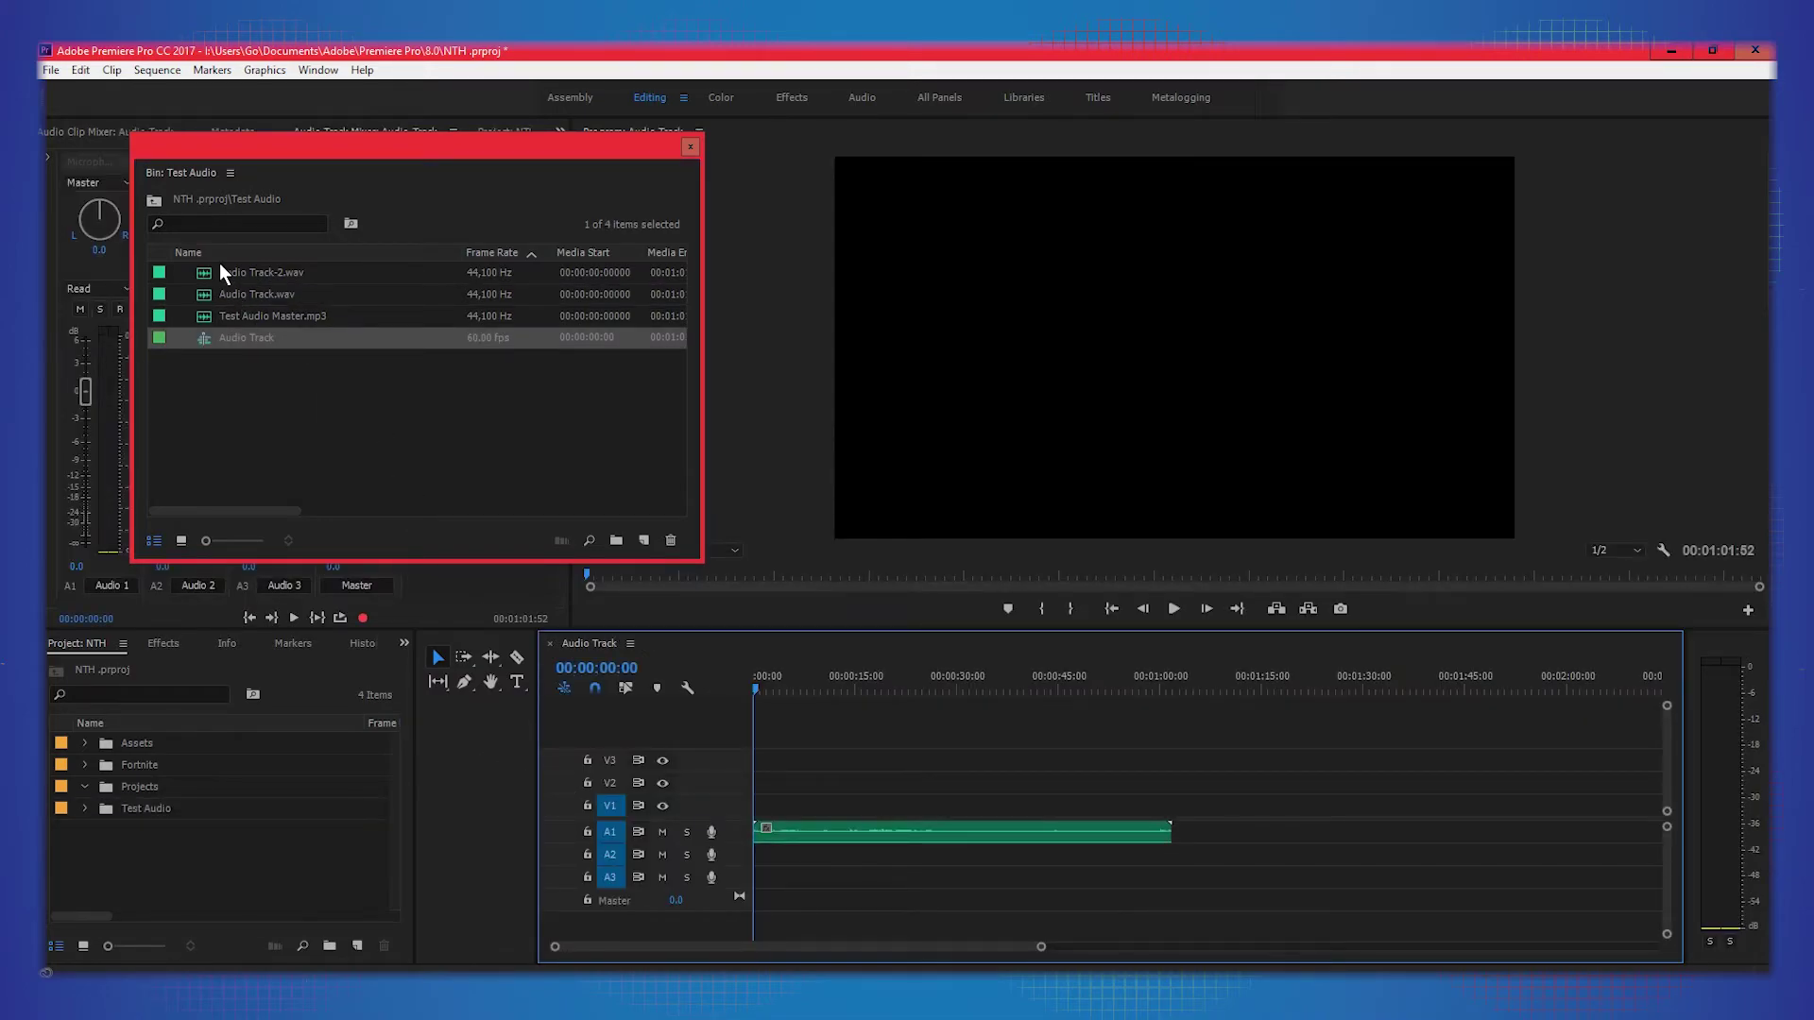
Step: Add Audio Track-2.wav on A2, zoom in, enlarge both audio tracks, and maximize the Timeline
drag(236, 282, 733, 860)
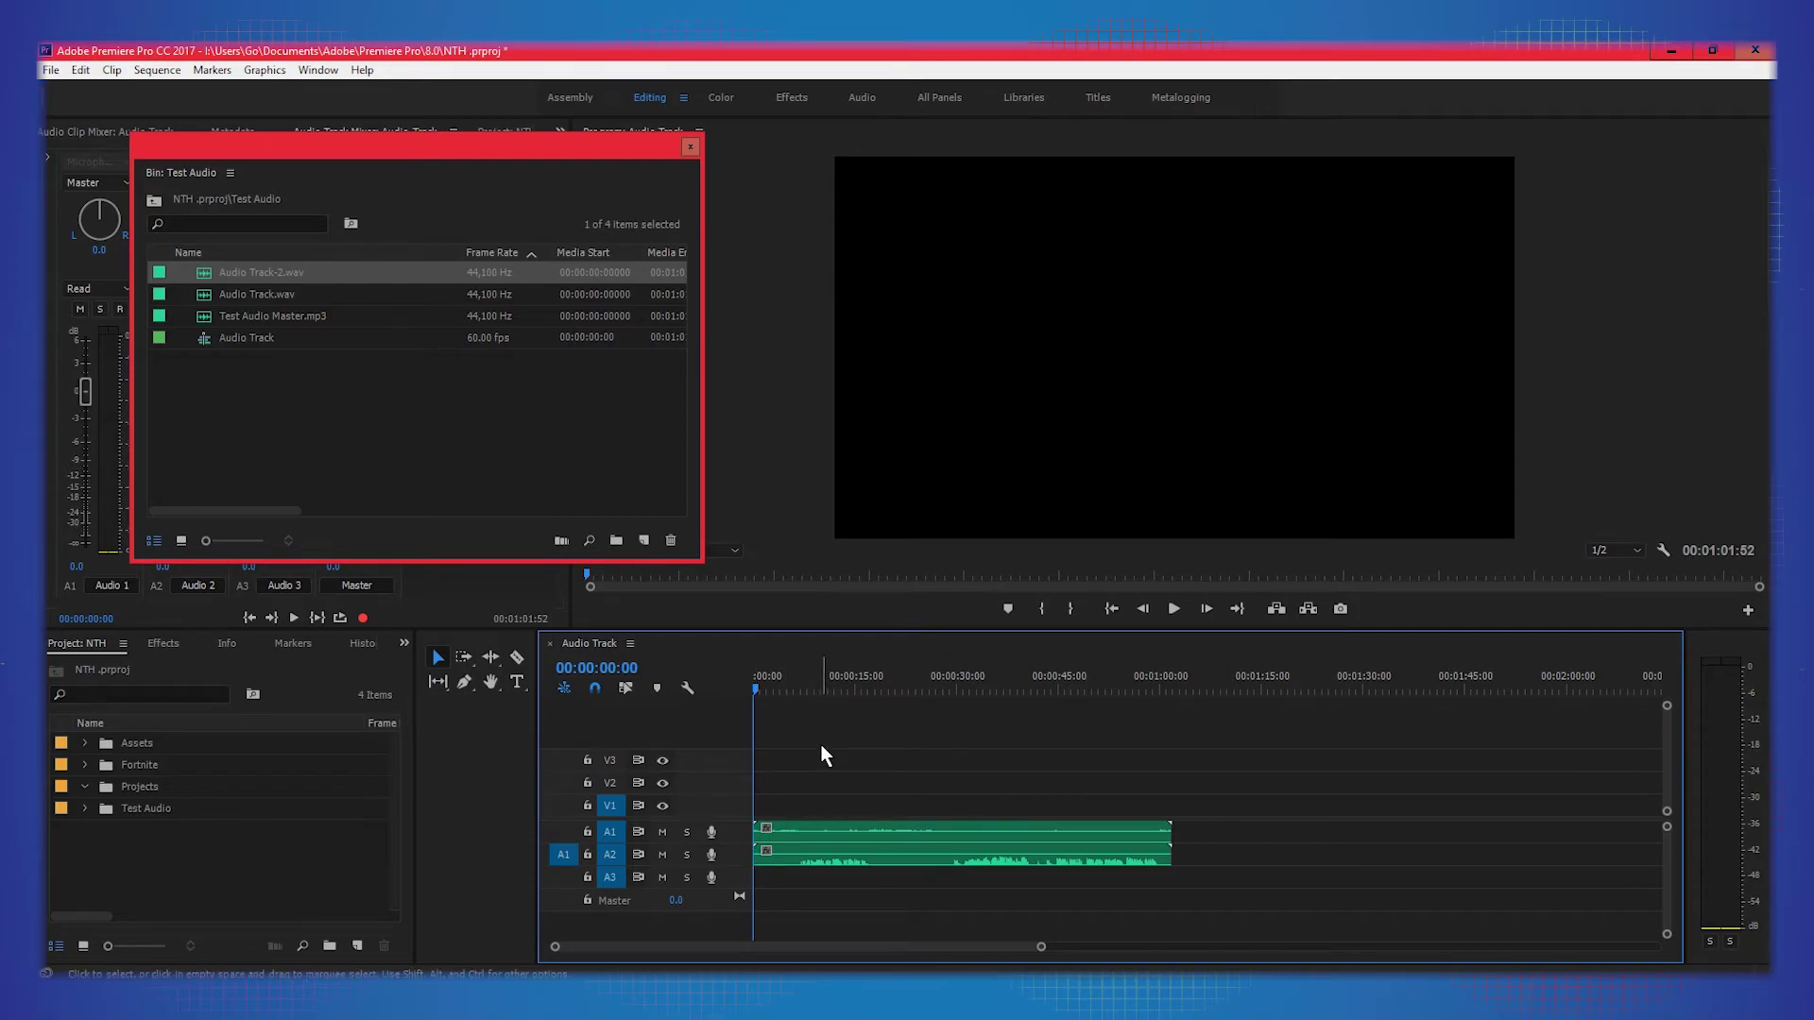
key(=)
key(=)
key(=)
key(=)
key(alt+=)
key(alt+=)
key(alt+=)
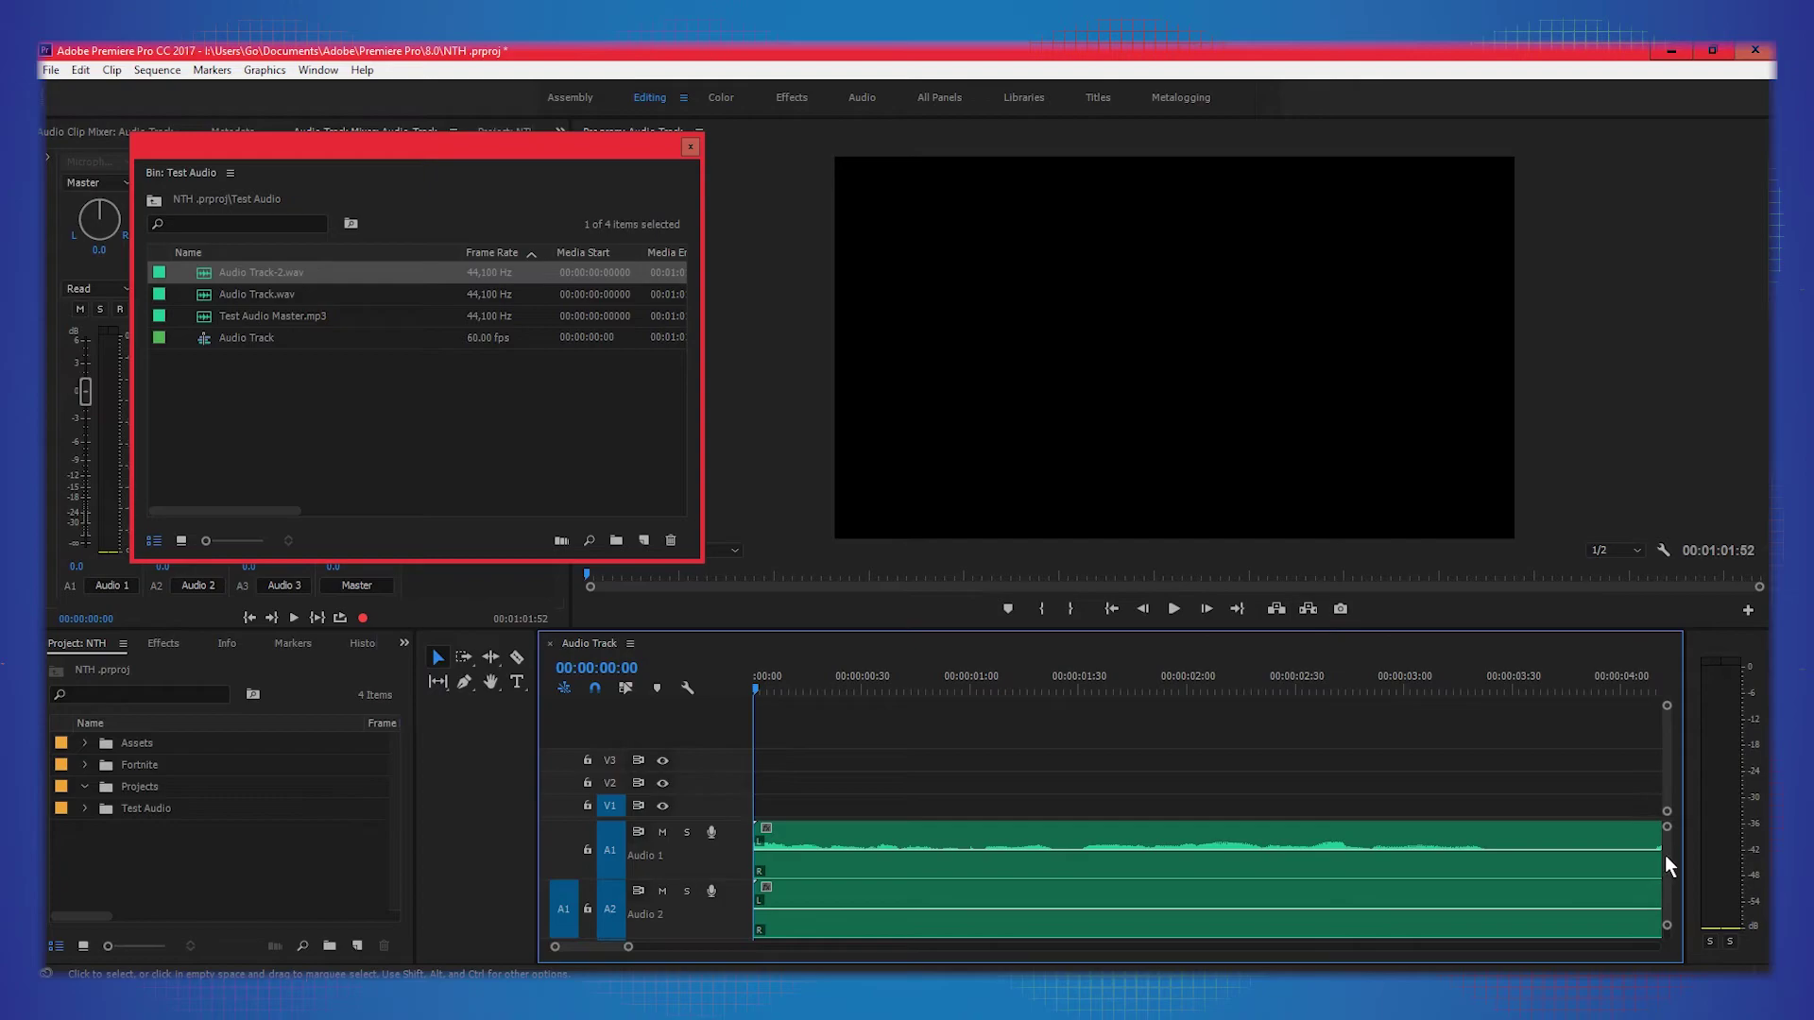
key(alt+-)
key(alt+=)
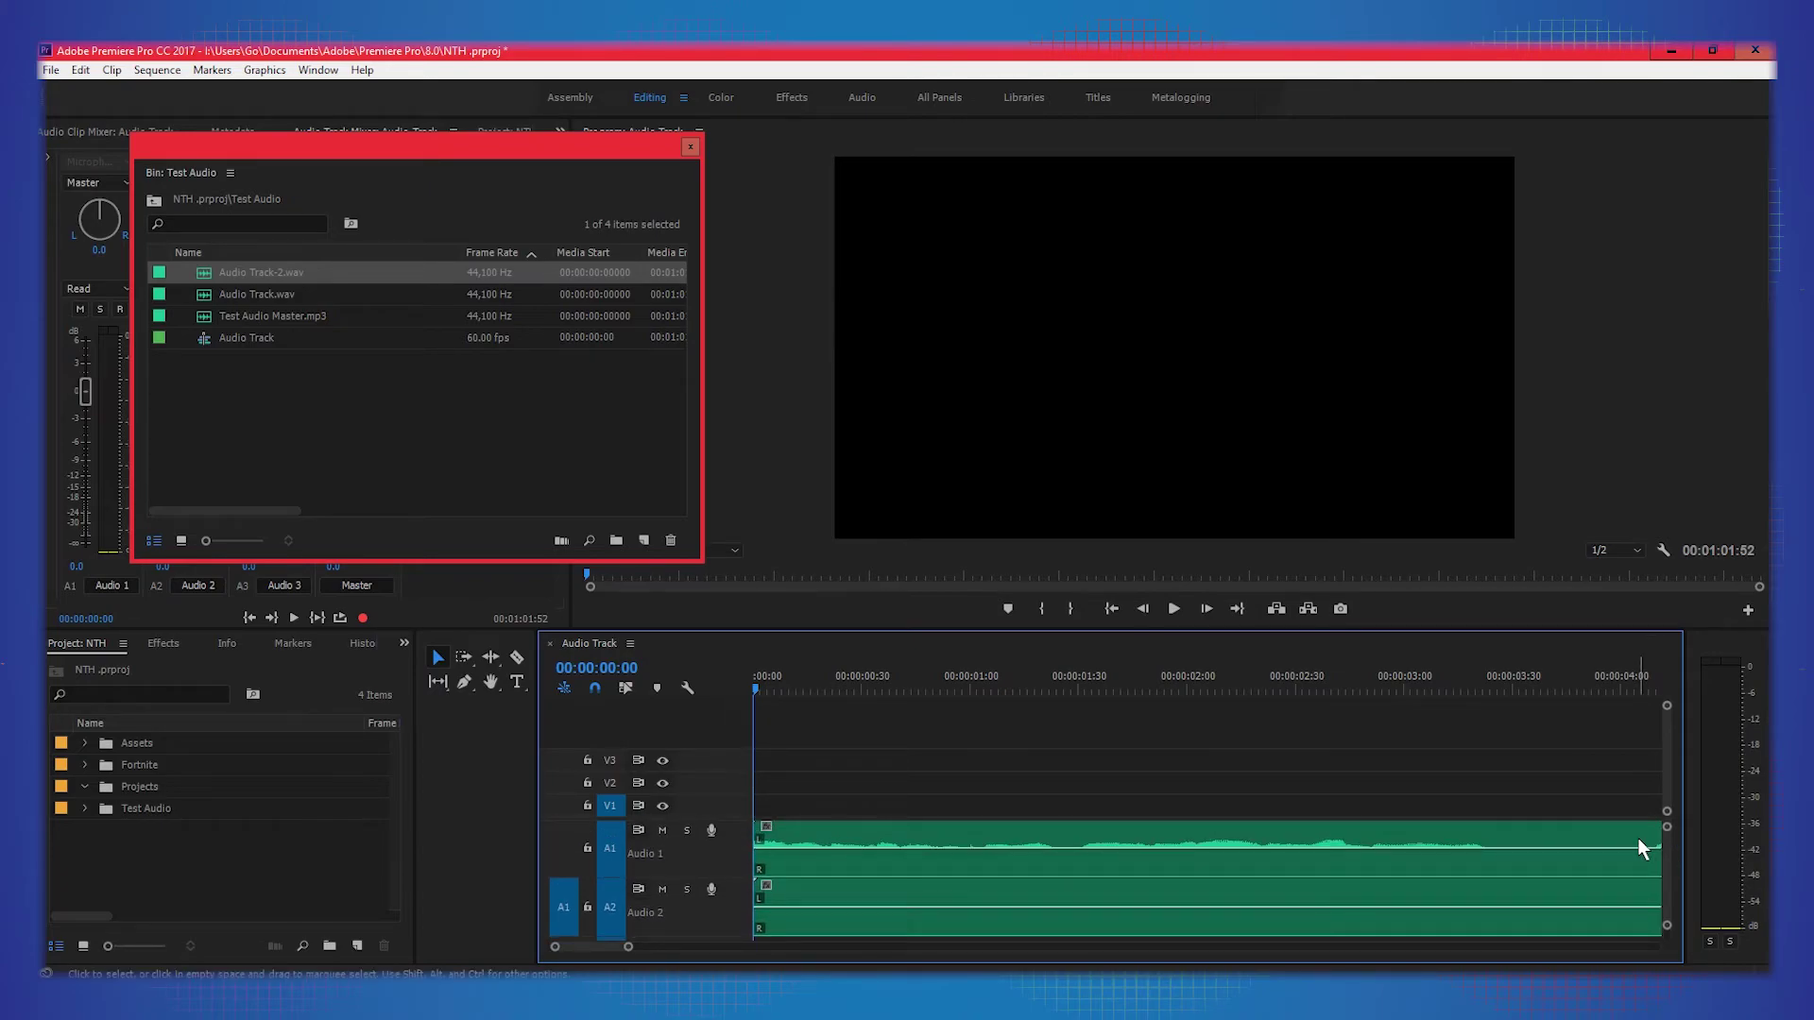
key(alt+=)
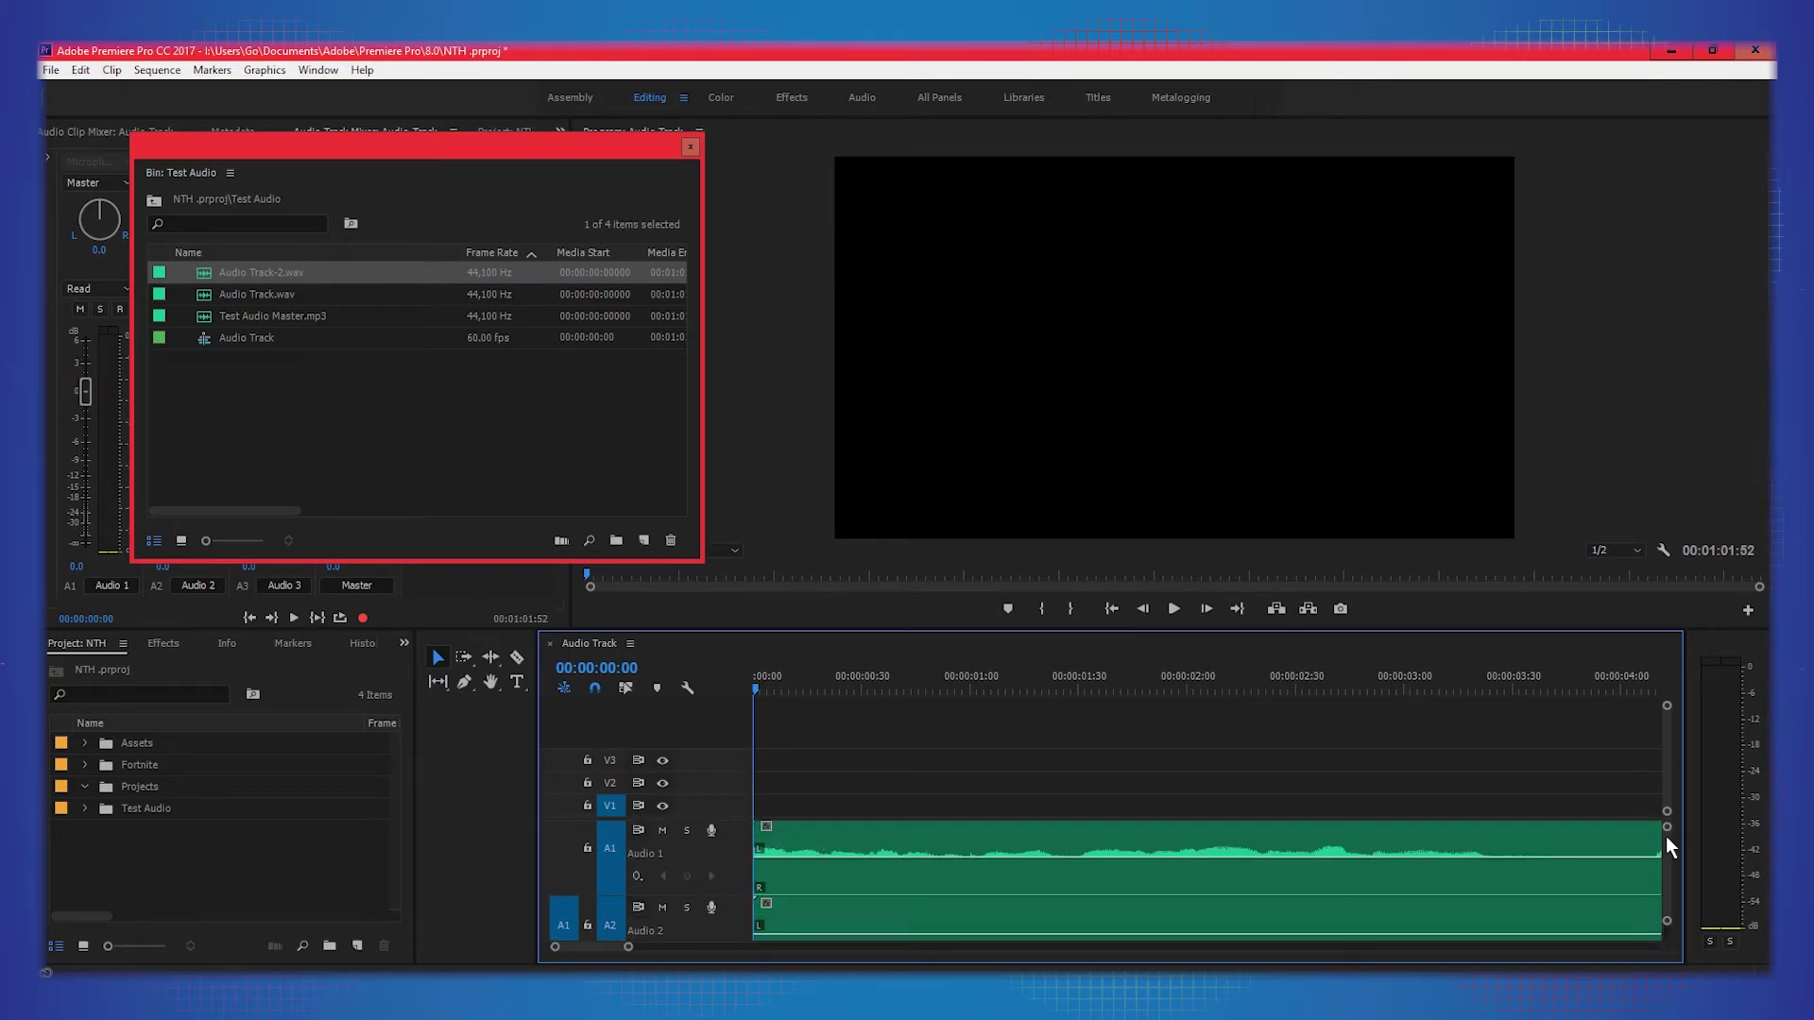
key(alt+-)
key(alt+=)
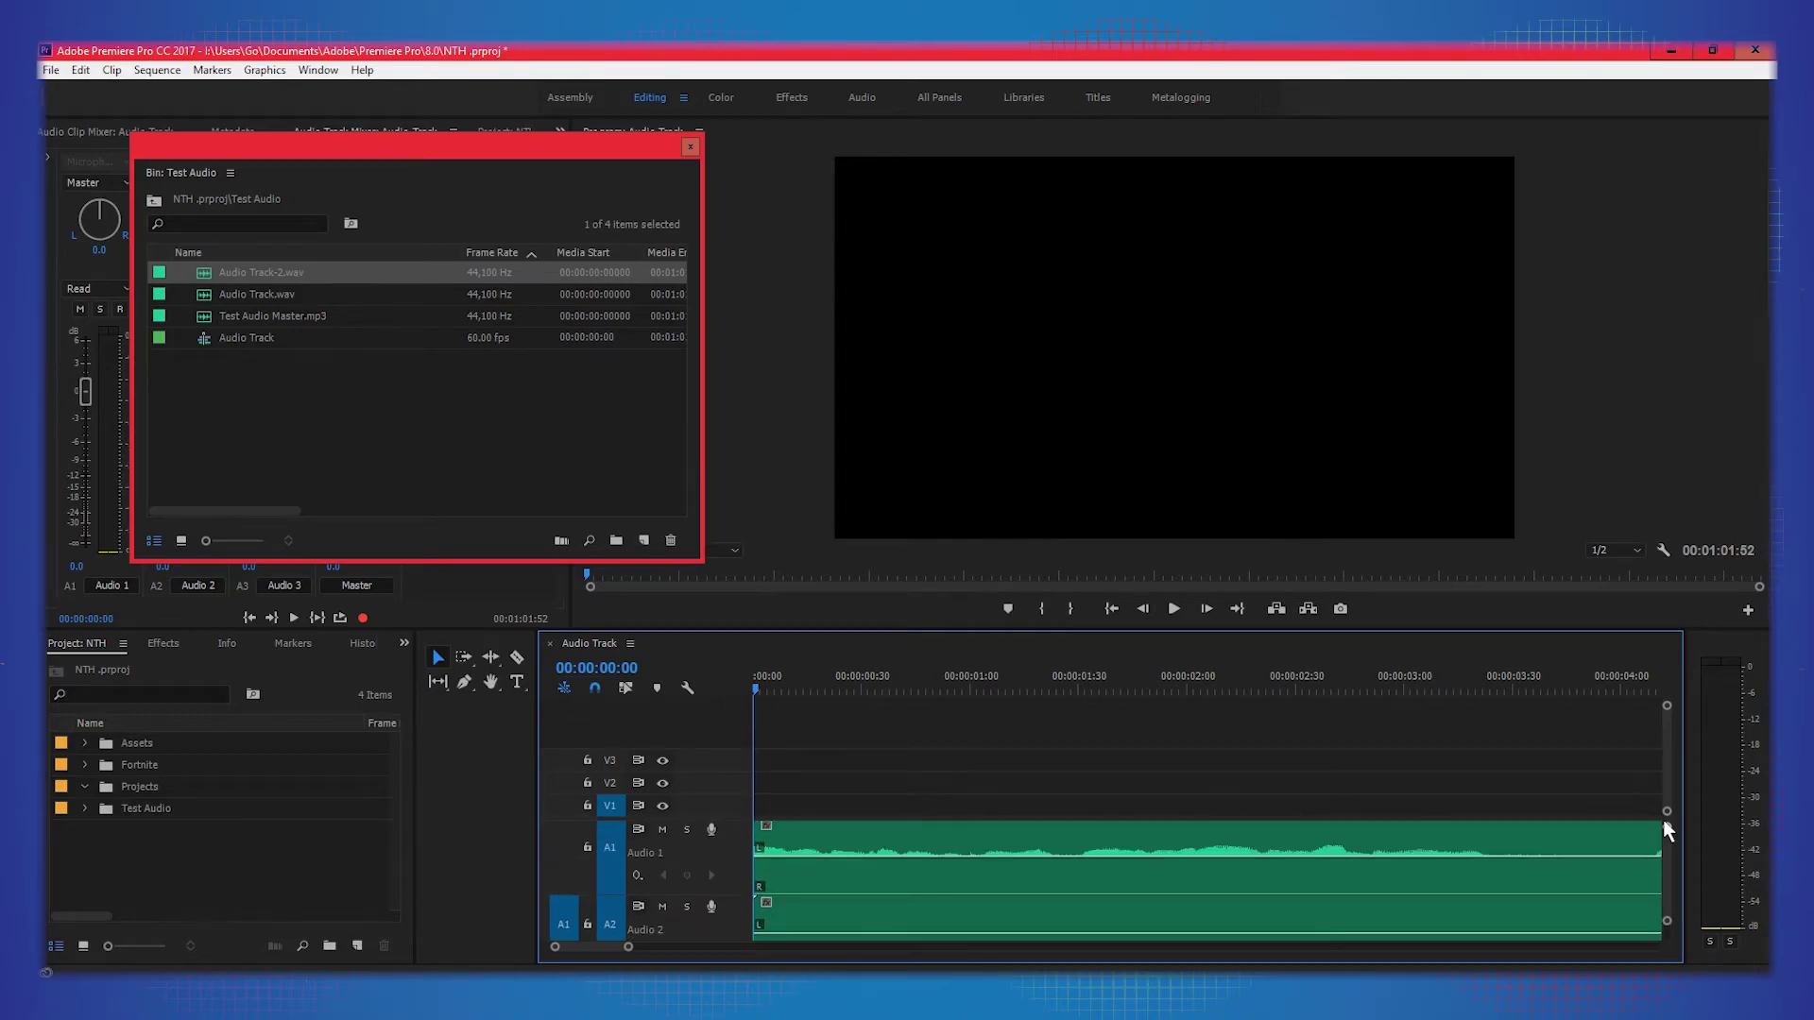
key(grave)
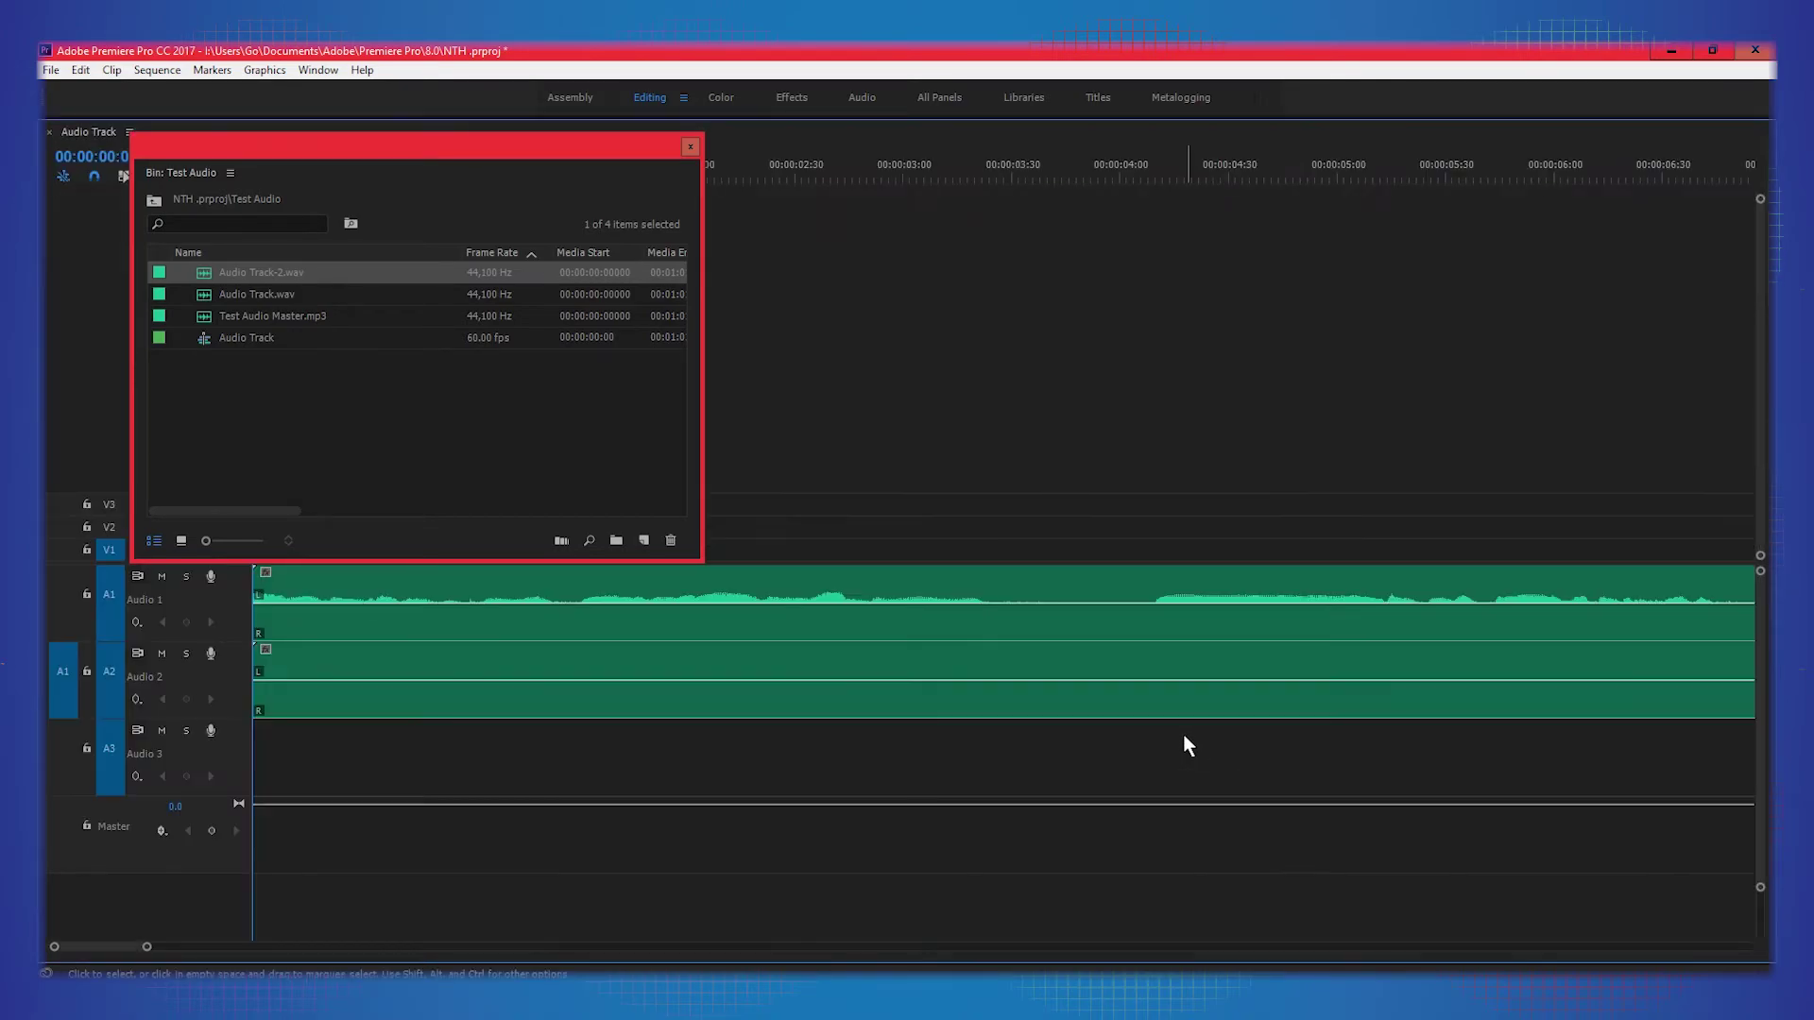
Step: Close the floating Test Audio bin and play the sequence from the start
click(691, 147)
scroll(739, 666, down, 1)
scroll(449, 597, up, 1)
key(space)
Step: Zoom the Timeline out to show both clips in full length
scroll(561, 591, down, 3)
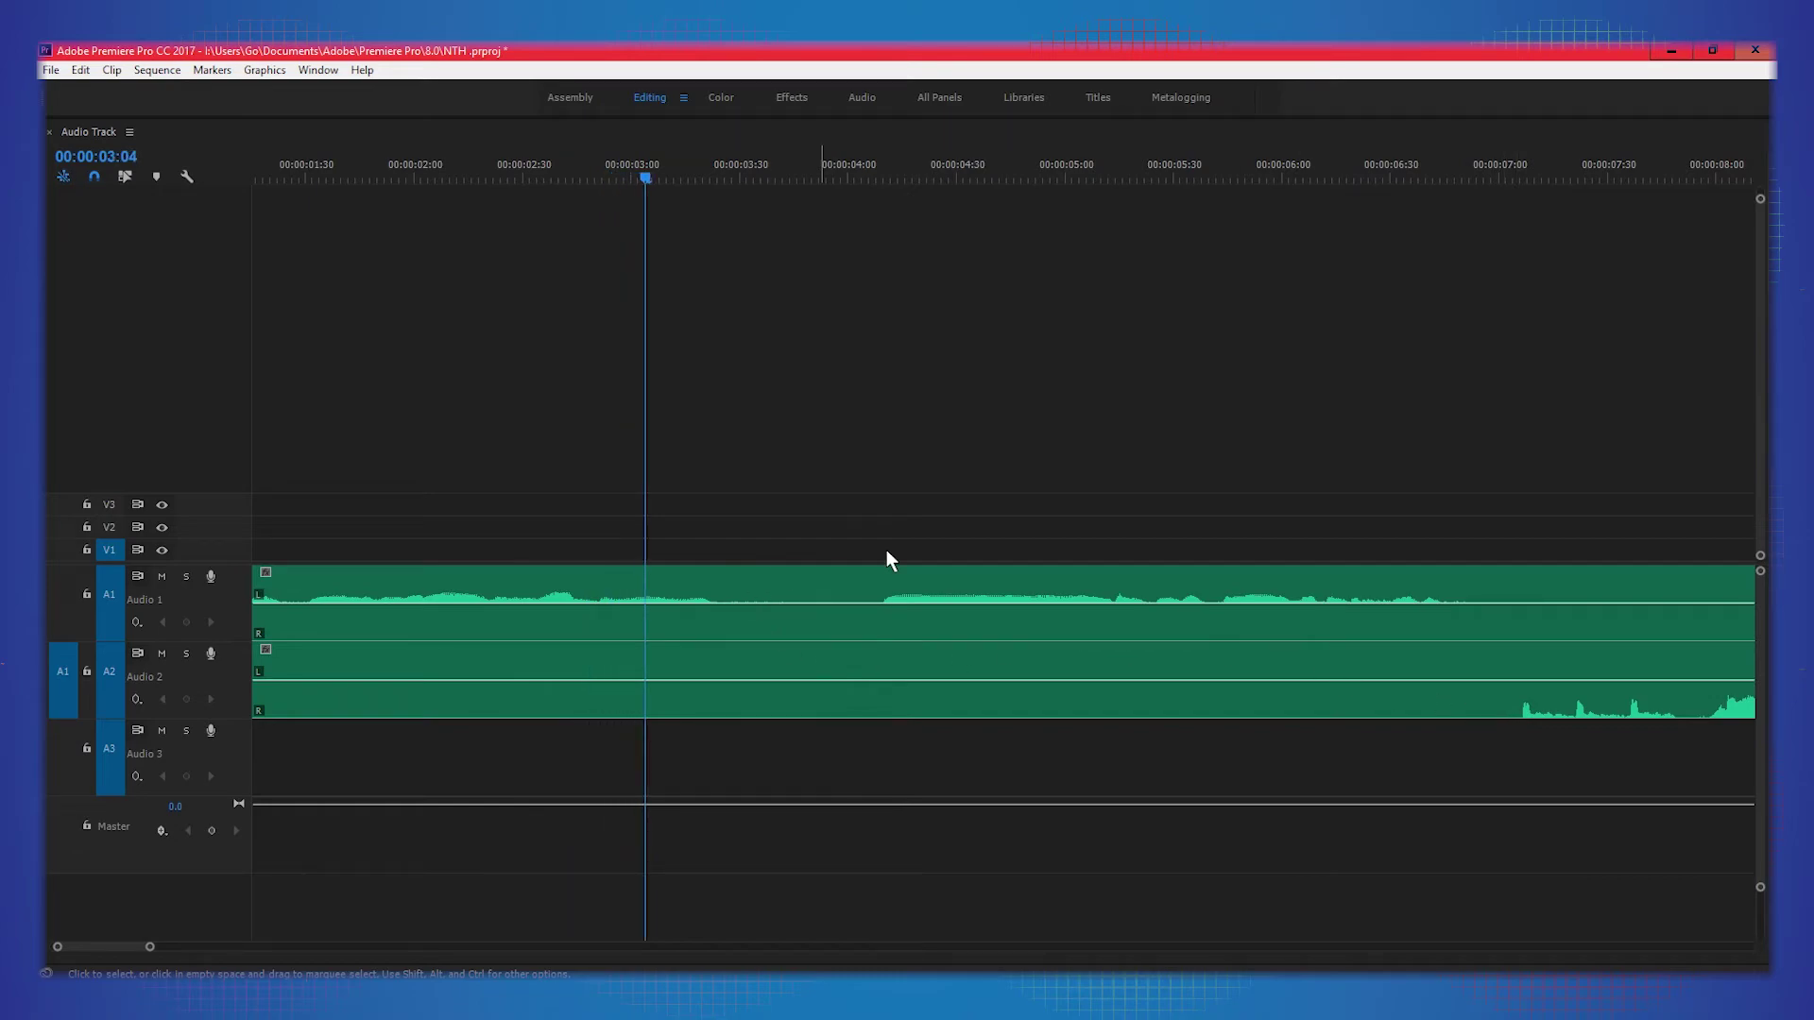
scroll(1295, 673, down, 2)
key(minus)
key(minus)
key(minus)
key(minus)
key(minus)
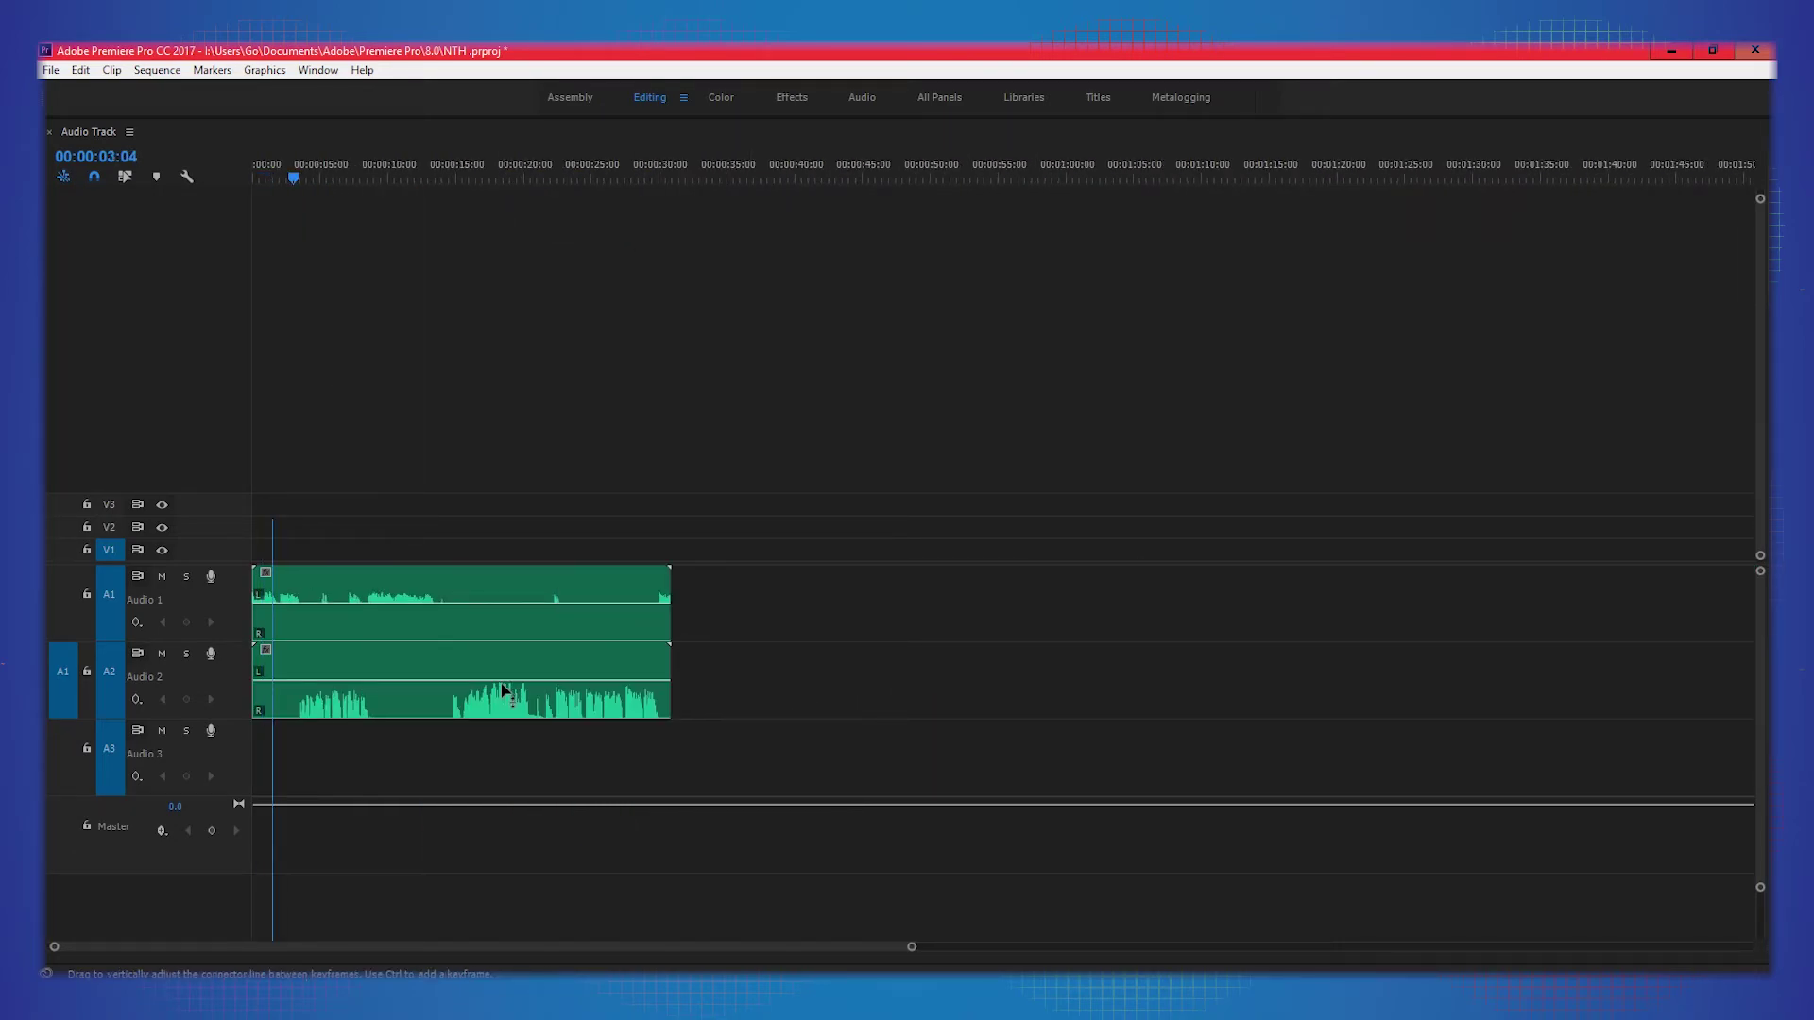
click(624, 652)
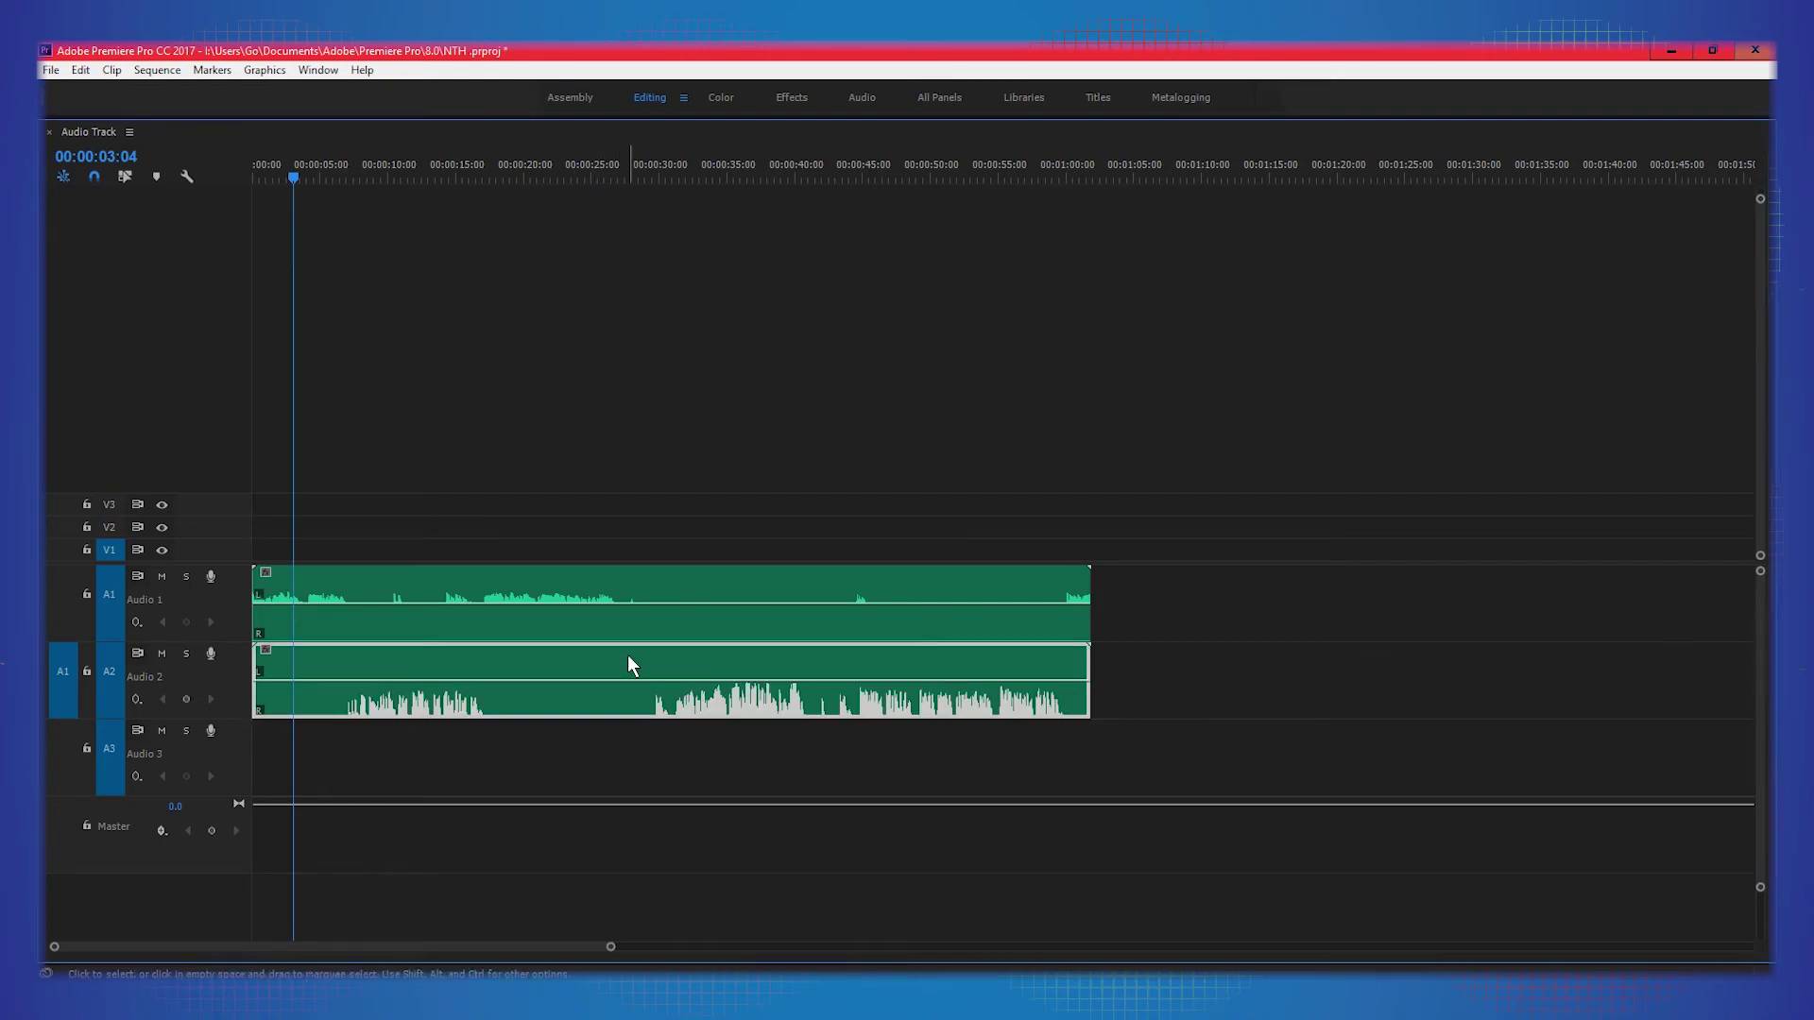
click(503, 500)
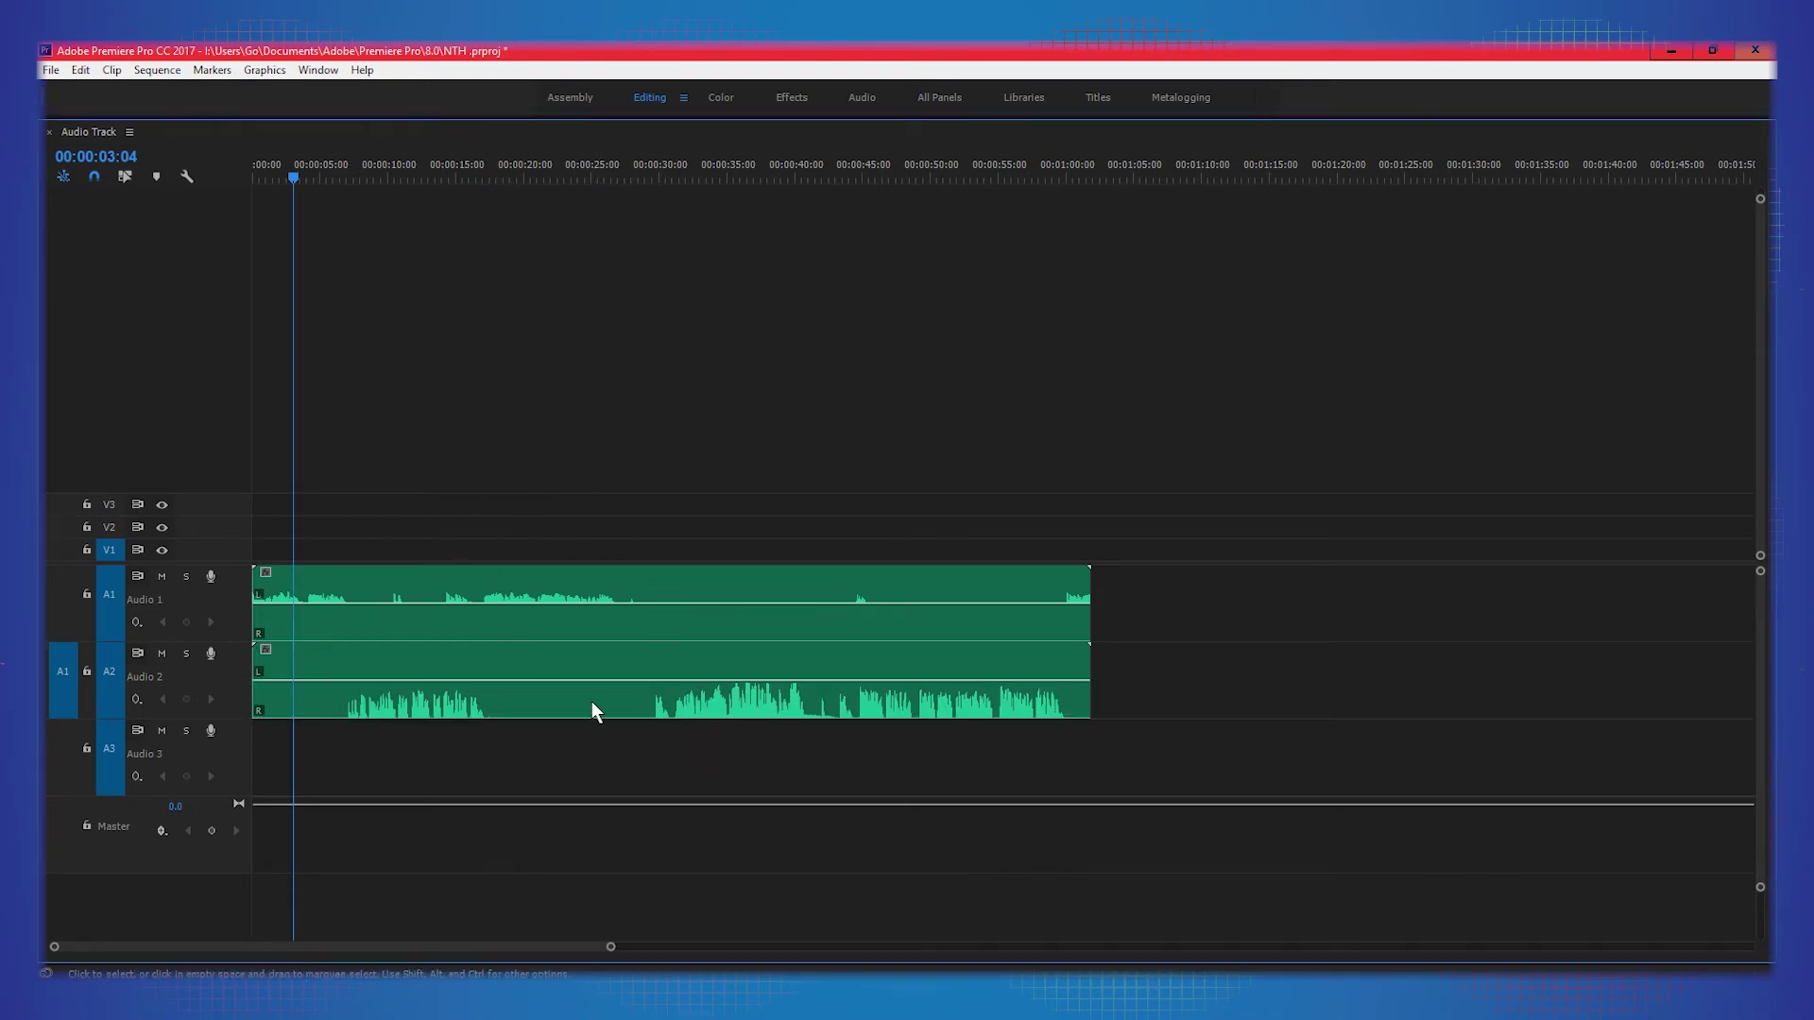